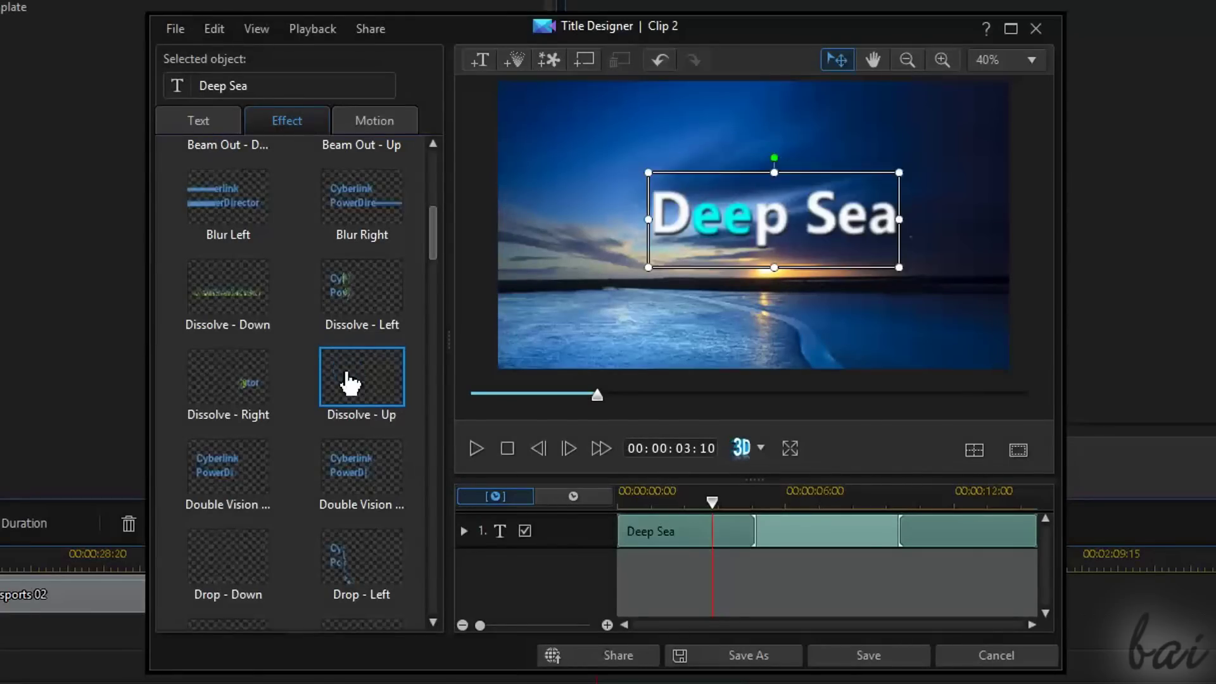
Scrub the preview to check the Deep Sea title's Dissolve - Up effect.
{"action": "mouse_move", "coordinate": [712, 504]}
{"action": "left_mouse_down"}
{"action": "mouse_move", "coordinate": [621, 542]}
{"action": "mouse_move", "coordinate": [704, 551]}
{"action": "mouse_move", "coordinate": [833, 619]}
{"action": "mouse_move", "coordinate": [900, 592]}
{"action": "mouse_move", "coordinate": [1023, 613]}
{"action": "mouse_move", "coordinate": [1056, 643]}
{"action": "mouse_move", "coordinate": [736, 603]}
{"action": "mouse_move", "coordinate": [819, 605]}
{"action": "left_mouse_up"}
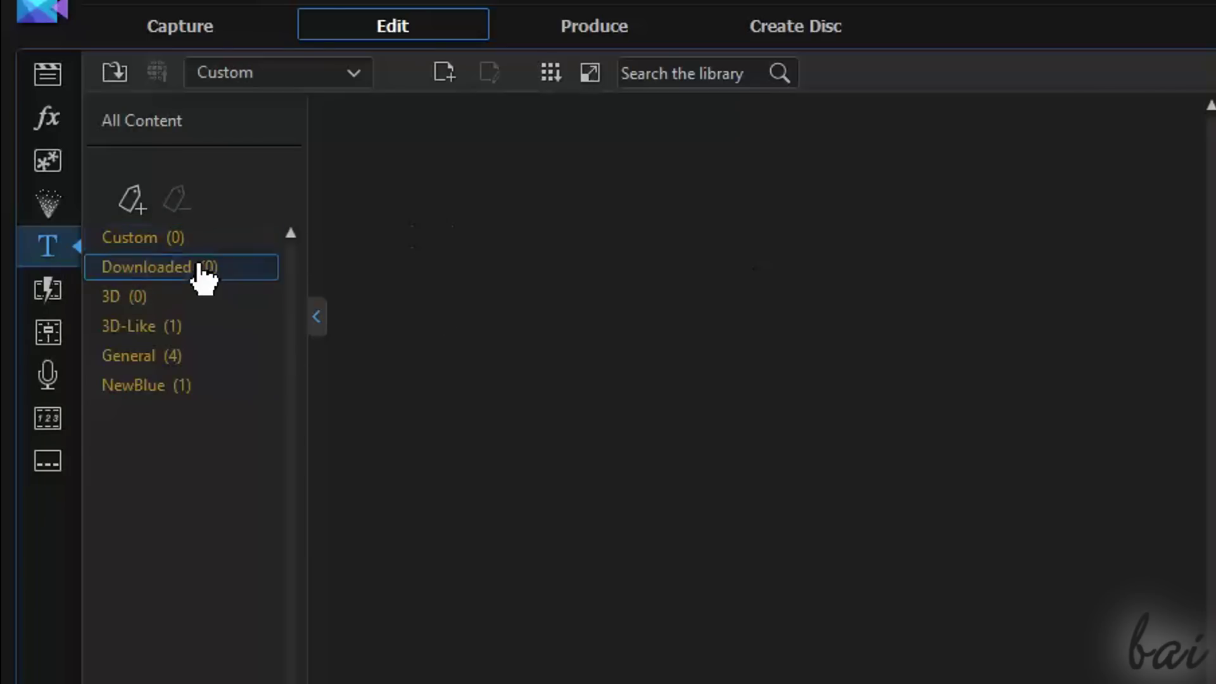
Create a new title in the Custom category and save it as a custom template.
{"action": "left_click", "coordinate": [175, 241]}
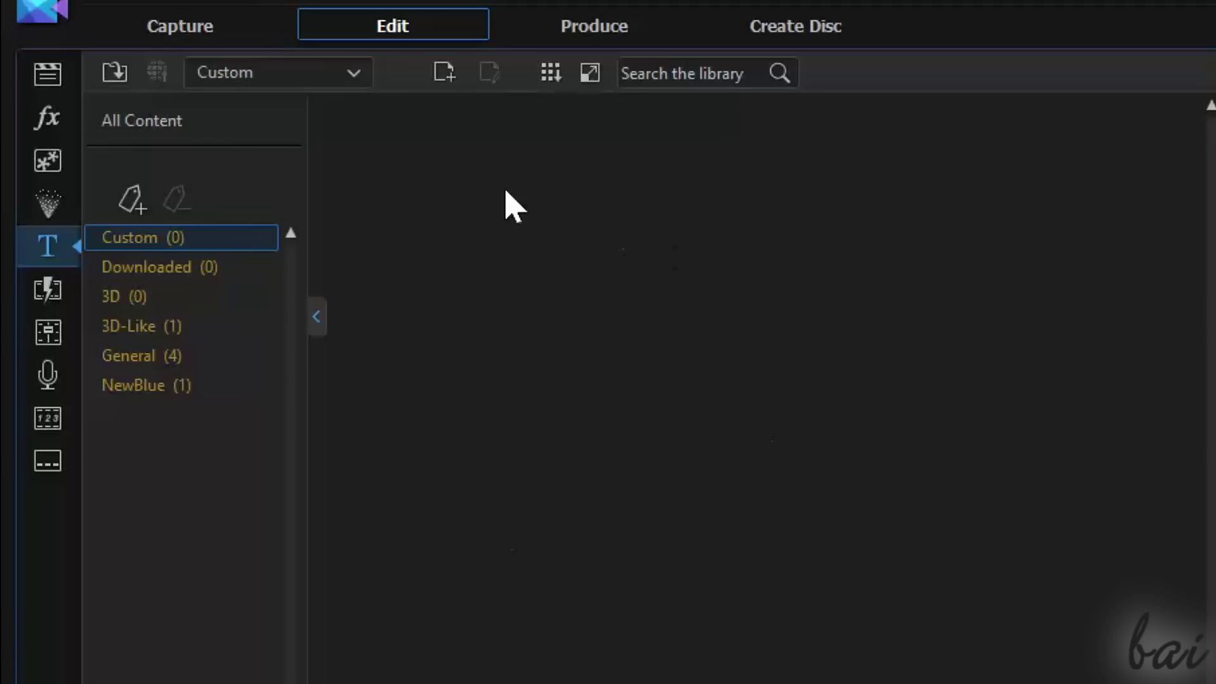
{"action": "left_click", "coordinate": [447, 80]}
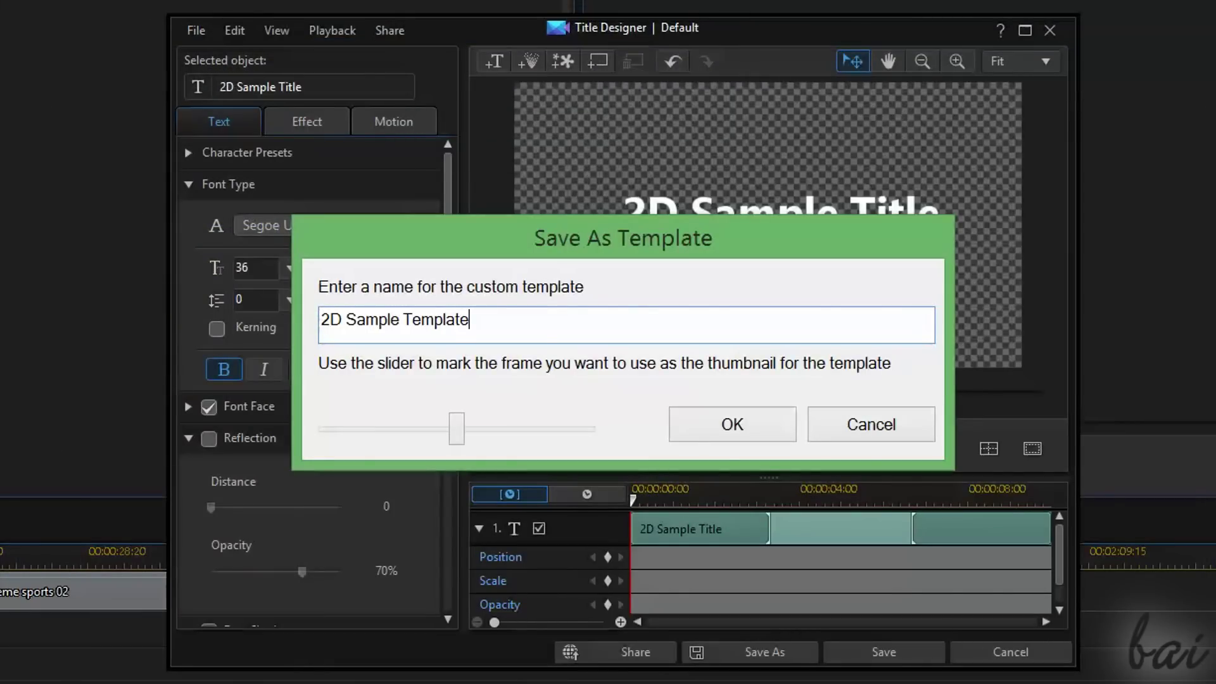
{"action": "left_click", "coordinate": [724, 433]}
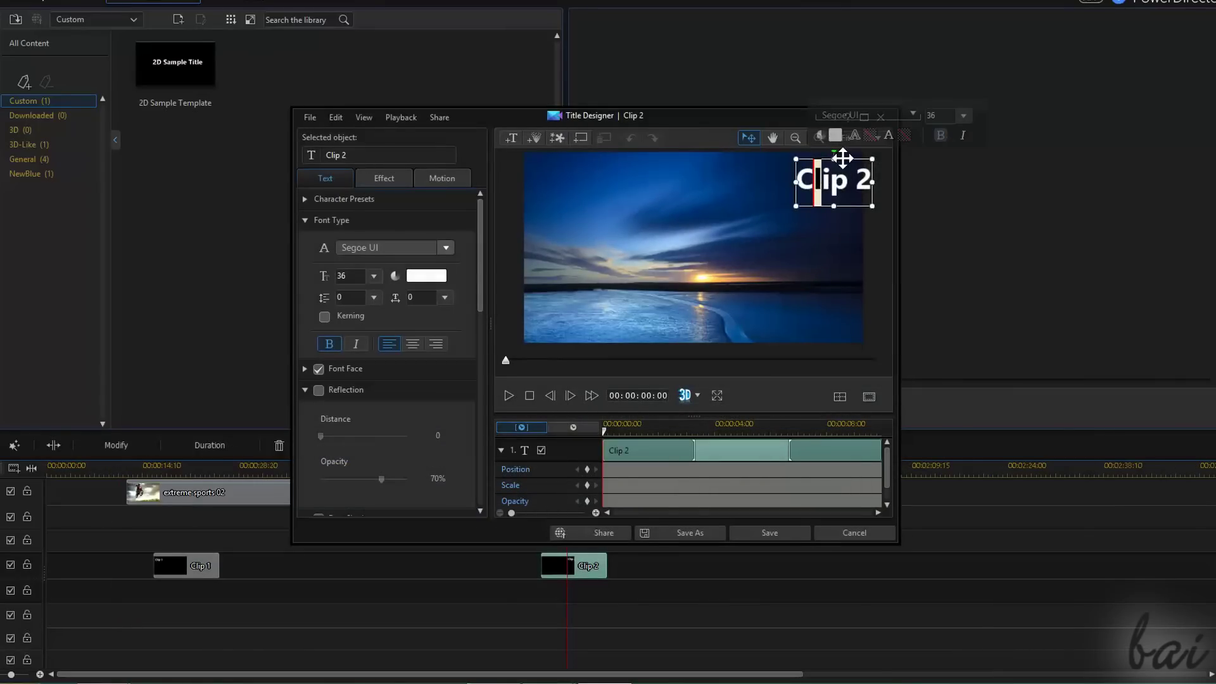
{"action": "left_click", "coordinate": [769, 534]}
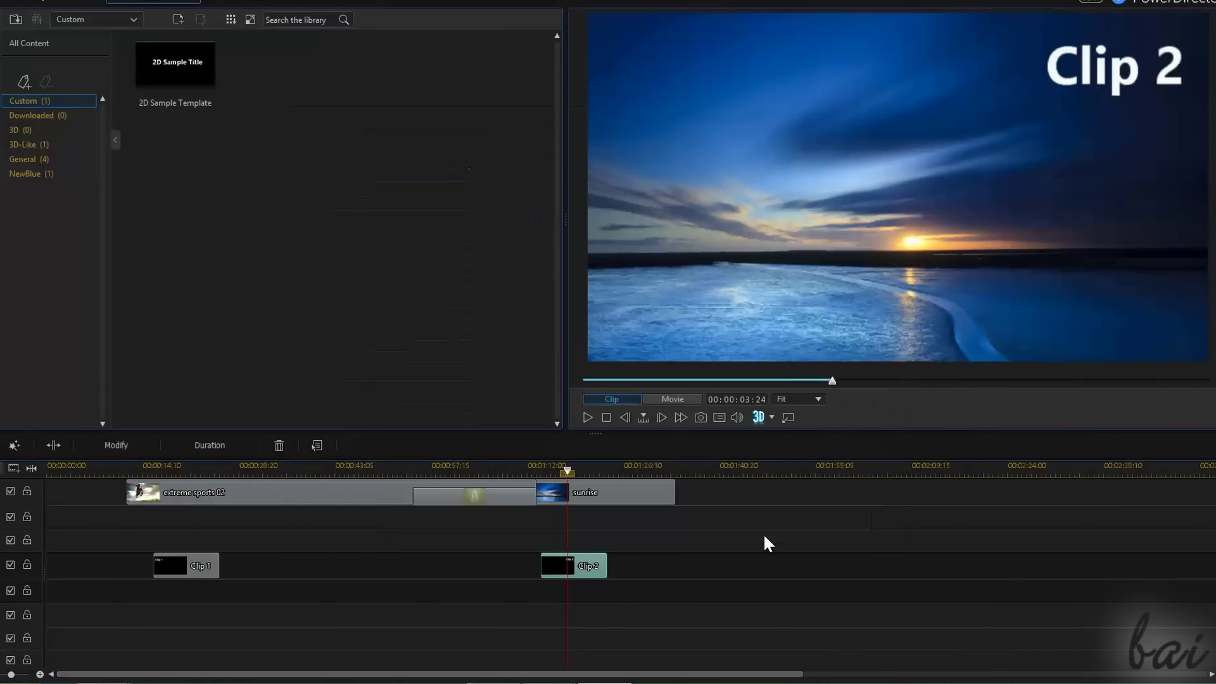
Place the 2D Sample Title template on track 4 at about 21 seconds.
{"action": "left_click", "coordinate": [180, 469]}
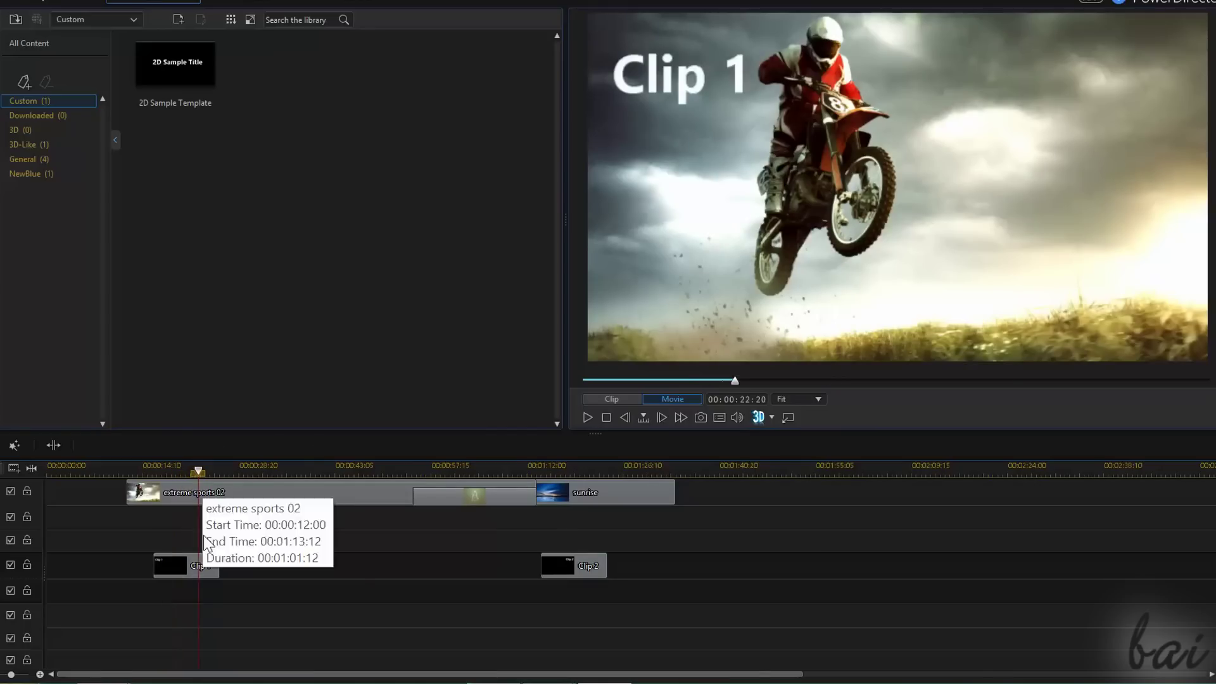
{"action": "left_click", "coordinate": [200, 563]}
{"action": "left_click", "coordinate": [570, 468]}
{"action": "left_click", "coordinate": [589, 566]}
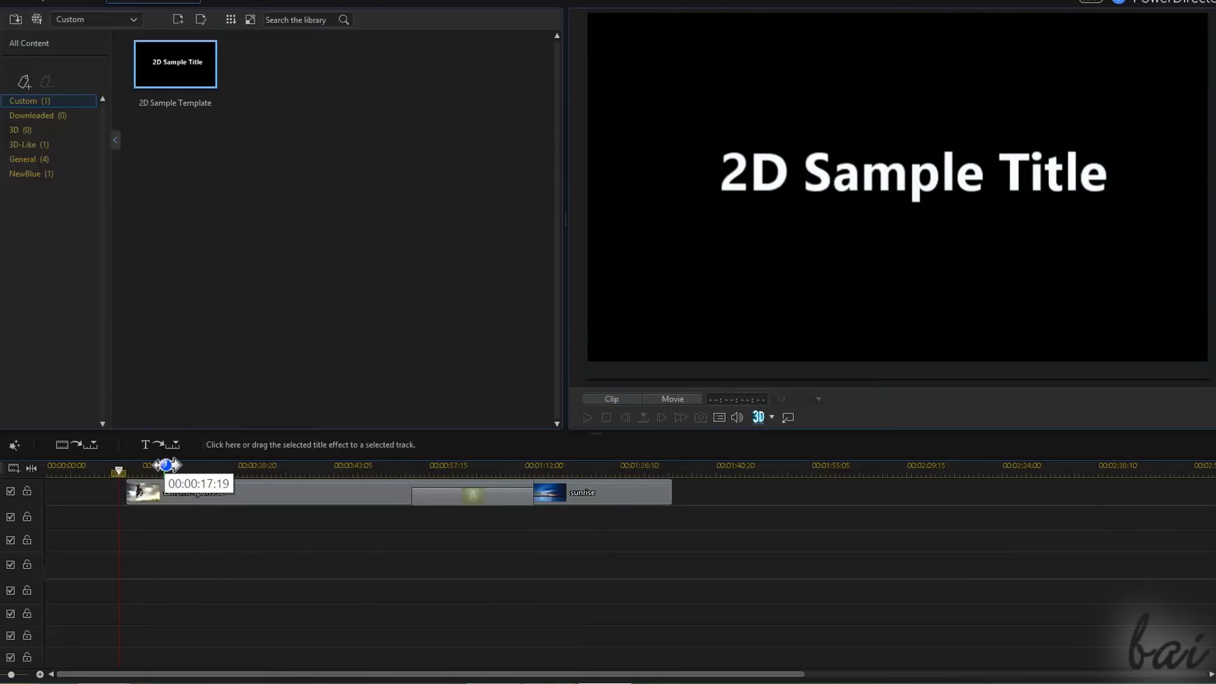
{"action": "left_click", "coordinate": [189, 470]}
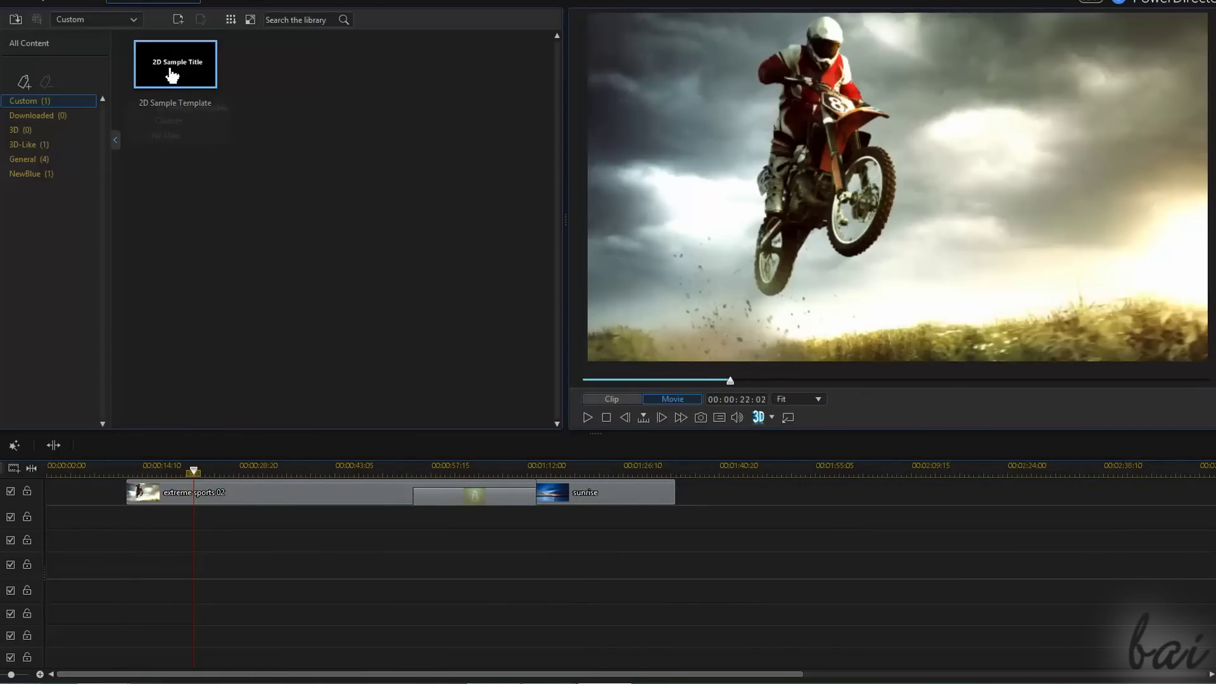
{"action": "left_click_drag", "start_coordinate": [172, 75], "coordinate": [143, 472]}
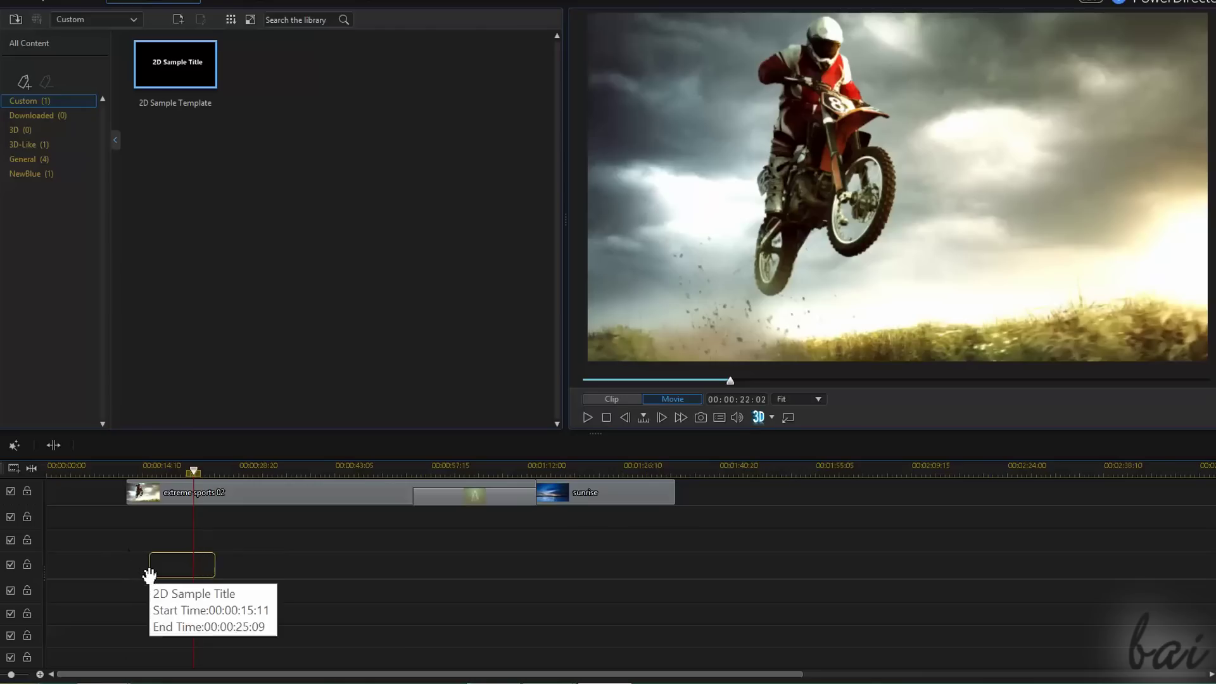
{"action": "left_click_drag", "start_coordinate": [126, 564], "coordinate": [153, 570]}
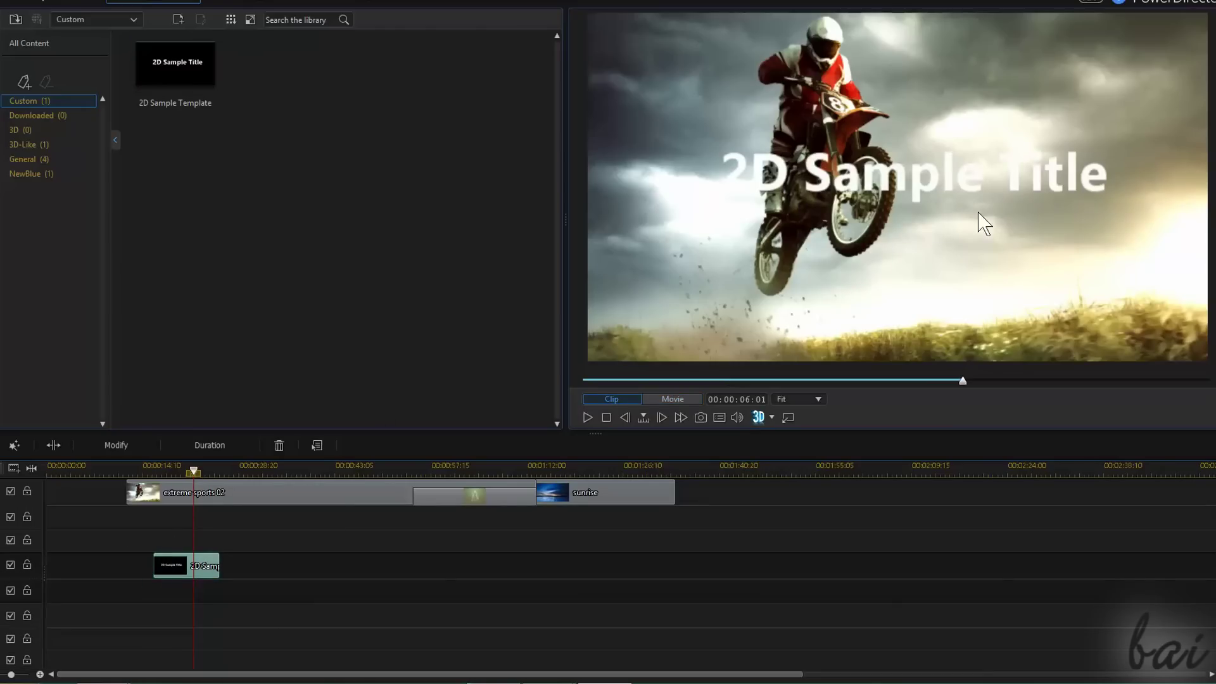
Make the 2D Sample Title bold, nudge it left, re-save it and add it to track 4.
{"action": "left_click", "coordinate": [318, 445]}
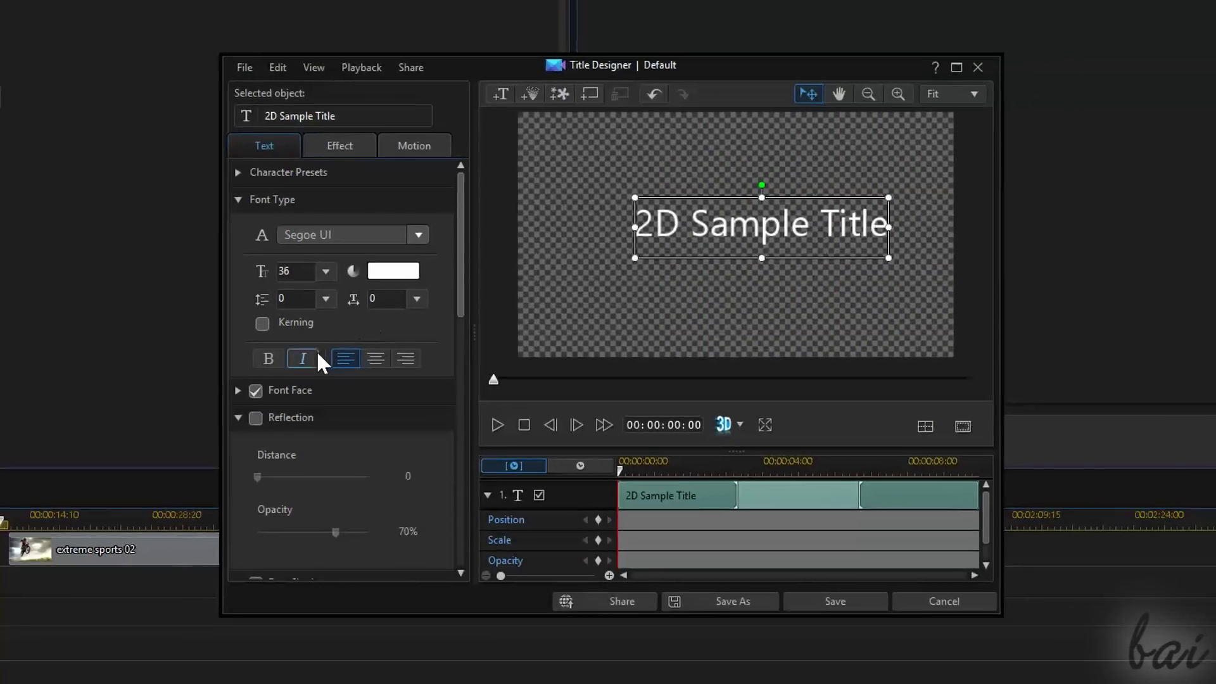
{"action": "left_click", "coordinate": [223, 369]}
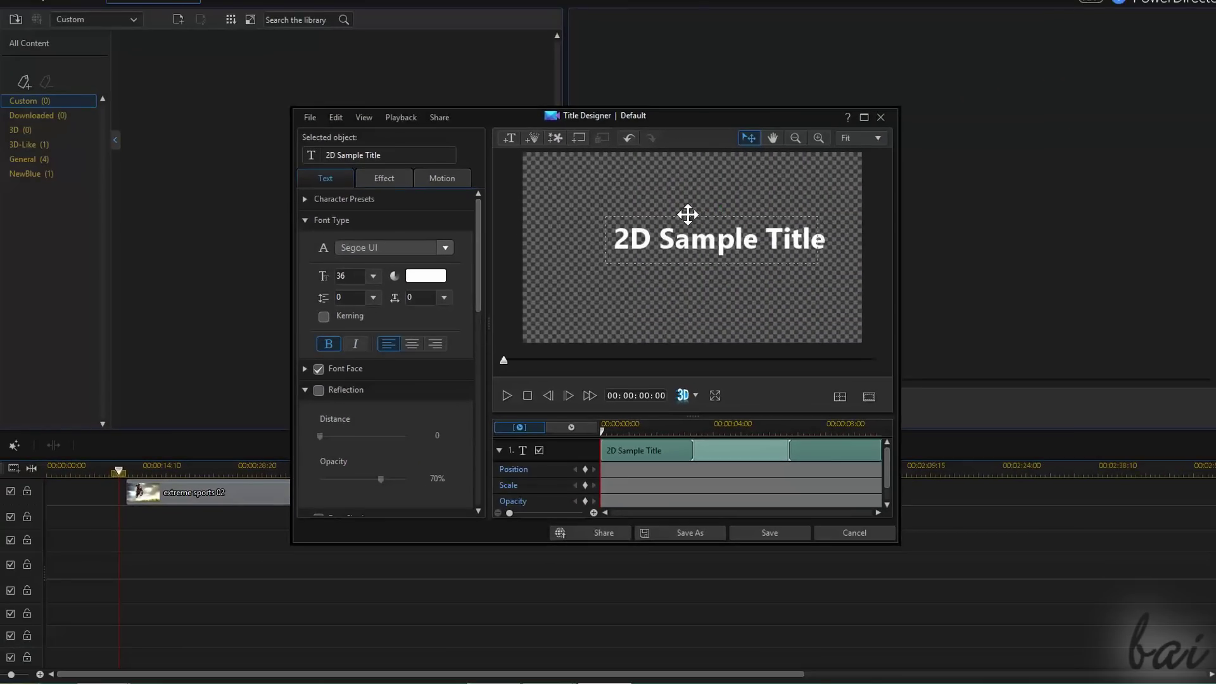
{"action": "left_click_drag", "start_coordinate": [687, 212], "coordinate": [668, 212]}
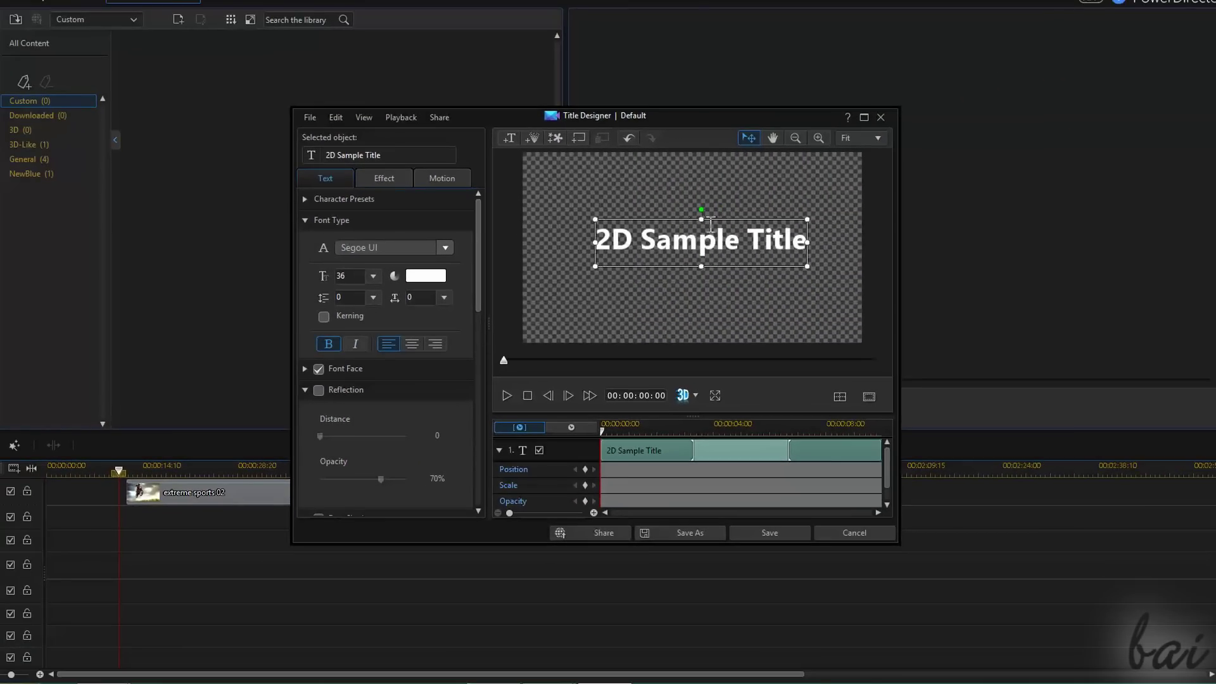
{"action": "left_click", "coordinate": [773, 536]}
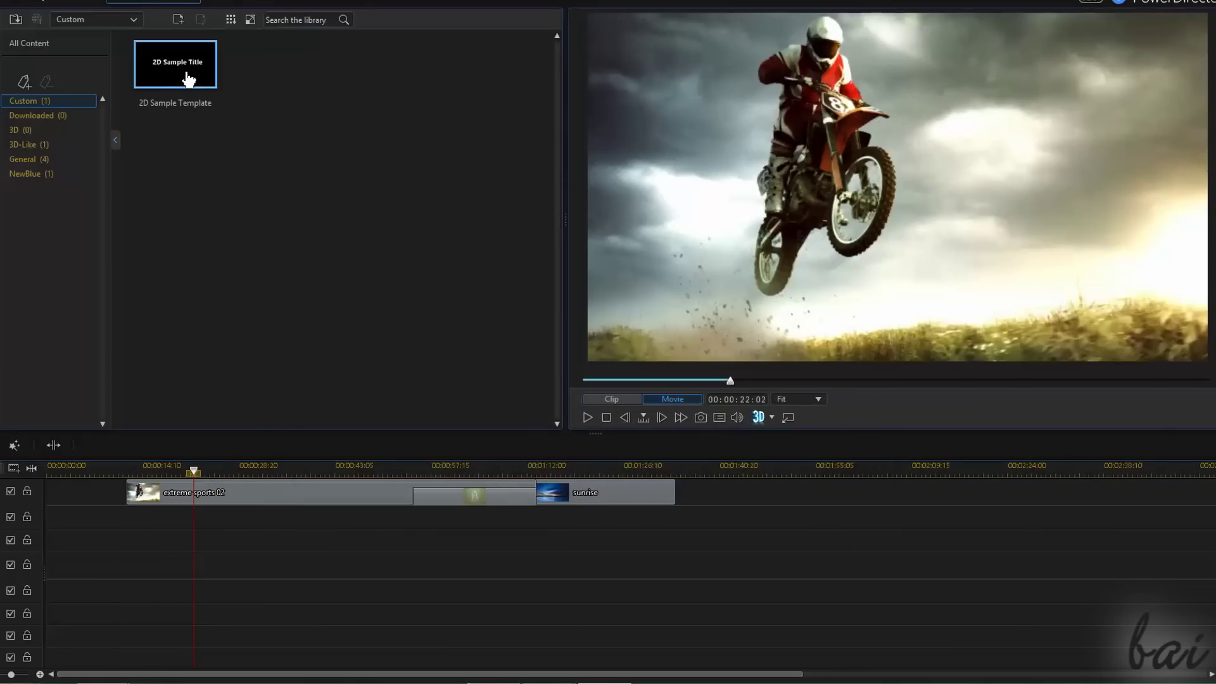
{"action": "left_click_drag", "start_coordinate": [188, 78], "coordinate": [125, 556]}
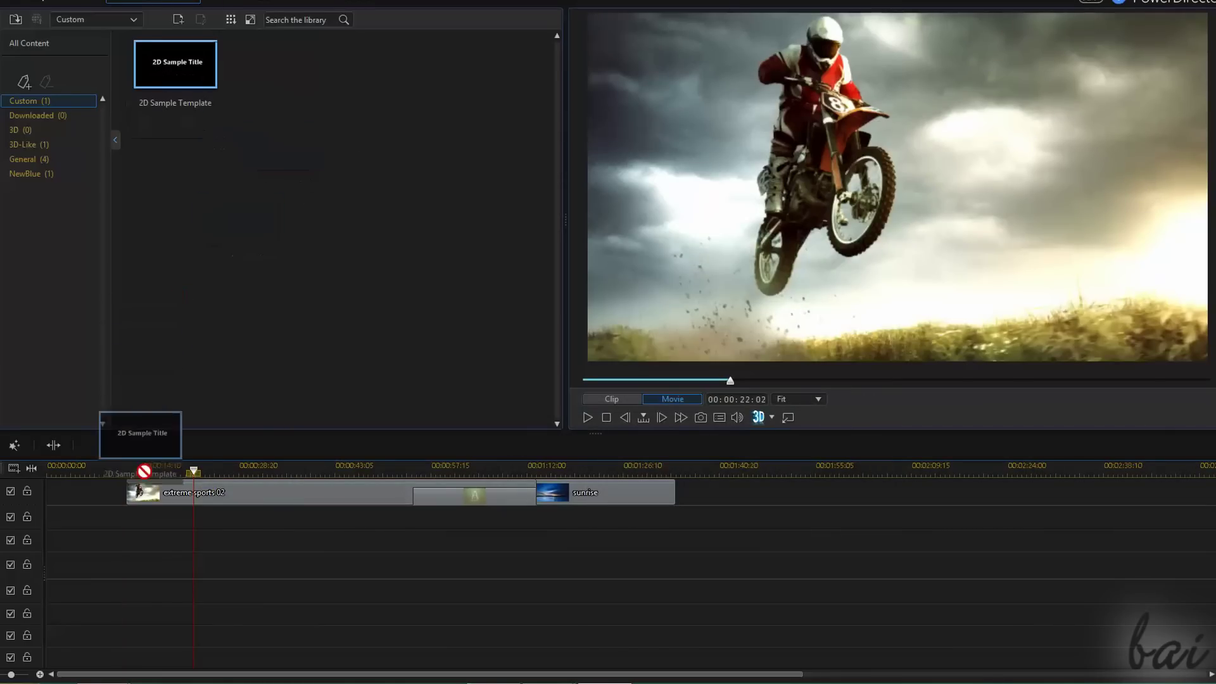
{"action": "left_click_drag", "start_coordinate": [146, 573], "coordinate": [152, 577]}
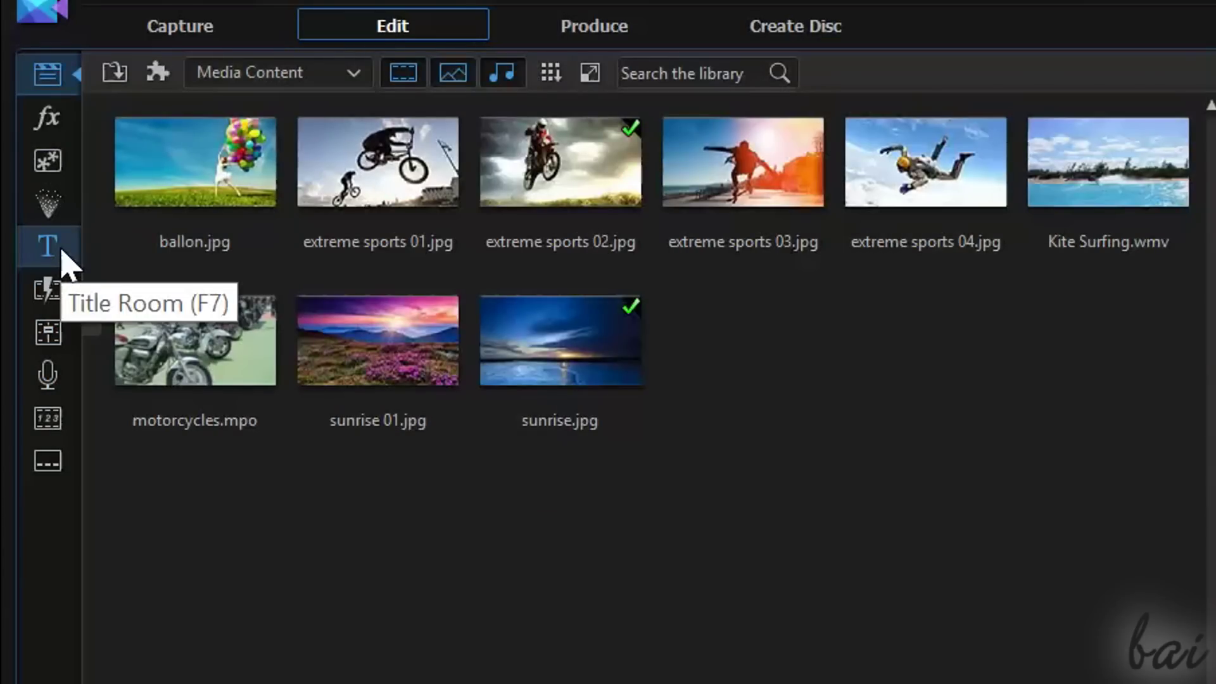
Create a new 2D title and replace 'My Title' with a bold '2D Sample Title'.
{"action": "left_click", "coordinate": [47, 248]}
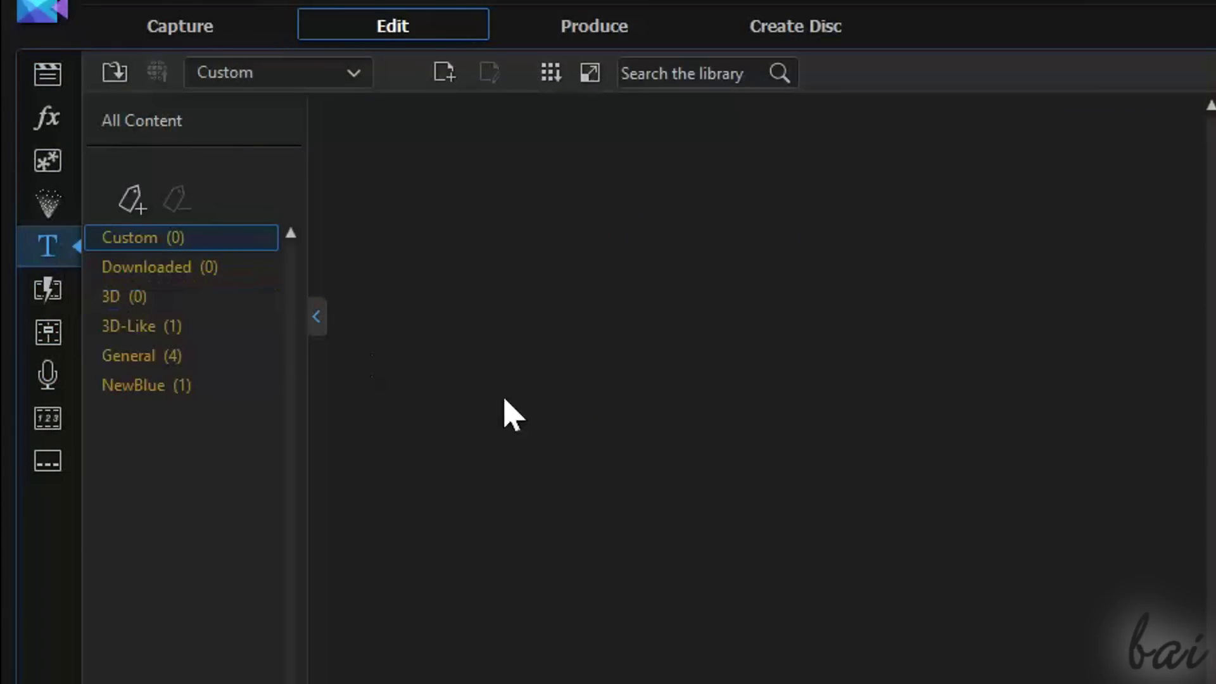
{"action": "left_click", "coordinate": [443, 73]}
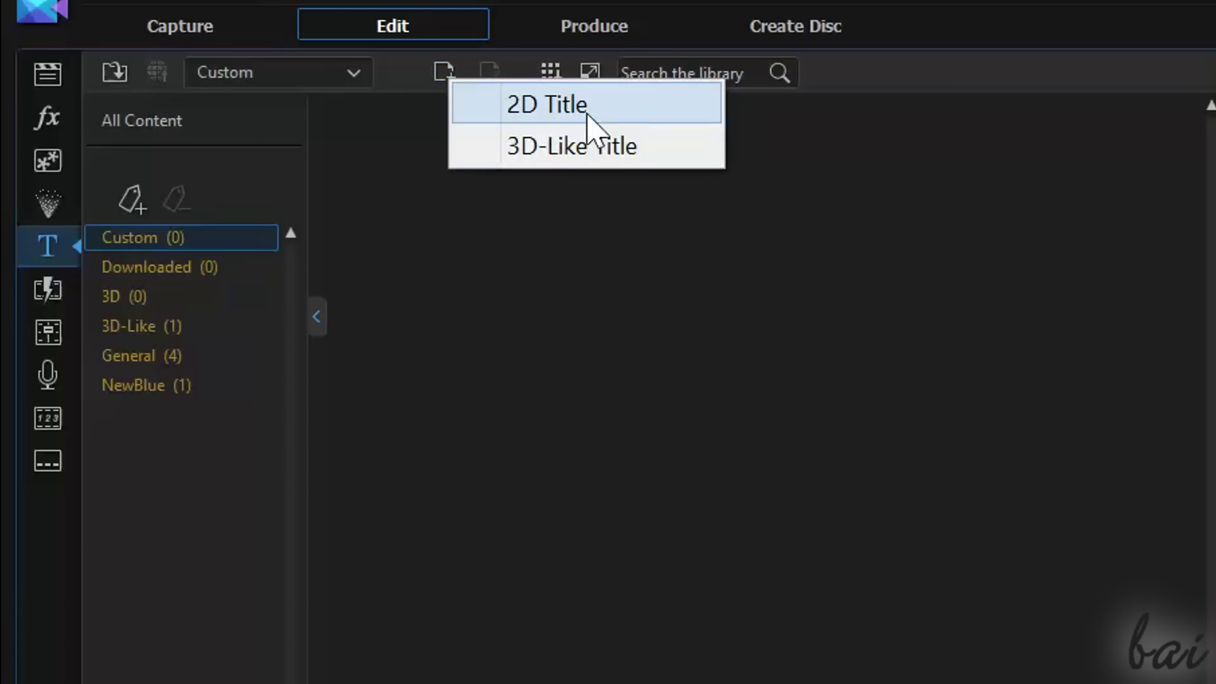
{"action": "left_click", "coordinate": [619, 118]}
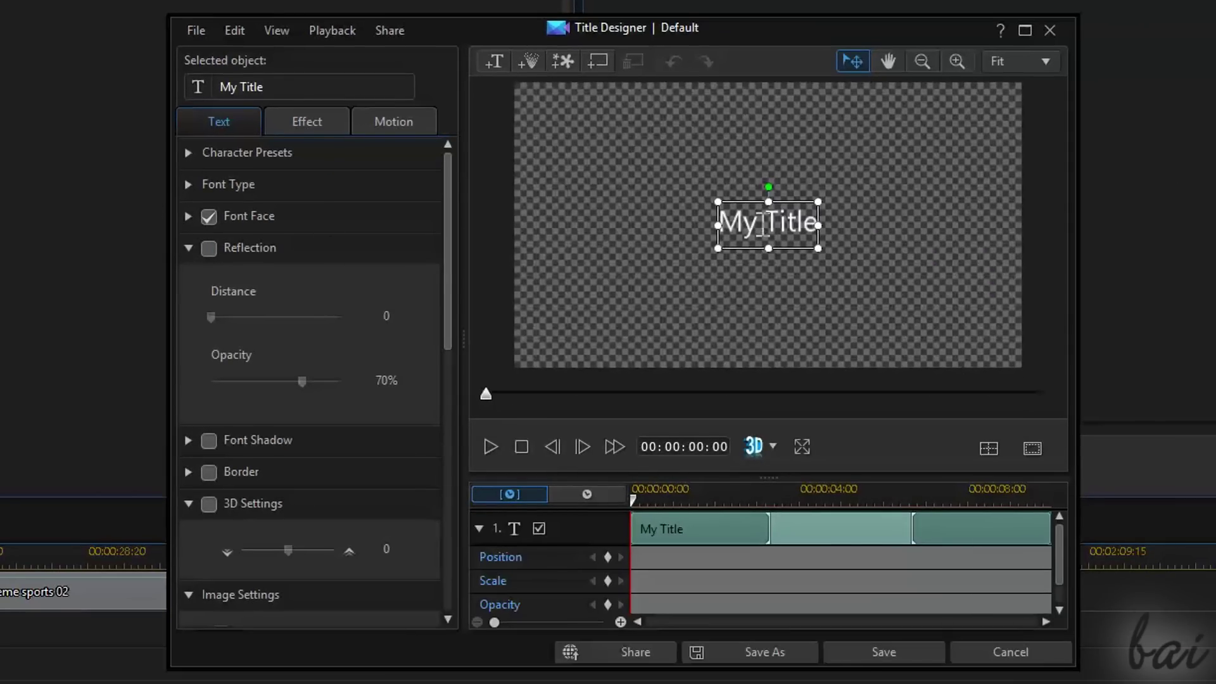
{"action": "left_click_drag", "start_coordinate": [720, 225], "coordinate": [833, 225]}
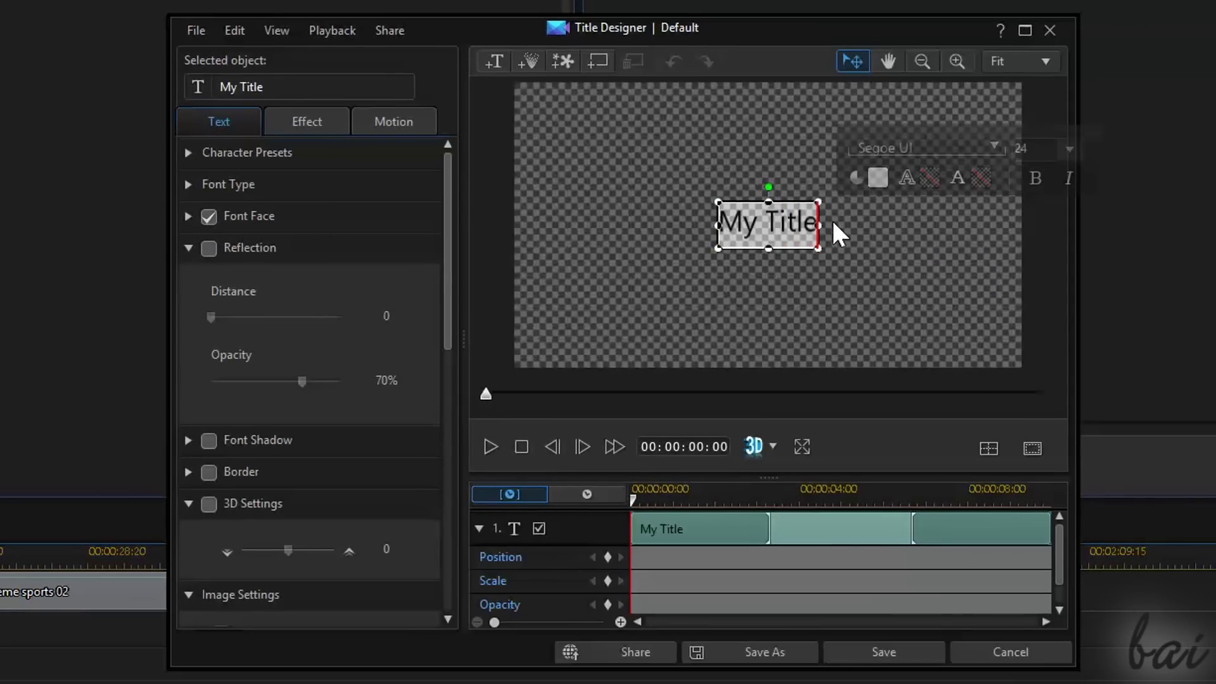
{"action": "type", "text": "2D Sample Title"}
{"action": "left_click", "coordinate": [728, 196]}
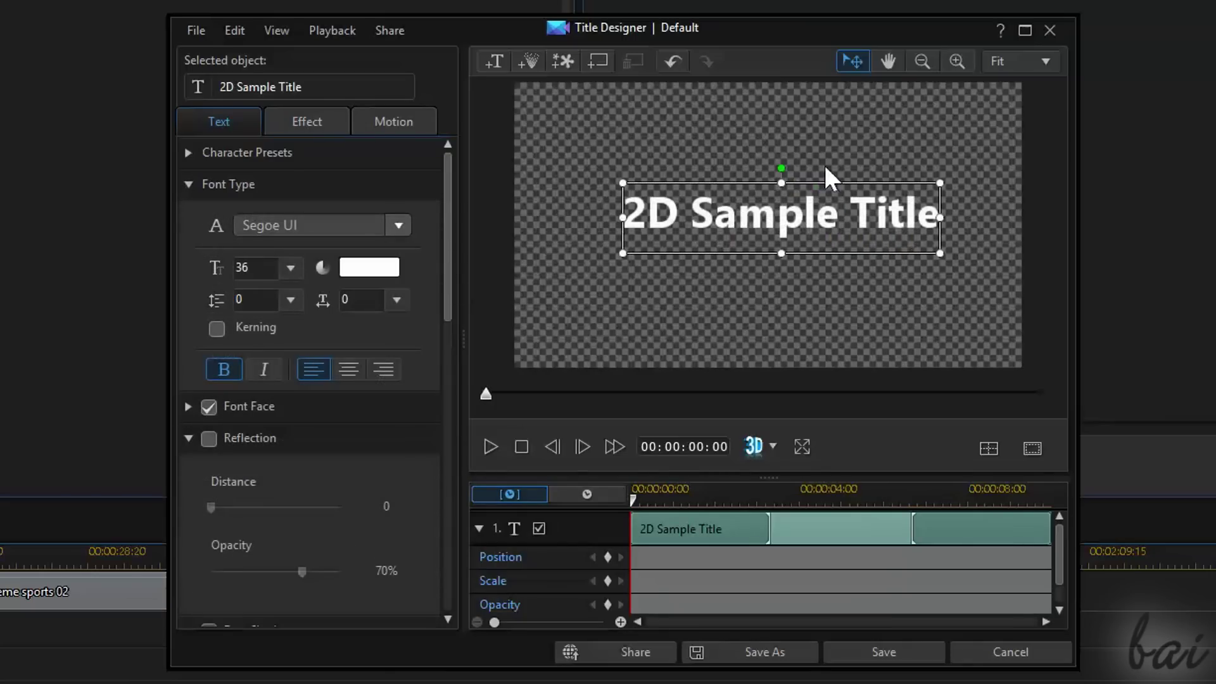
Save the title as '2D Sample Template' and add it to track 4 at about 22 seconds.
{"action": "left_click", "coordinate": [893, 655]}
{"action": "type", "text": "2D Sample Template"}
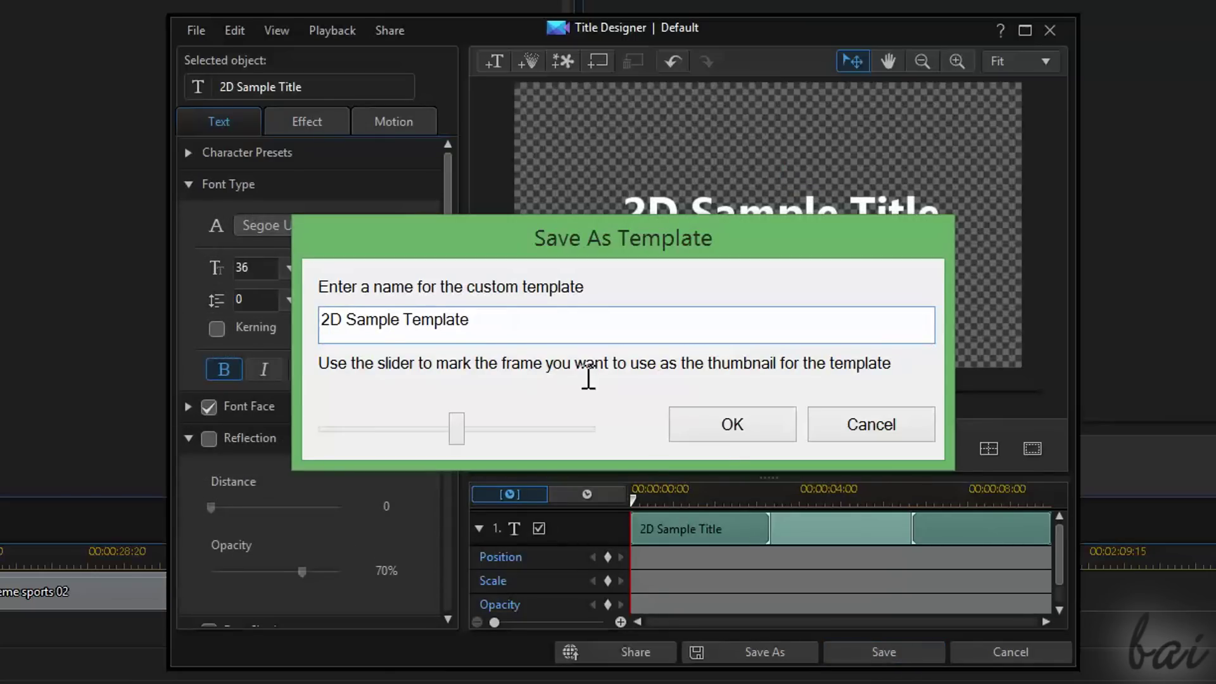
{"action": "left_click", "coordinate": [715, 423]}
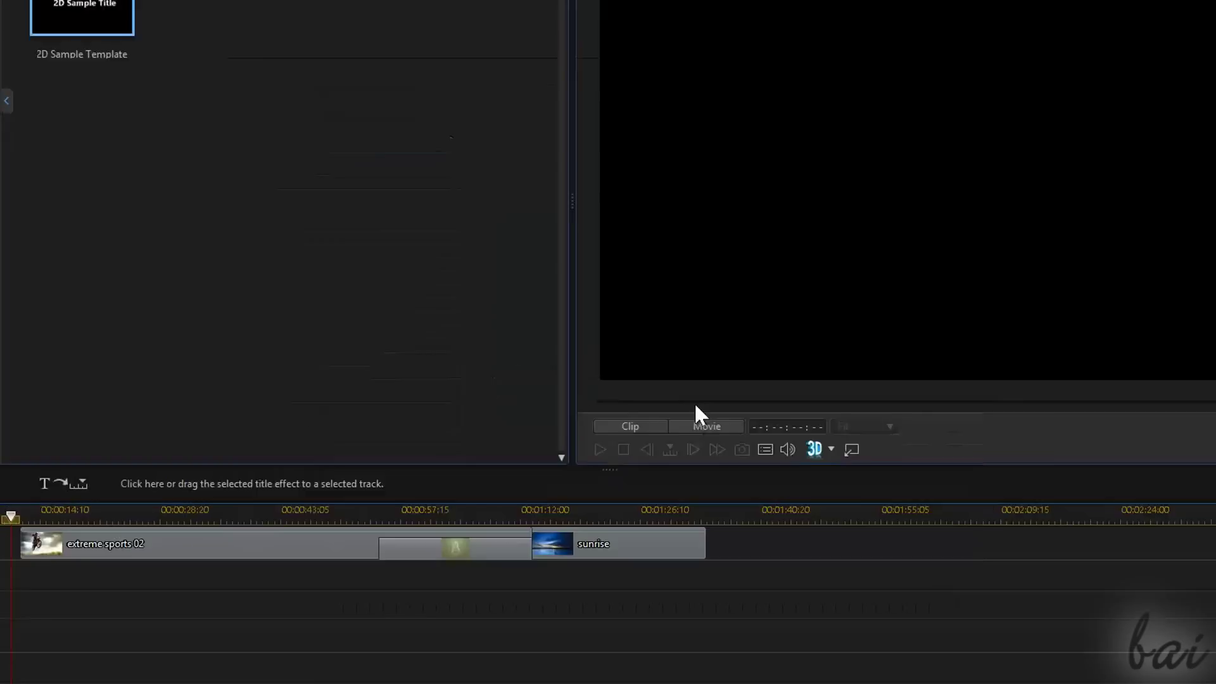
{"action": "left_click", "coordinate": [194, 467]}
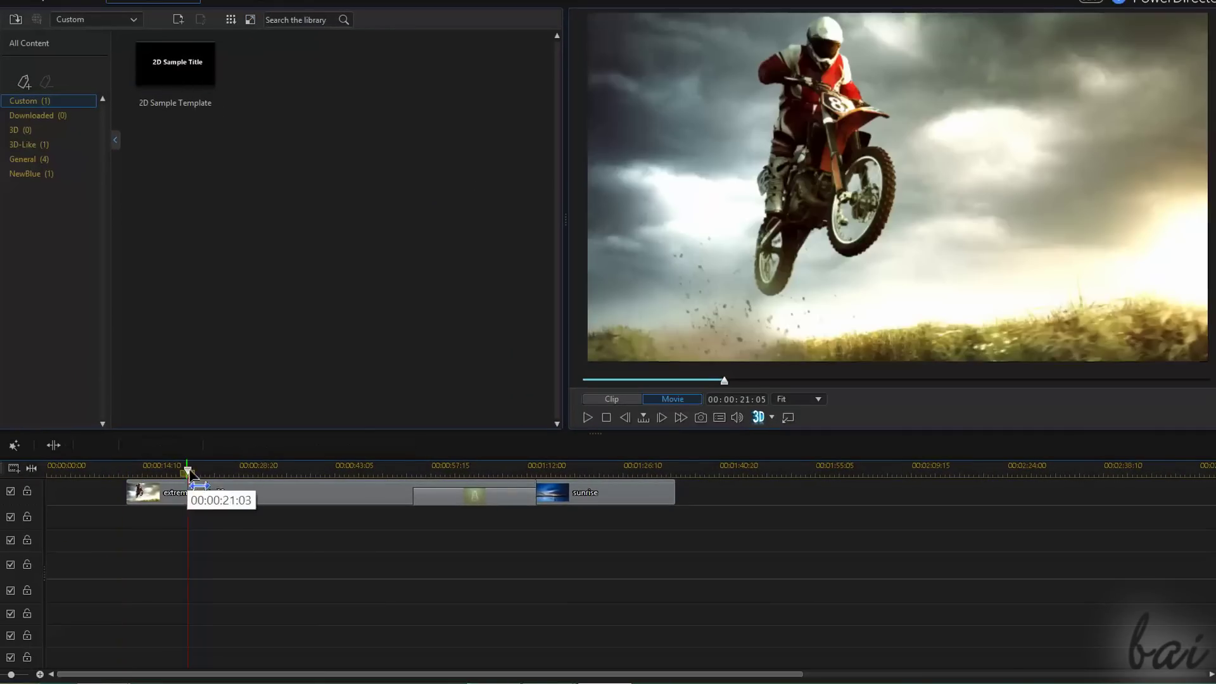
{"action": "left_click_drag", "start_coordinate": [170, 76], "coordinate": [153, 577]}
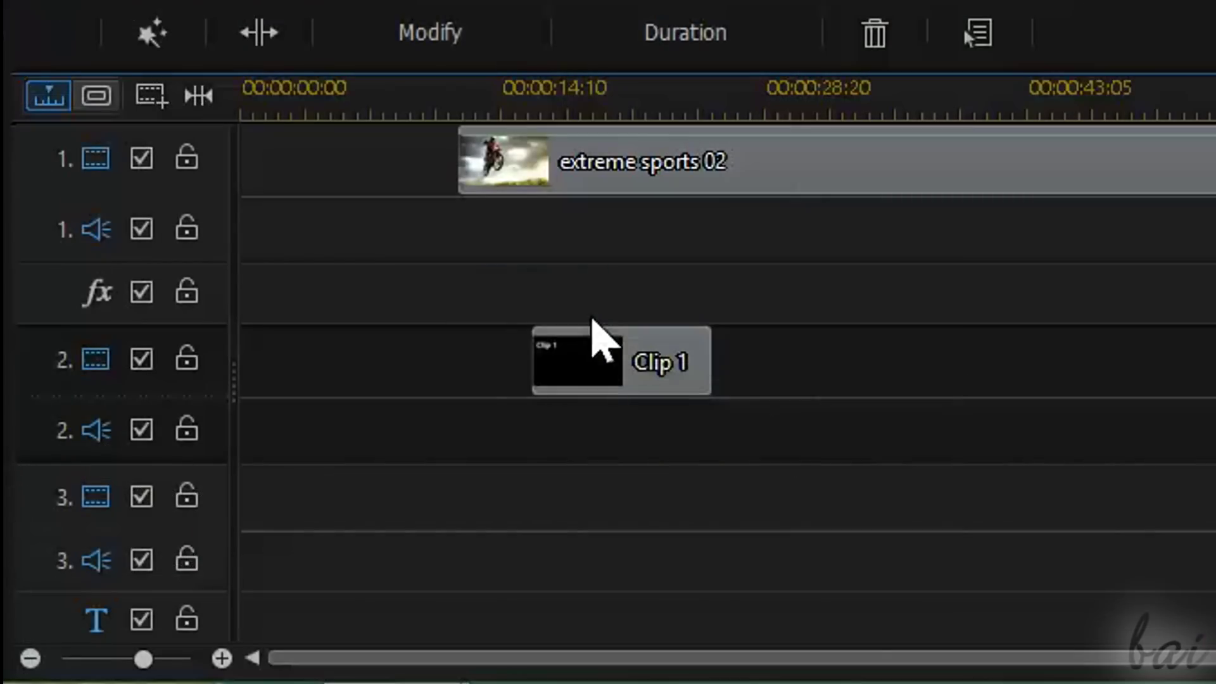
Slide Clip 1 earlier on track 2, then move it onto the title track near 9 seconds.
{"action": "left_click", "coordinate": [655, 361]}
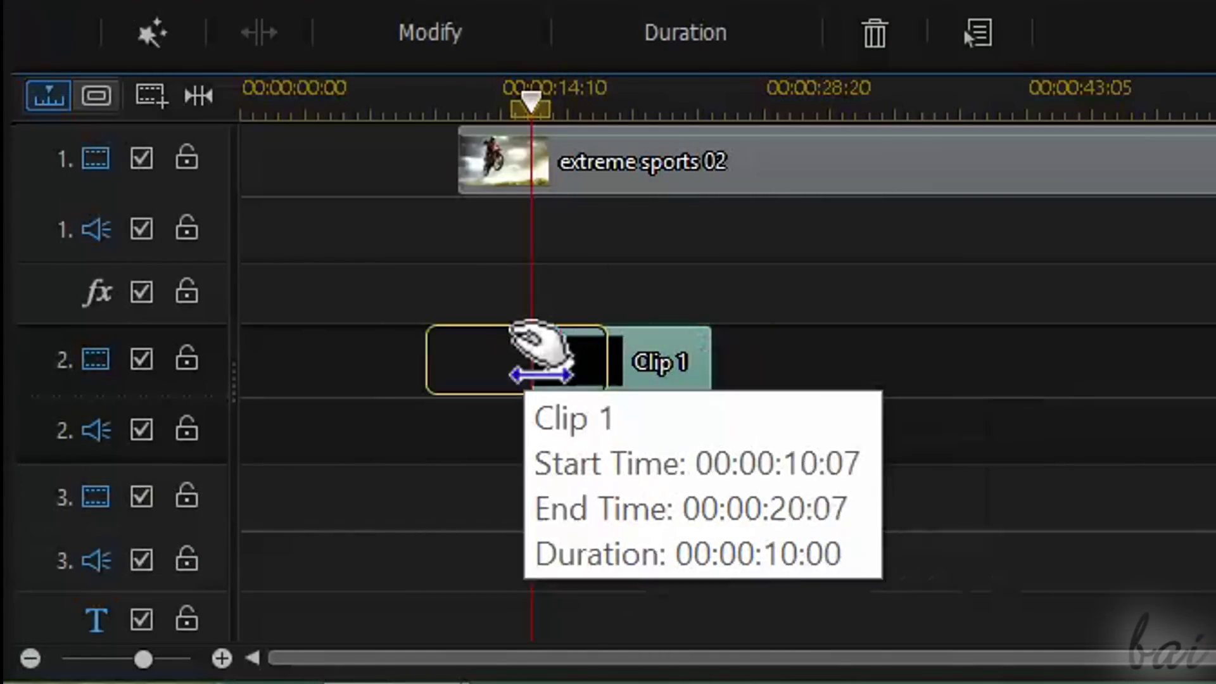
{"action": "left_click_drag", "start_coordinate": [656, 361], "coordinate": [542, 361]}
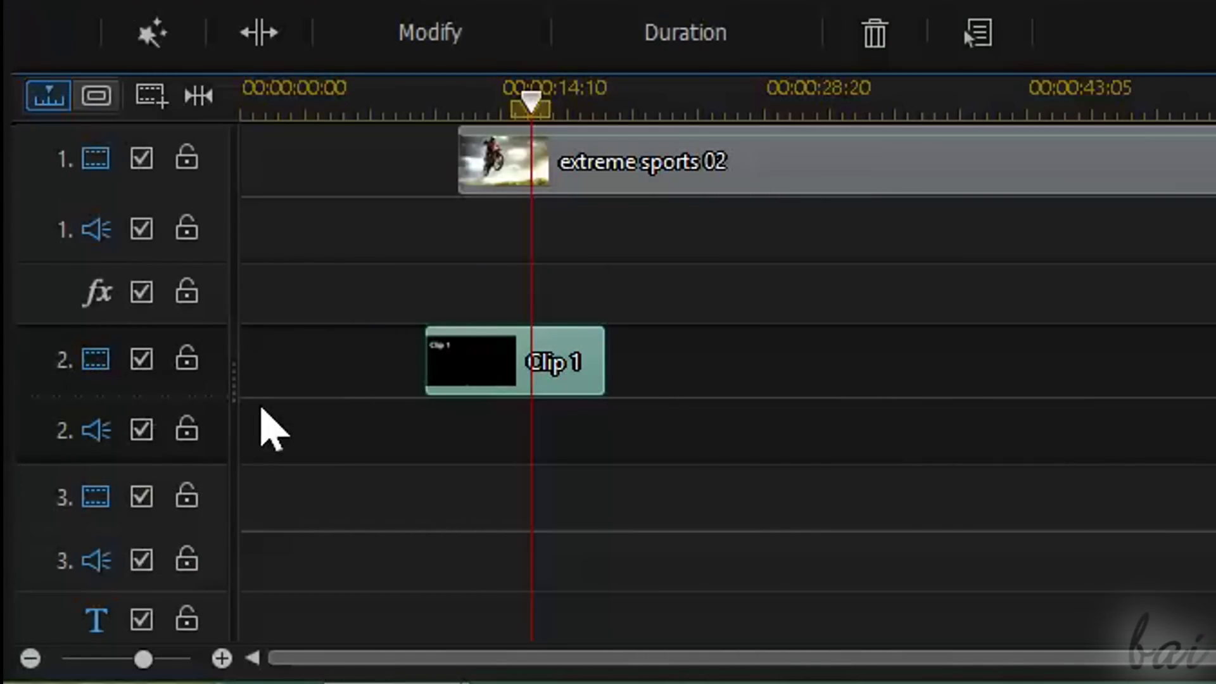
{"action": "mouse_move", "coordinate": [513, 361]}
{"action": "mouse_move", "coordinate": [514, 361]}
{"action": "left_mouse_down"}
{"action": "mouse_move", "coordinate": [377, 627]}
{"action": "mouse_move", "coordinate": [421, 578]}
{"action": "left_mouse_up"}
{"action": "mouse_move", "coordinate": [420, 353]}
{"action": "left_mouse_down"}
{"action": "mouse_move", "coordinate": [546, 376]}
{"action": "mouse_move", "coordinate": [547, 616]}
{"action": "left_mouse_up"}
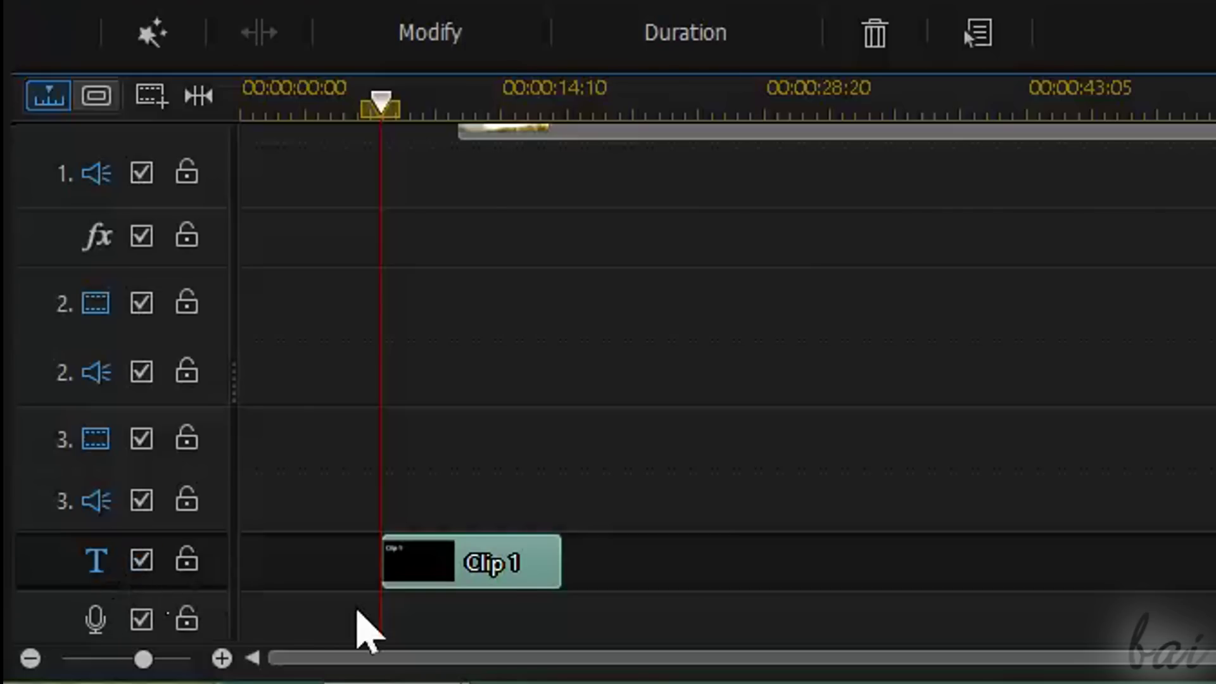
Slide Clips 1 and 2 along their tracks and trim Clip 2's right edge shorter.
{"action": "left_click_drag", "start_coordinate": [475, 583], "coordinate": [570, 584]}
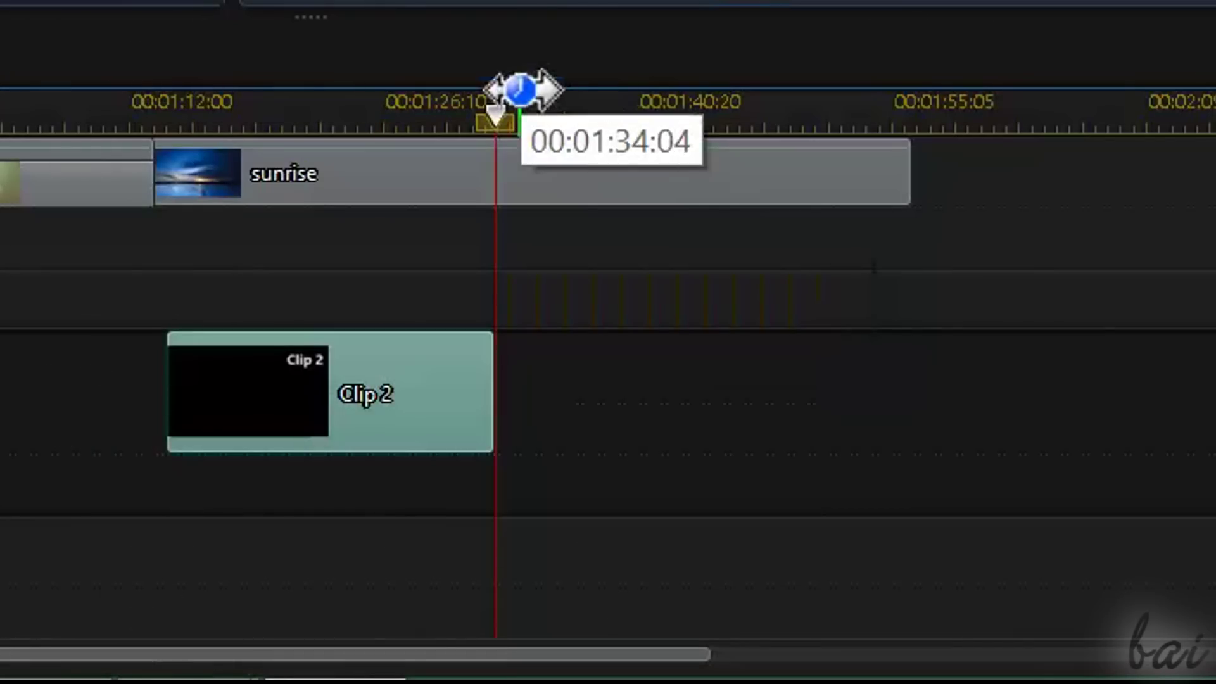
{"action": "left_click_drag", "start_coordinate": [517, 136], "coordinate": [323, 124]}
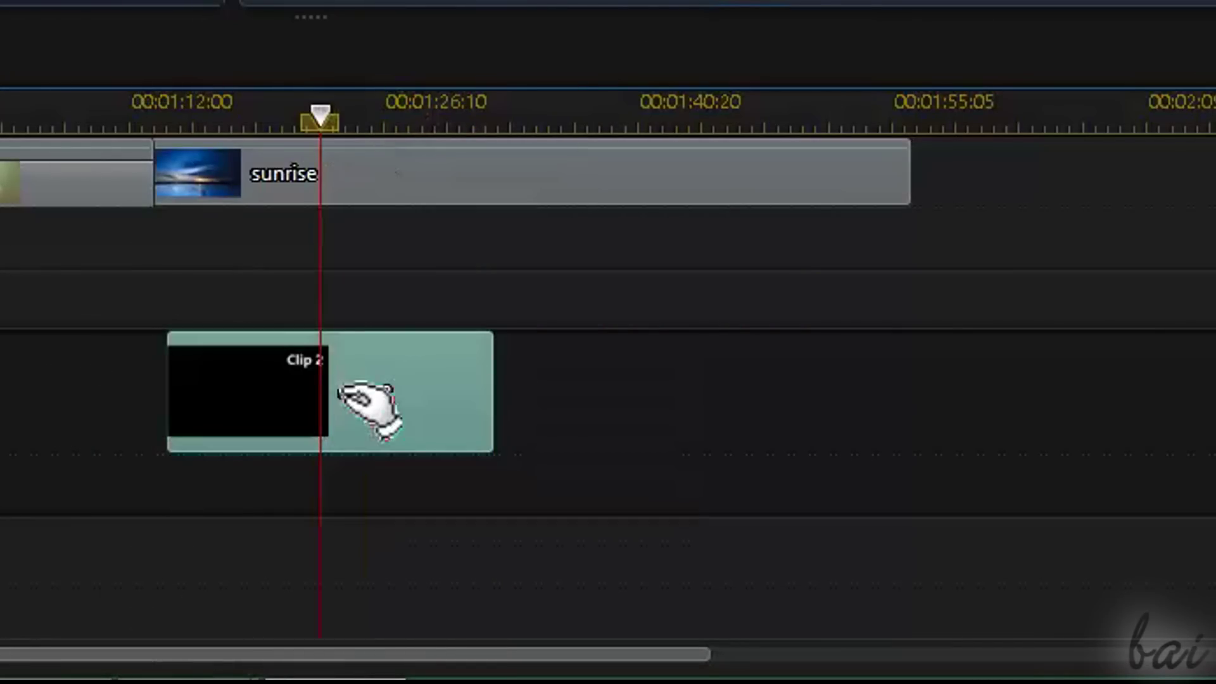
{"action": "mouse_move", "coordinate": [366, 404]}
{"action": "left_mouse_down"}
{"action": "mouse_move", "coordinate": [537, 446]}
{"action": "mouse_move", "coordinate": [396, 427]}
{"action": "left_mouse_up"}
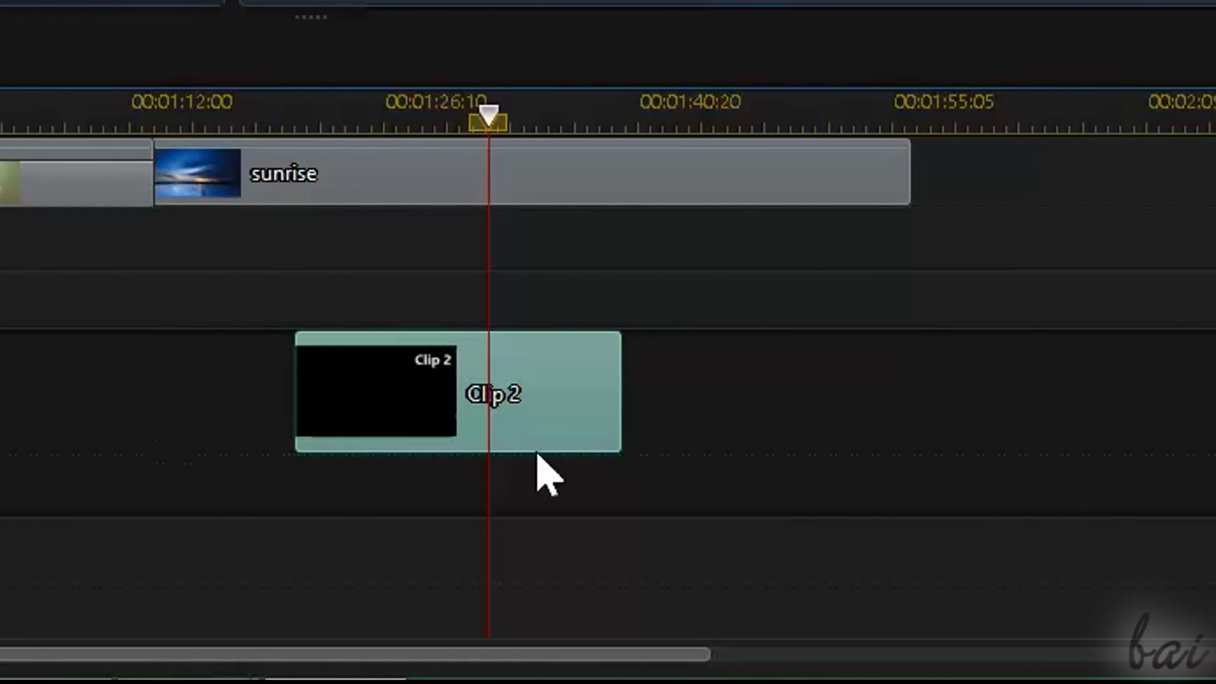
{"action": "mouse_move", "coordinate": [614, 402]}
{"action": "left_mouse_down"}
{"action": "mouse_move", "coordinate": [831, 399]}
{"action": "mouse_move", "coordinate": [908, 380]}
{"action": "mouse_move", "coordinate": [733, 412]}
{"action": "mouse_move", "coordinate": [496, 410]}
{"action": "mouse_move", "coordinate": [592, 380]}
{"action": "left_mouse_up"}
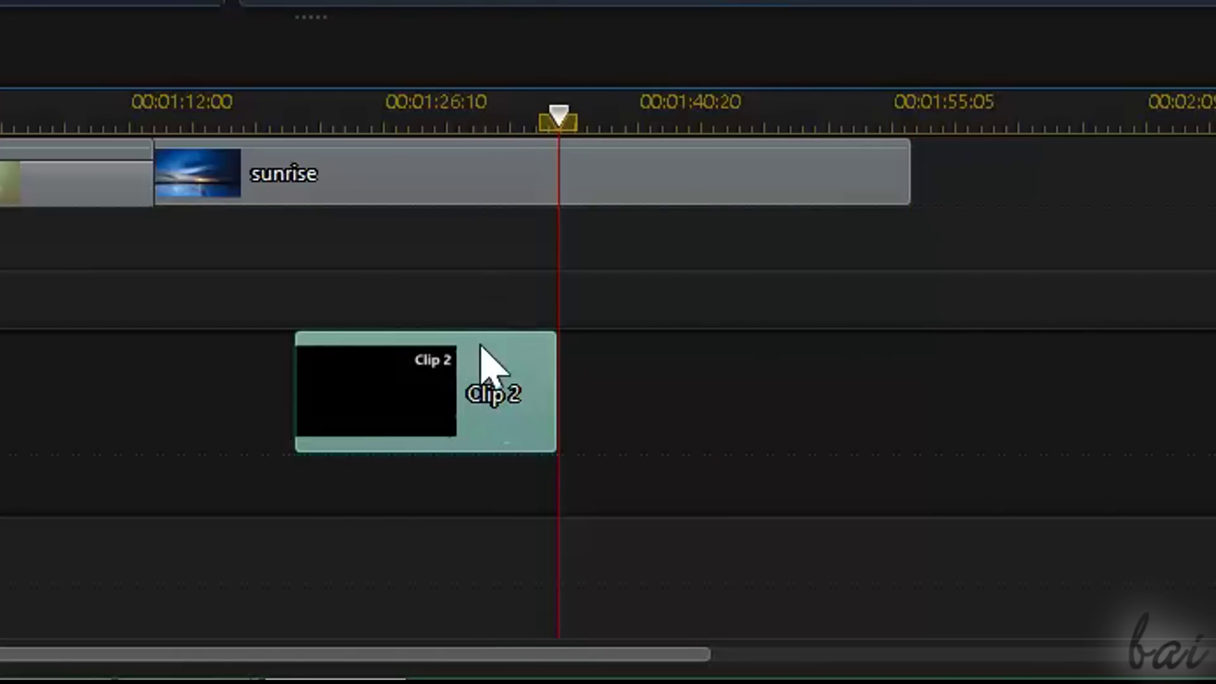
{"action": "left_click", "coordinate": [513, 186]}
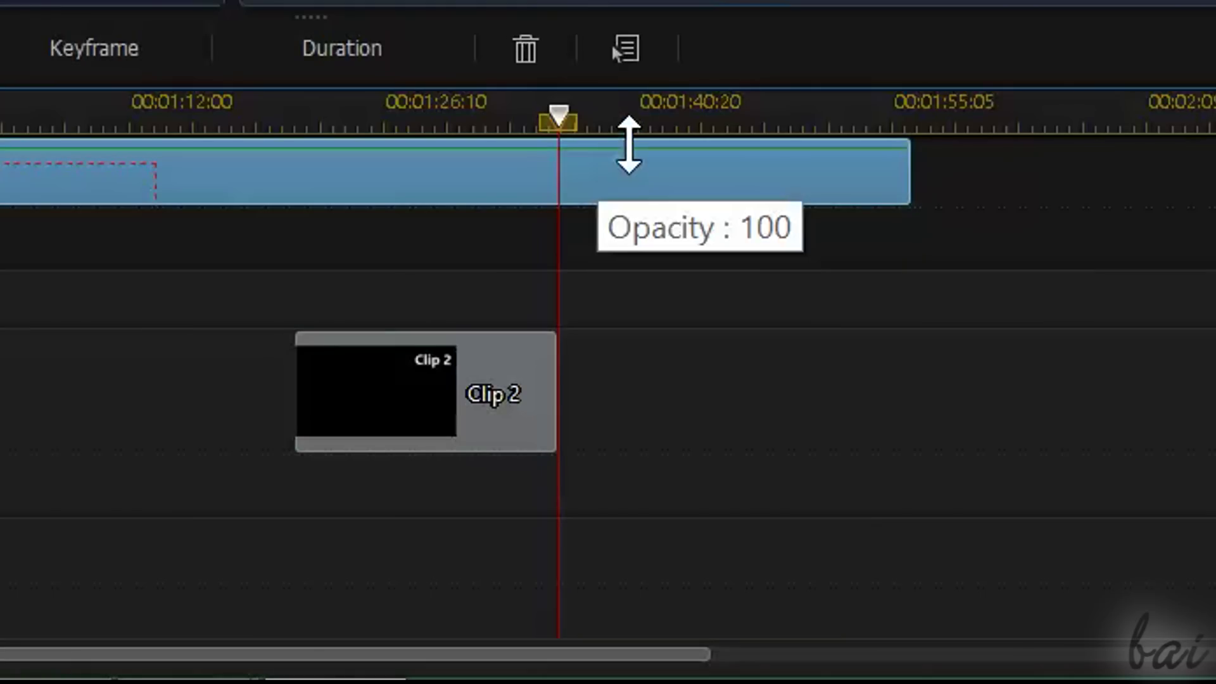
{"action": "left_click", "coordinate": [529, 413]}
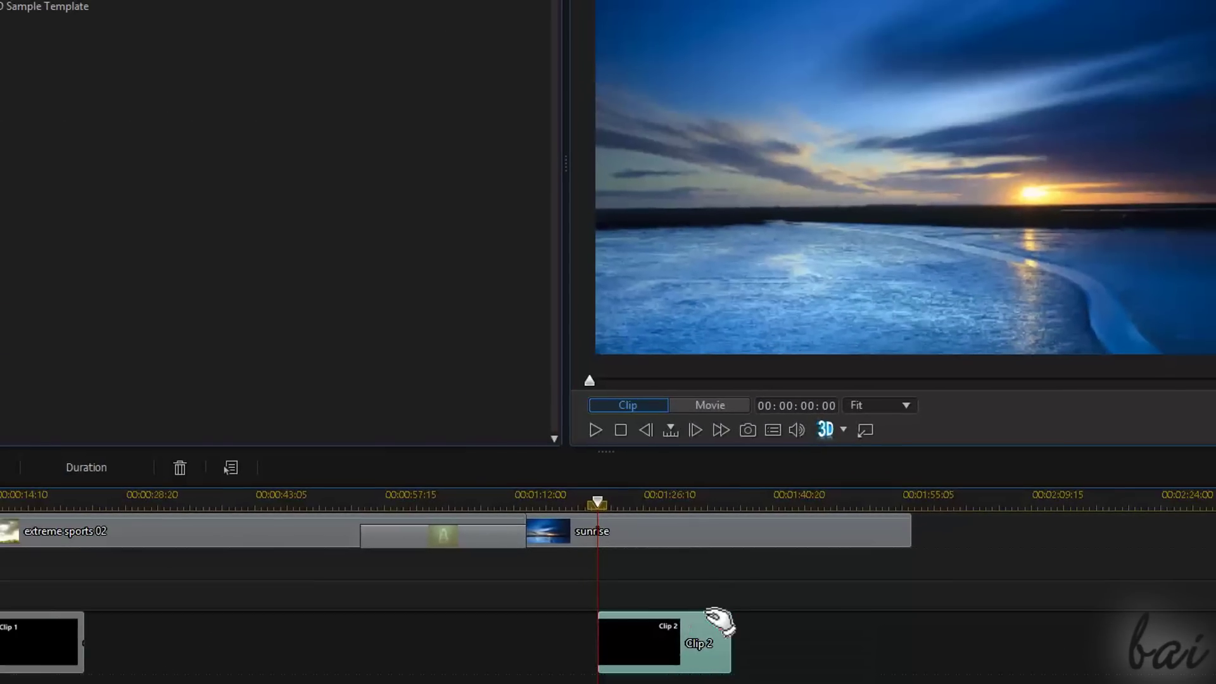
Open Clip 2 in Title Designer, collapse the Font, Reflection, Image and 3D panels, and centre the text.
{"action": "double_click", "coordinate": [685, 639]}
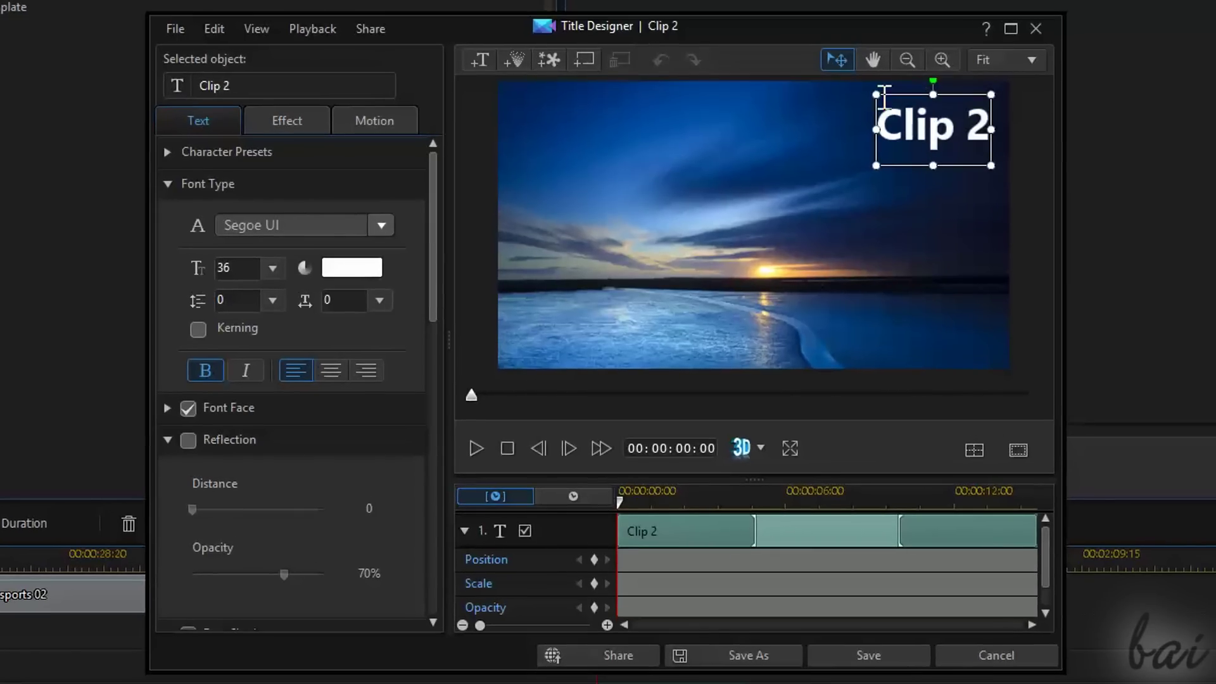
{"action": "left_click", "coordinate": [167, 182]}
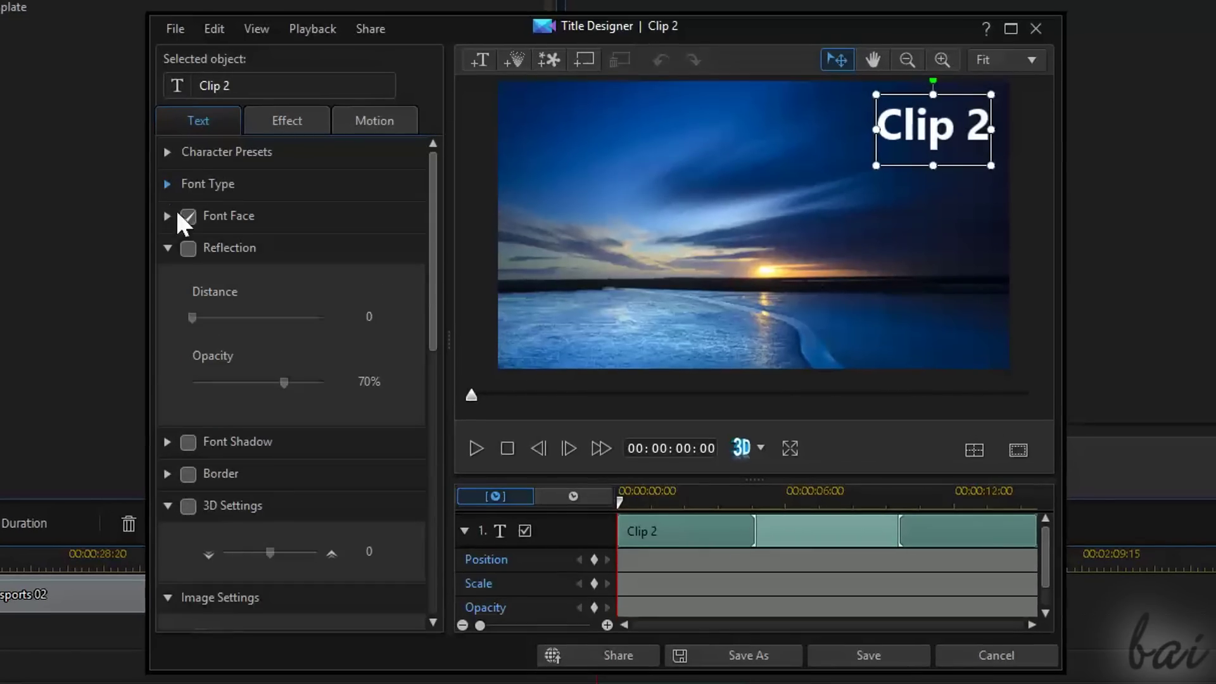
{"action": "left_click", "coordinate": [167, 247]}
{"action": "left_click", "coordinate": [168, 434]}
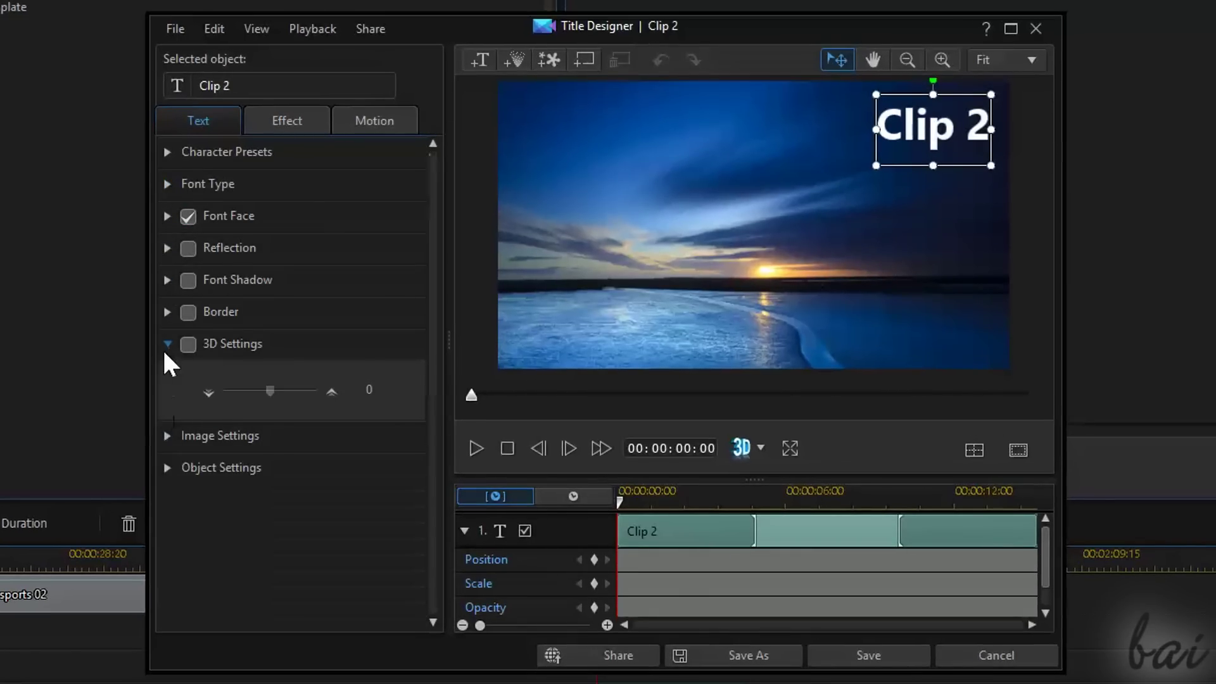
{"action": "left_click", "coordinate": [165, 346]}
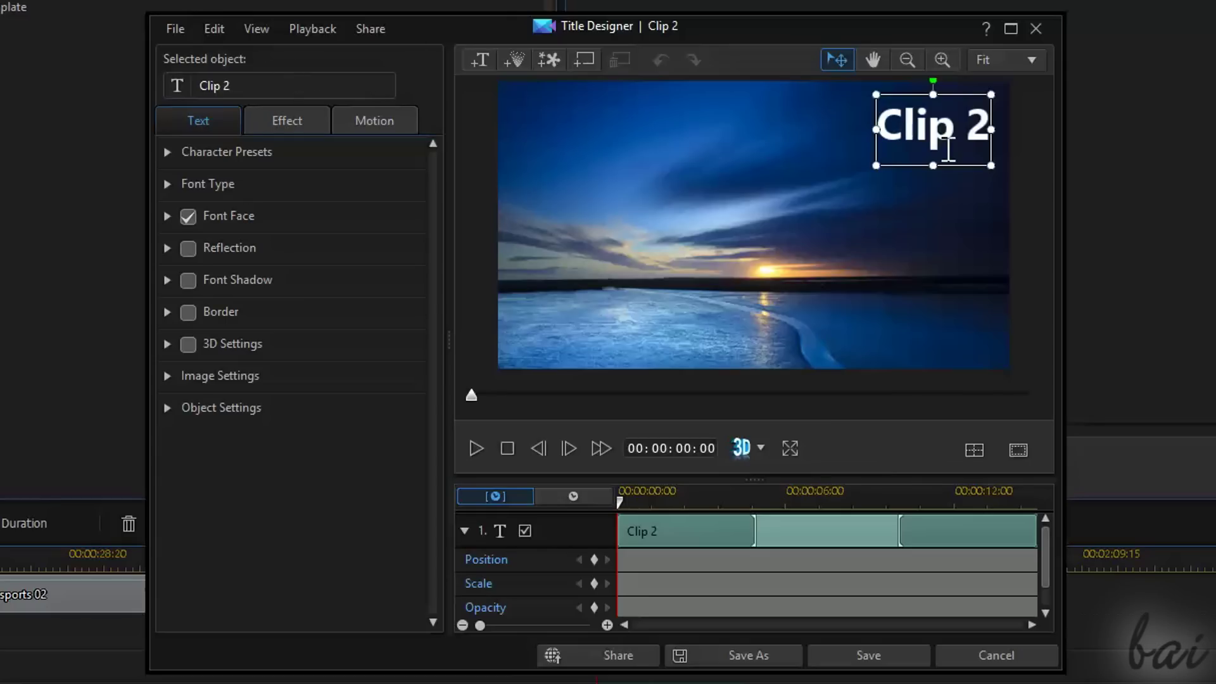
{"action": "mouse_move", "coordinate": [902, 95]}
{"action": "left_mouse_down"}
{"action": "mouse_move", "coordinate": [691, 147]}
{"action": "mouse_move", "coordinate": [722, 163]}
{"action": "left_mouse_up"}
Change the text to 'Deep Sea', place it above the horizon and enlarge it.
{"action": "double_click", "coordinate": [750, 195]}
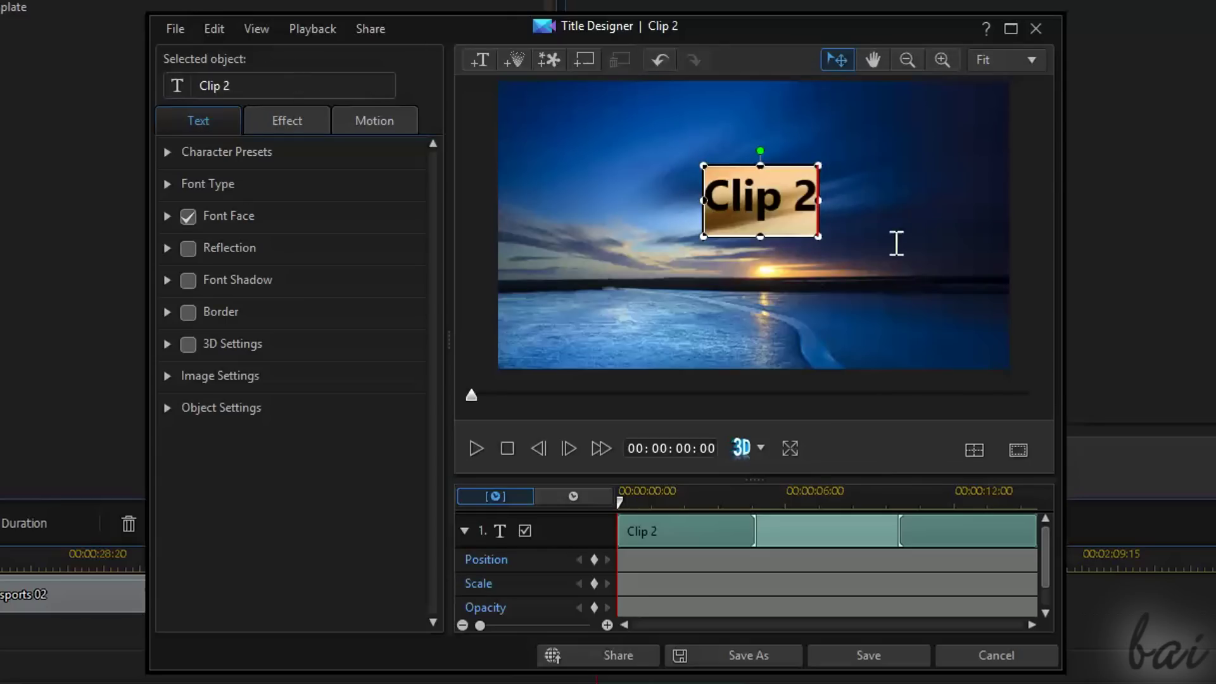
{"action": "type", "text": "Deep s"}
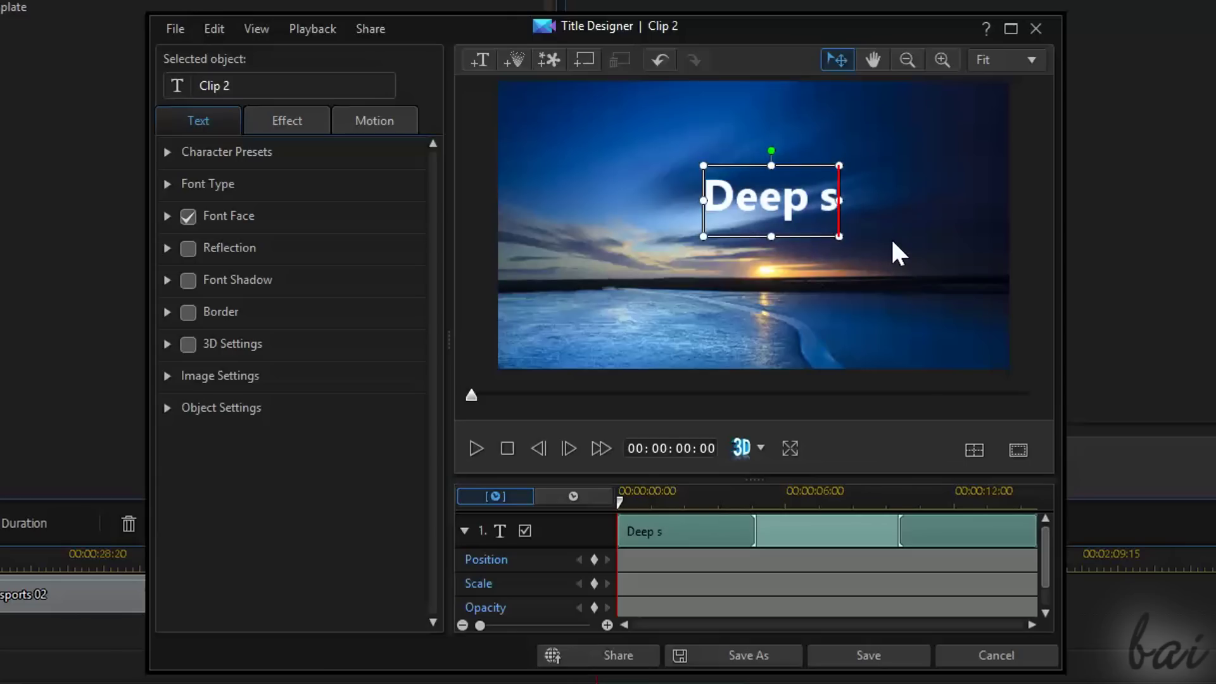
{"action": "type", "text": "ea"}
{"action": "left_click_drag", "start_coordinate": [815, 200], "coordinate": [833, 200]}
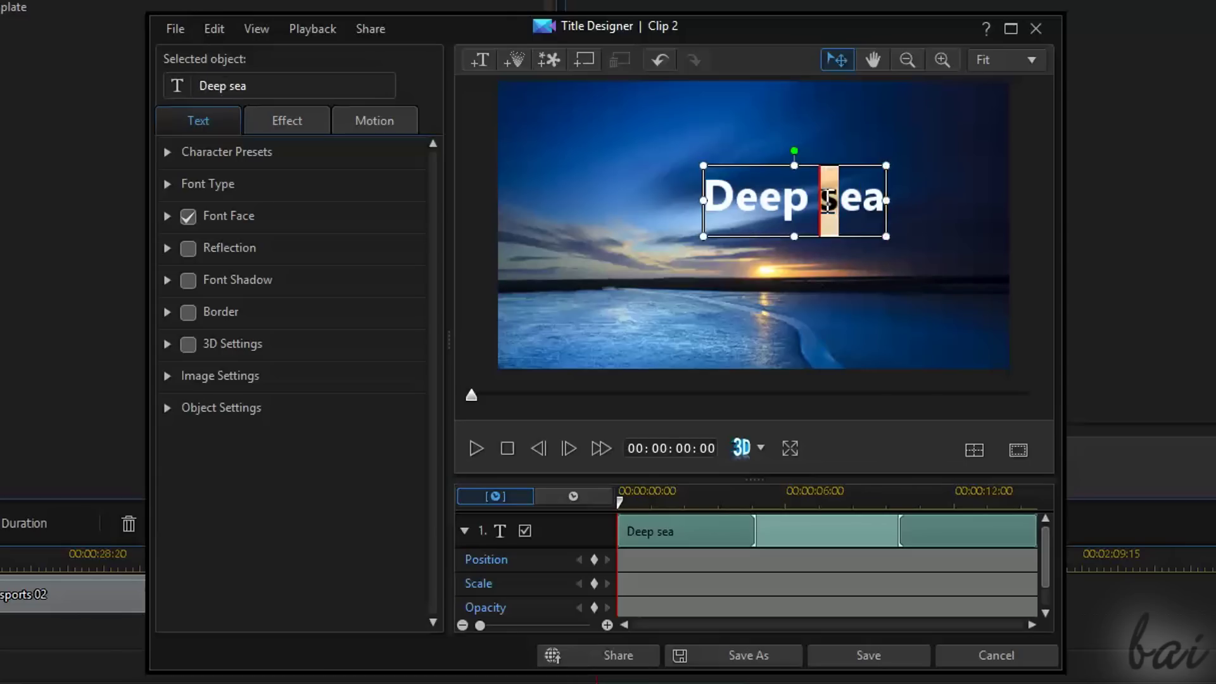
{"action": "type", "text": "S"}
{"action": "left_click", "coordinate": [908, 227]}
{"action": "left_click", "coordinate": [823, 161]}
{"action": "mouse_move", "coordinate": [806, 161]}
{"action": "left_mouse_down"}
{"action": "mouse_move", "coordinate": [721, 155]}
{"action": "mouse_move", "coordinate": [755, 155]}
{"action": "left_mouse_up"}
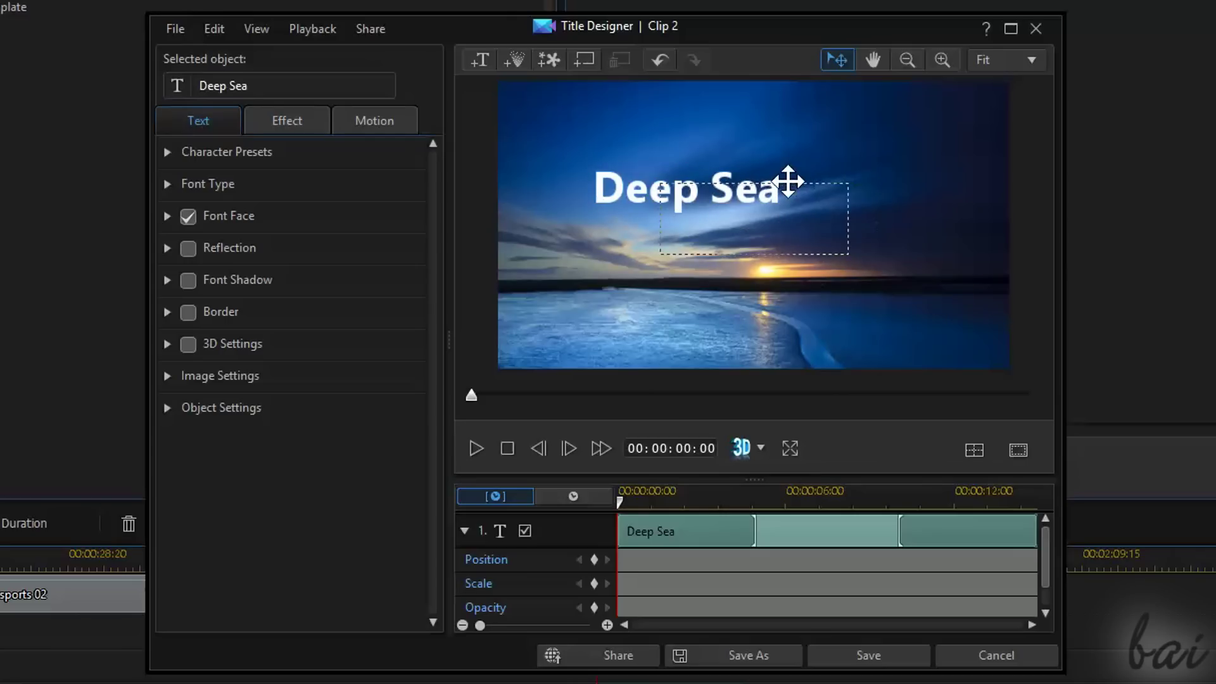
{"action": "left_click_drag", "start_coordinate": [788, 181], "coordinate": [796, 182]}
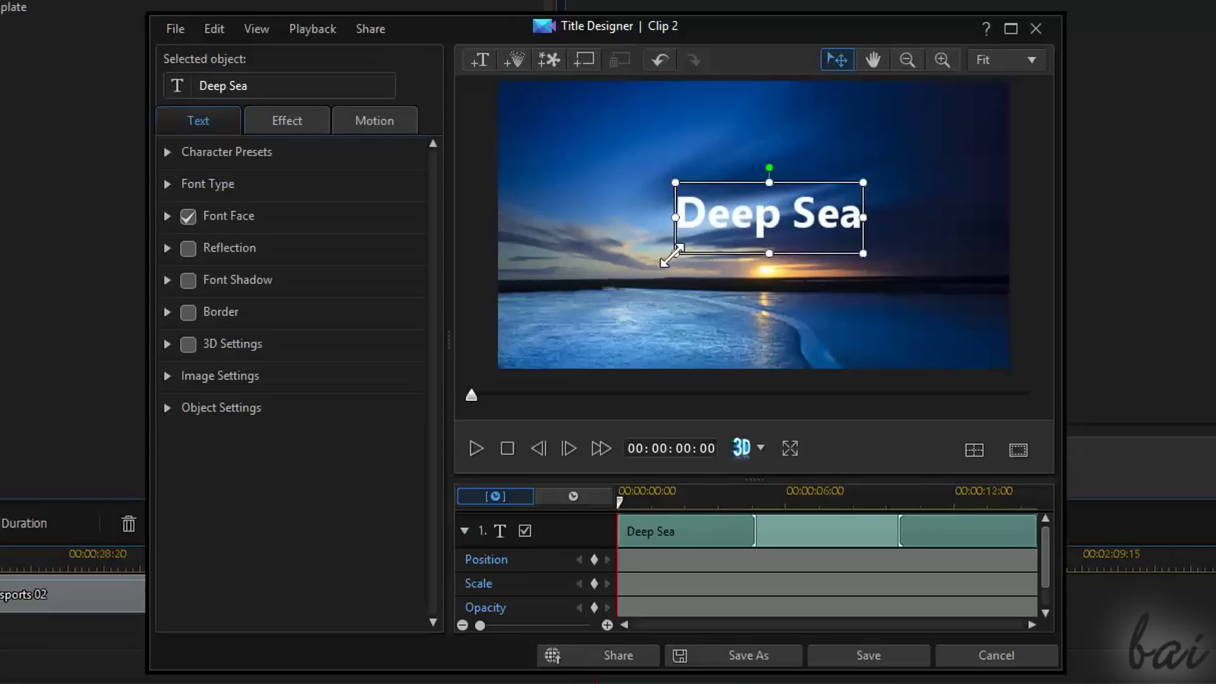
{"action": "left_click_drag", "start_coordinate": [673, 256], "coordinate": [611, 310]}
{"action": "left_click_drag", "start_coordinate": [775, 157], "coordinate": [785, 178]}
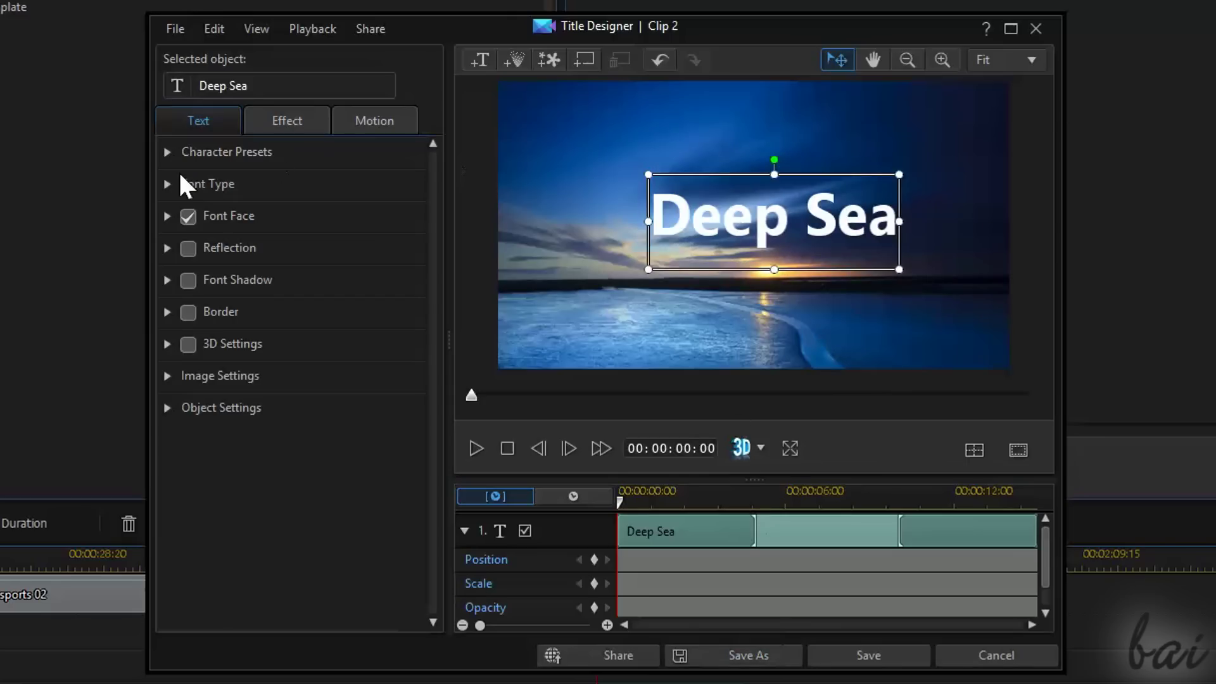
Browse the font size and font lists, keeping the original Segoe UI font.
{"action": "left_click", "coordinate": [169, 183]}
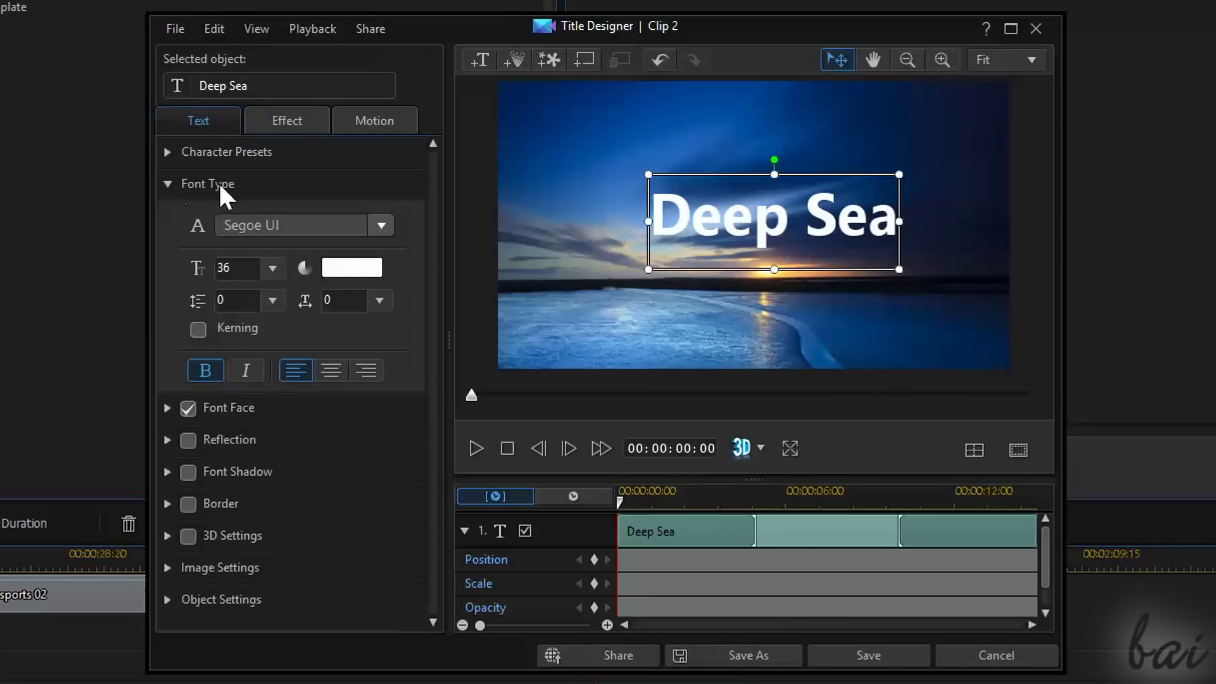
{"action": "left_click", "coordinate": [273, 268]}
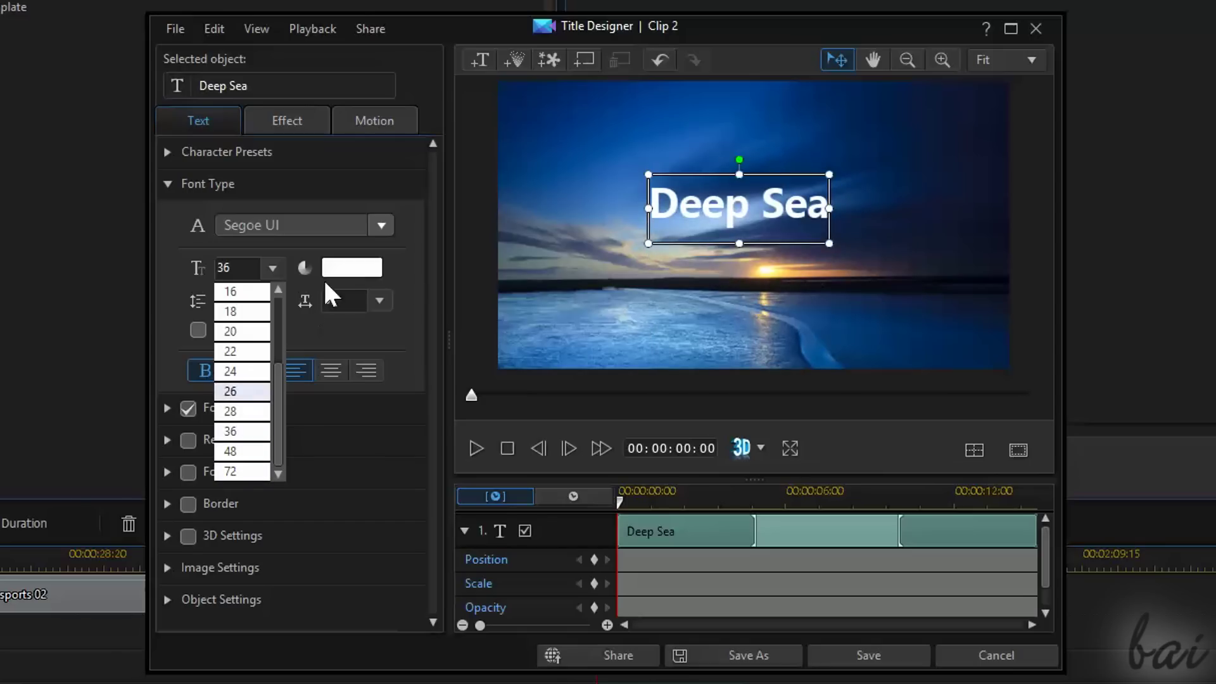
{"action": "left_click", "coordinate": [398, 250]}
{"action": "left_click", "coordinate": [381, 225]}
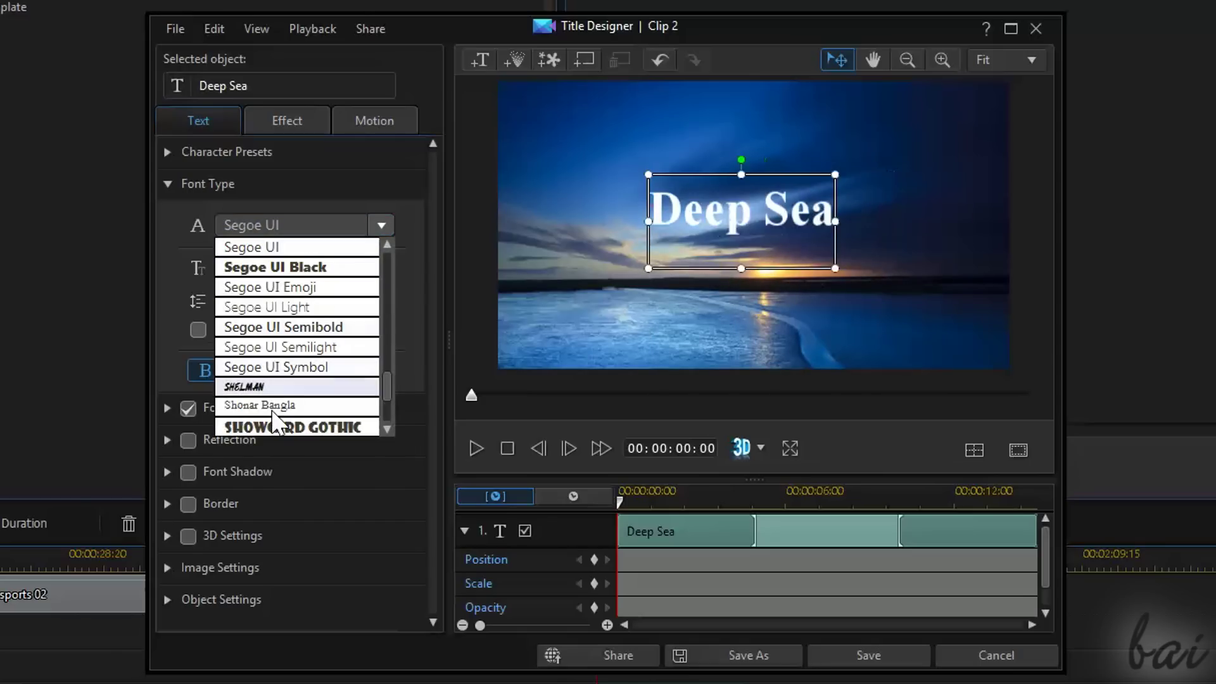
{"action": "scroll", "coordinate": [271, 409], "scroll_direction": "down", "scroll_amount": 3}
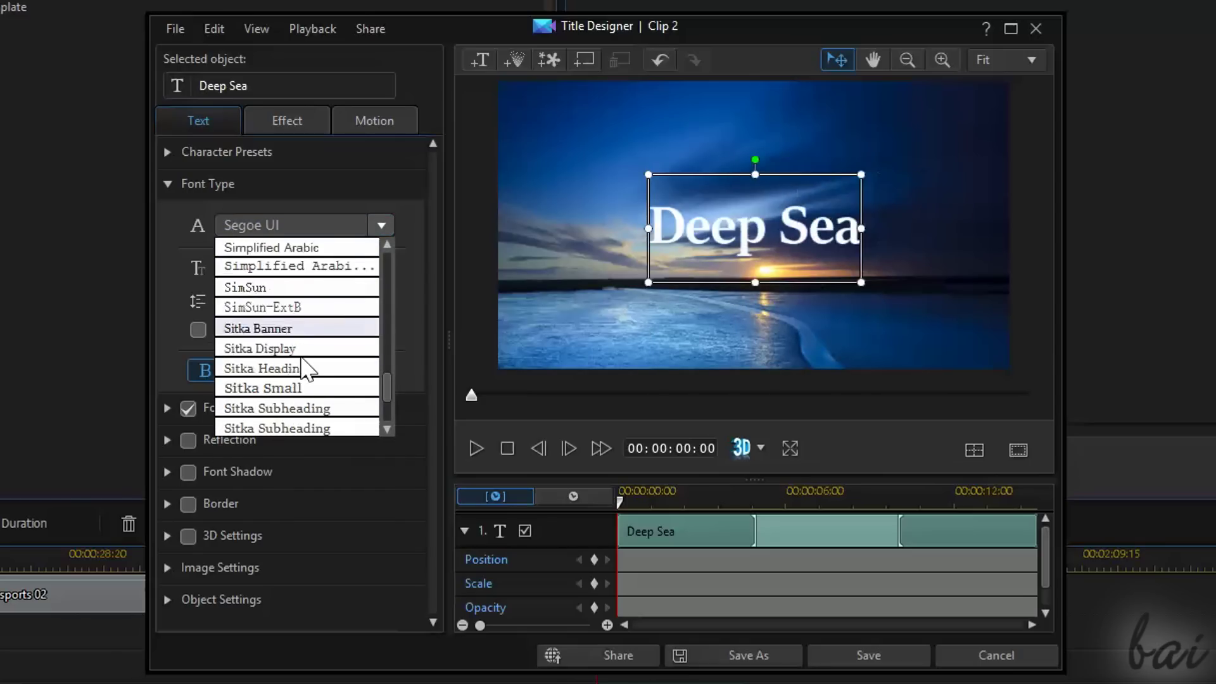
{"action": "scroll", "coordinate": [306, 366], "scroll_direction": "down", "scroll_amount": 3}
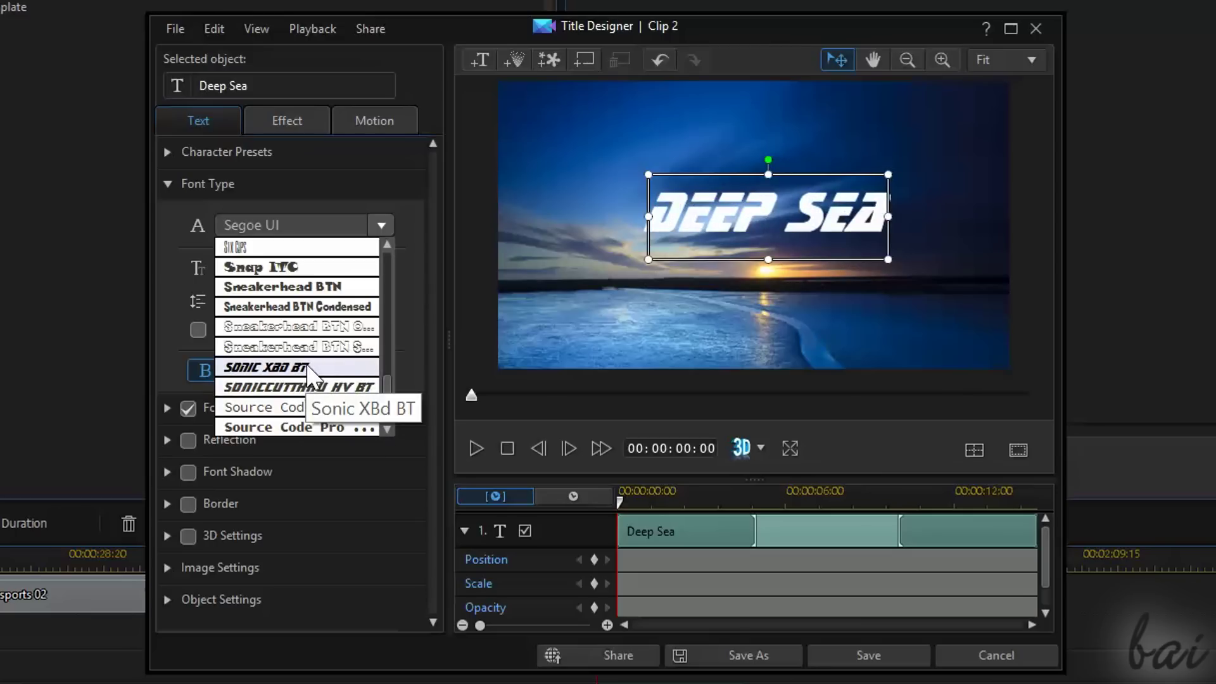
{"action": "left_click", "coordinate": [406, 234]}
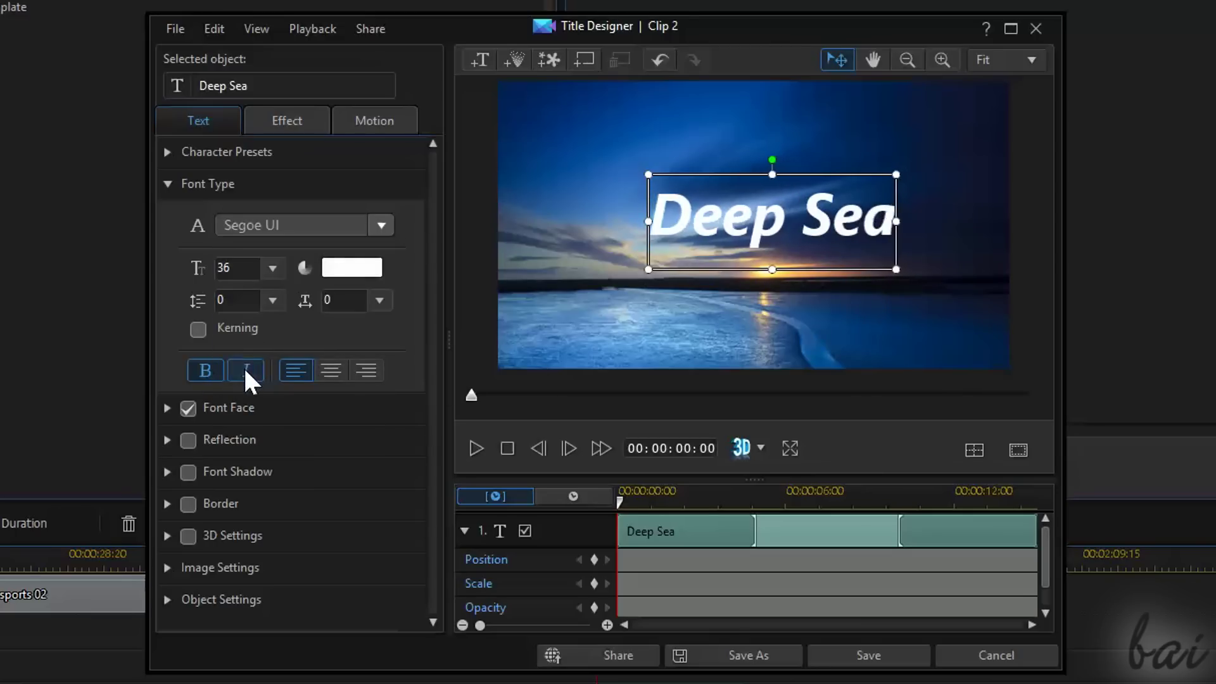
Apply cyan from the colour picker, then apply it to the selected letters 'ee'.
{"action": "left_click", "coordinate": [356, 268]}
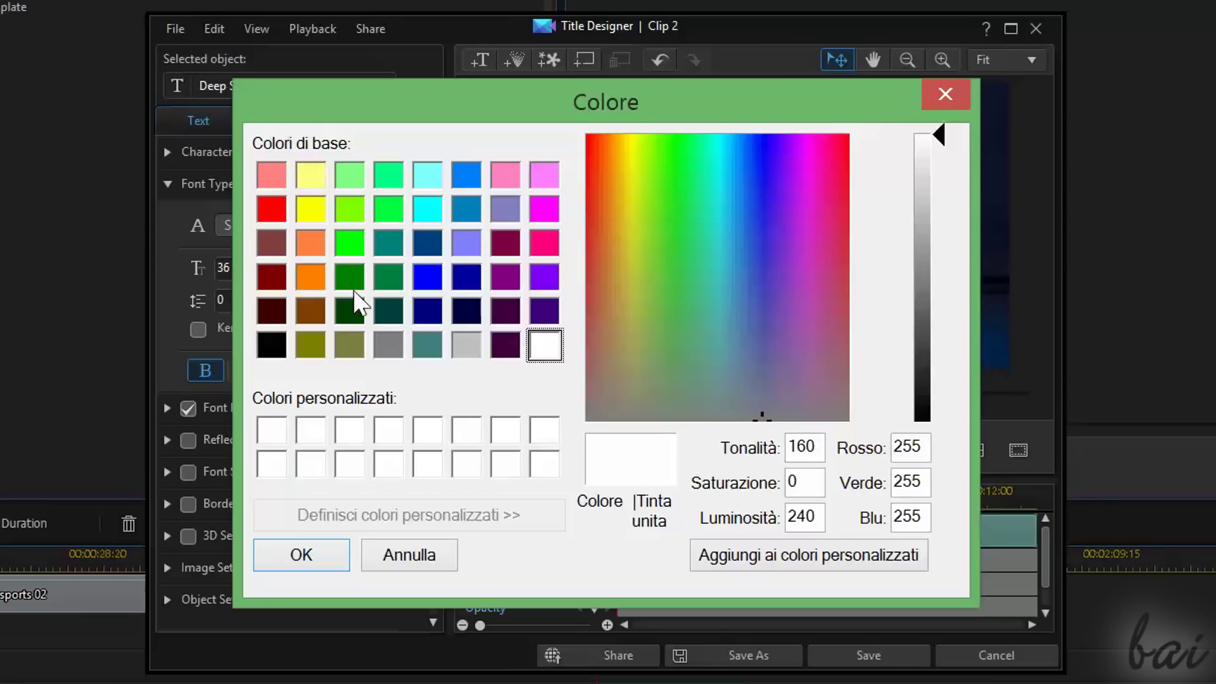
{"action": "left_click", "coordinate": [426, 206]}
{"action": "left_click", "coordinate": [320, 553]}
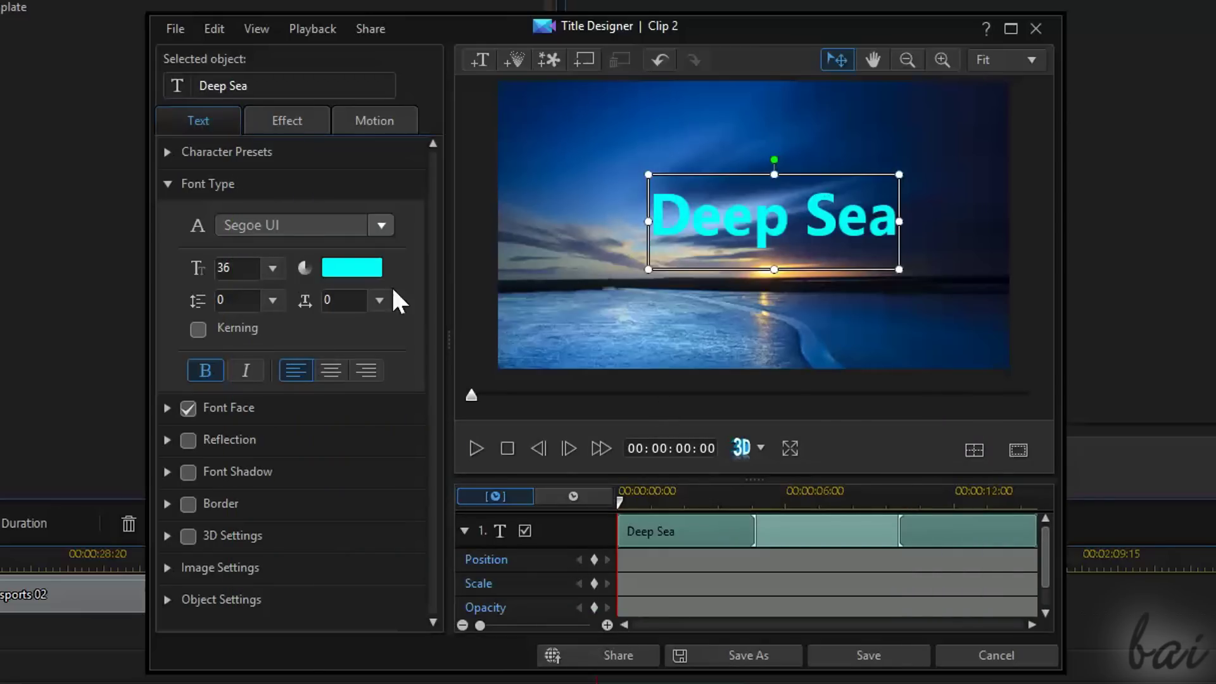
{"action": "left_click", "coordinate": [351, 268]}
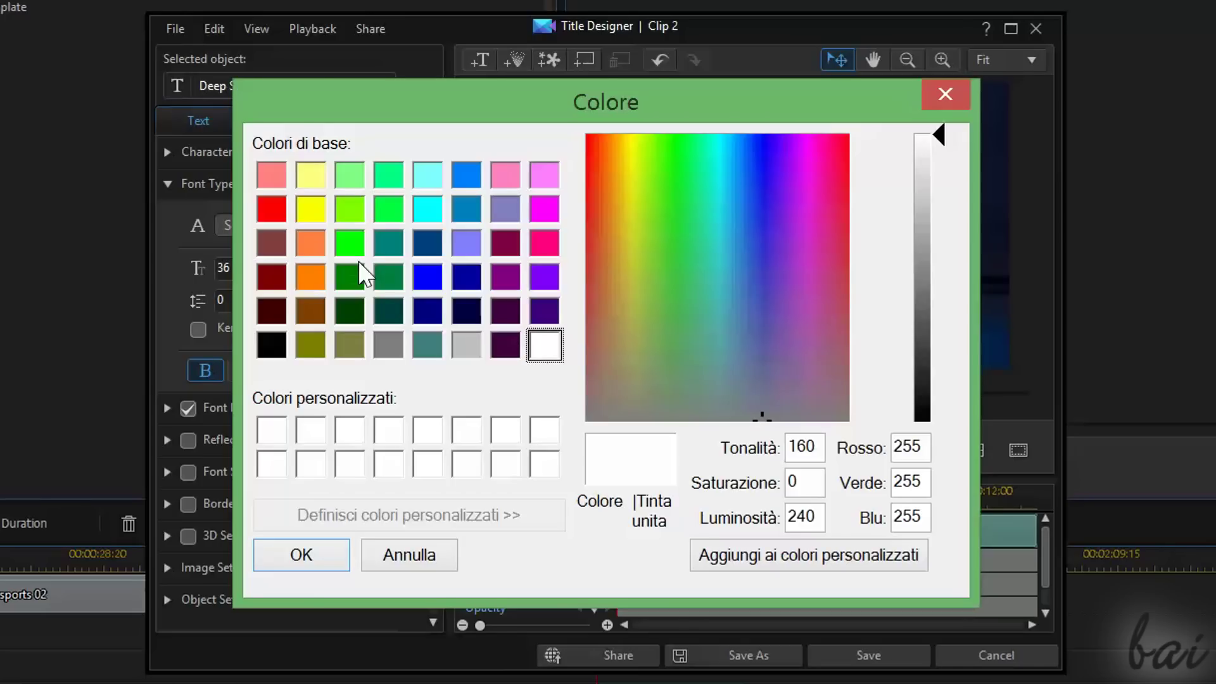
{"action": "left_click", "coordinate": [426, 206]}
{"action": "left_click", "coordinate": [301, 554]}
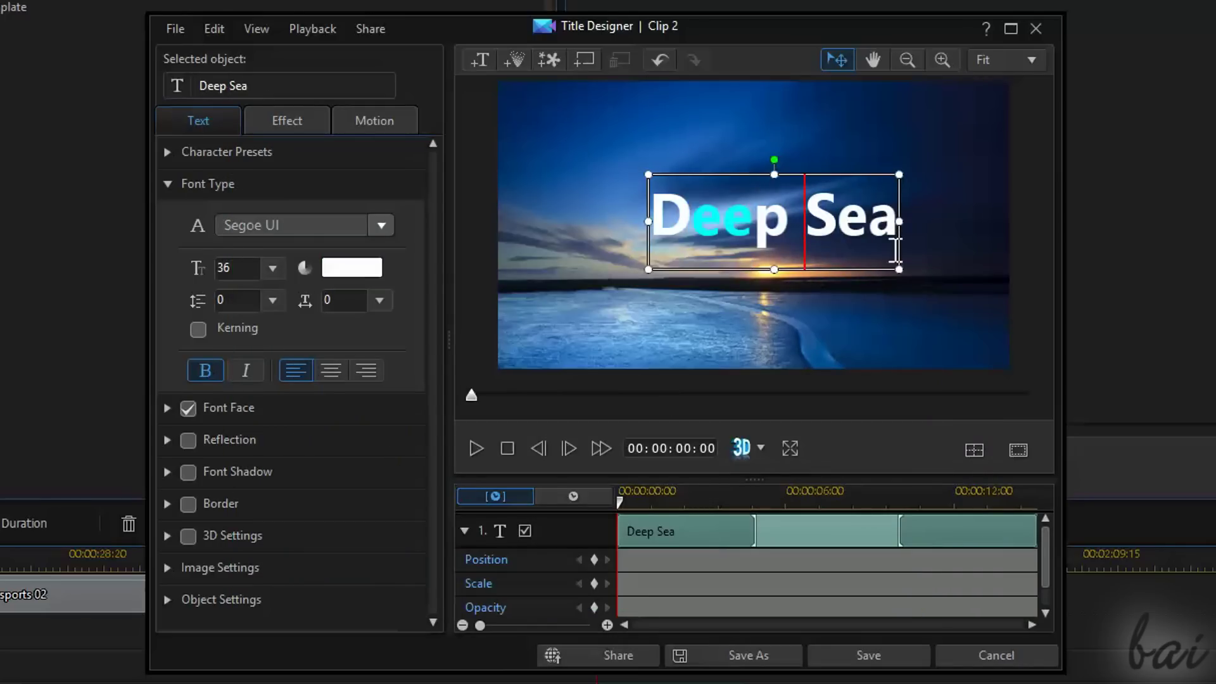
{"action": "left_click", "coordinate": [168, 183]}
{"action": "left_click", "coordinate": [170, 216]}
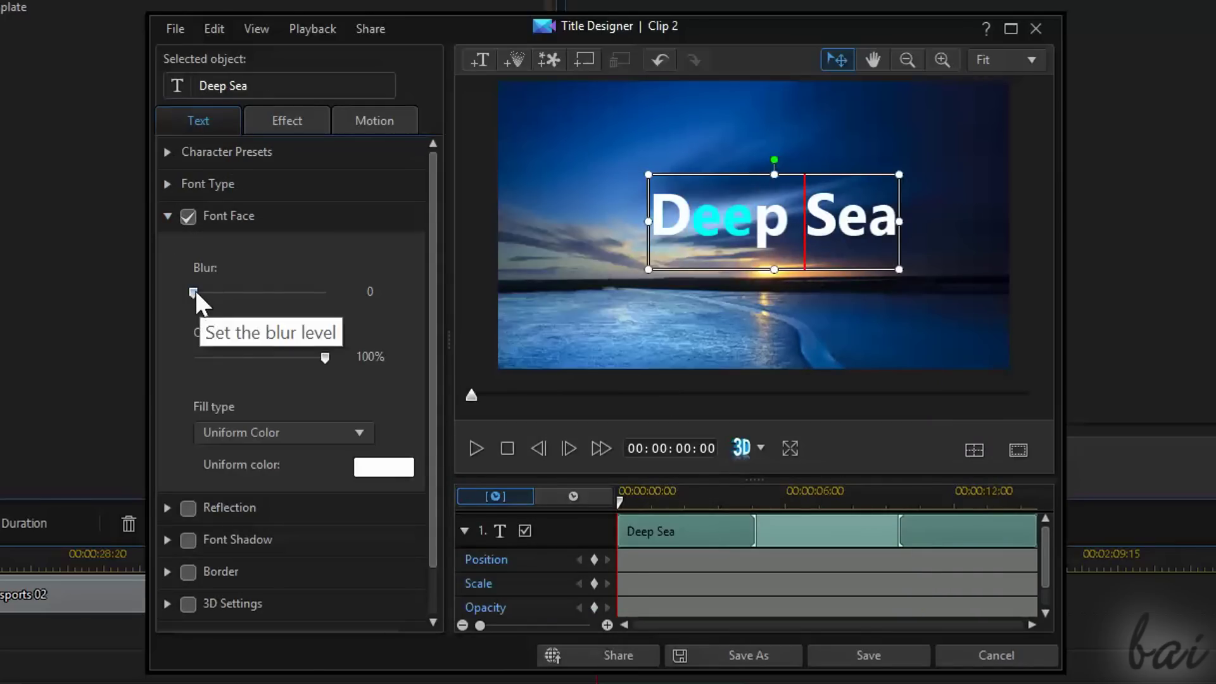
{"action": "mouse_move", "coordinate": [195, 293]}
{"action": "left_mouse_down"}
{"action": "mouse_move", "coordinate": [389, 308]}
{"action": "mouse_move", "coordinate": [209, 284]}
{"action": "mouse_move", "coordinate": [351, 313]}
{"action": "mouse_move", "coordinate": [258, 305]}
{"action": "left_mouse_up"}
{"action": "mouse_move", "coordinate": [284, 360]}
{"action": "left_mouse_down"}
{"action": "mouse_move", "coordinate": [214, 357]}
{"action": "mouse_move", "coordinate": [354, 385]}
{"action": "left_mouse_up"}
{"action": "left_click", "coordinate": [218, 508]}
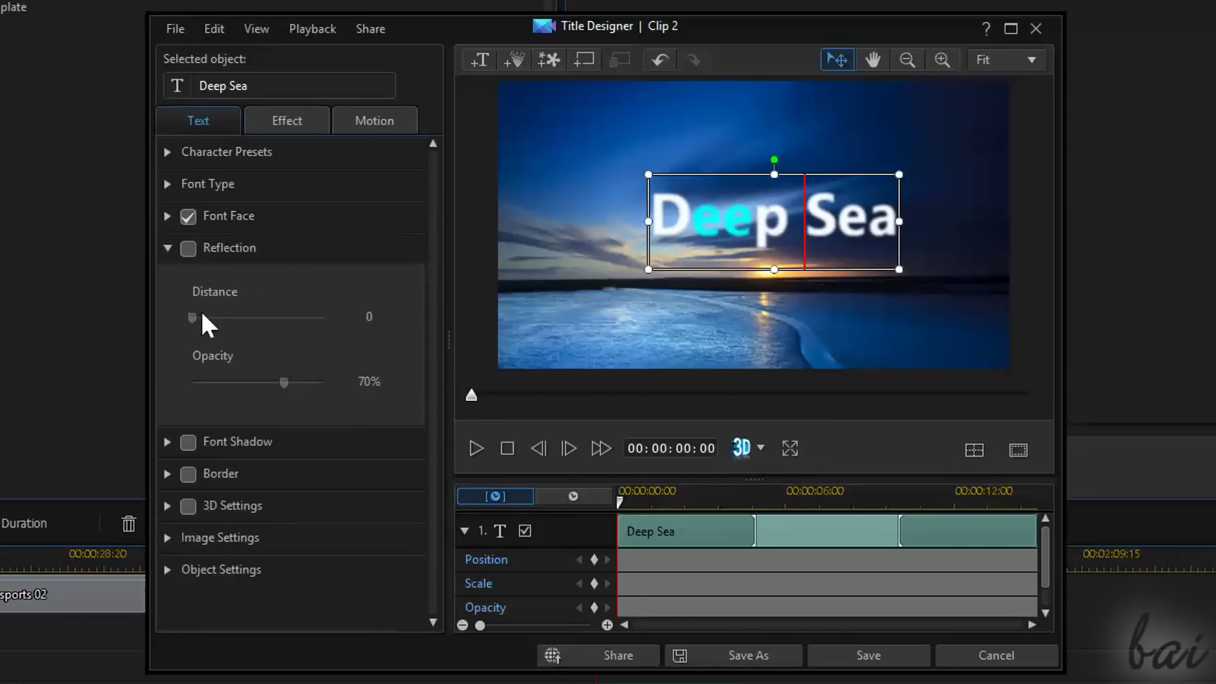
{"action": "left_click", "coordinate": [188, 251]}
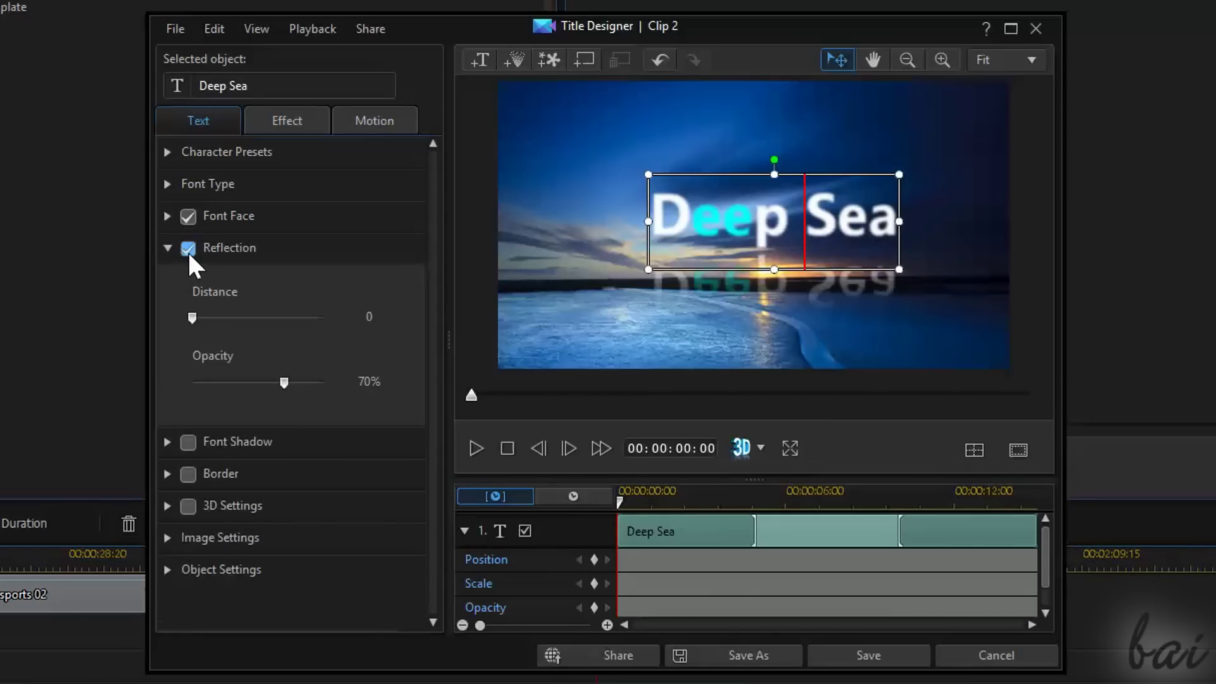
{"action": "mouse_move", "coordinate": [193, 318]}
{"action": "left_mouse_down"}
{"action": "mouse_move", "coordinate": [240, 357]}
{"action": "mouse_move", "coordinate": [212, 351]}
{"action": "mouse_move", "coordinate": [234, 349]}
{"action": "left_mouse_up"}
{"action": "mouse_move", "coordinate": [283, 383]}
{"action": "left_mouse_down"}
{"action": "mouse_move", "coordinate": [371, 393]}
{"action": "mouse_move", "coordinate": [219, 373]}
{"action": "mouse_move", "coordinate": [263, 386]}
{"action": "left_mouse_up"}
{"action": "left_click", "coordinate": [188, 248]}
{"action": "left_click", "coordinate": [190, 280]}
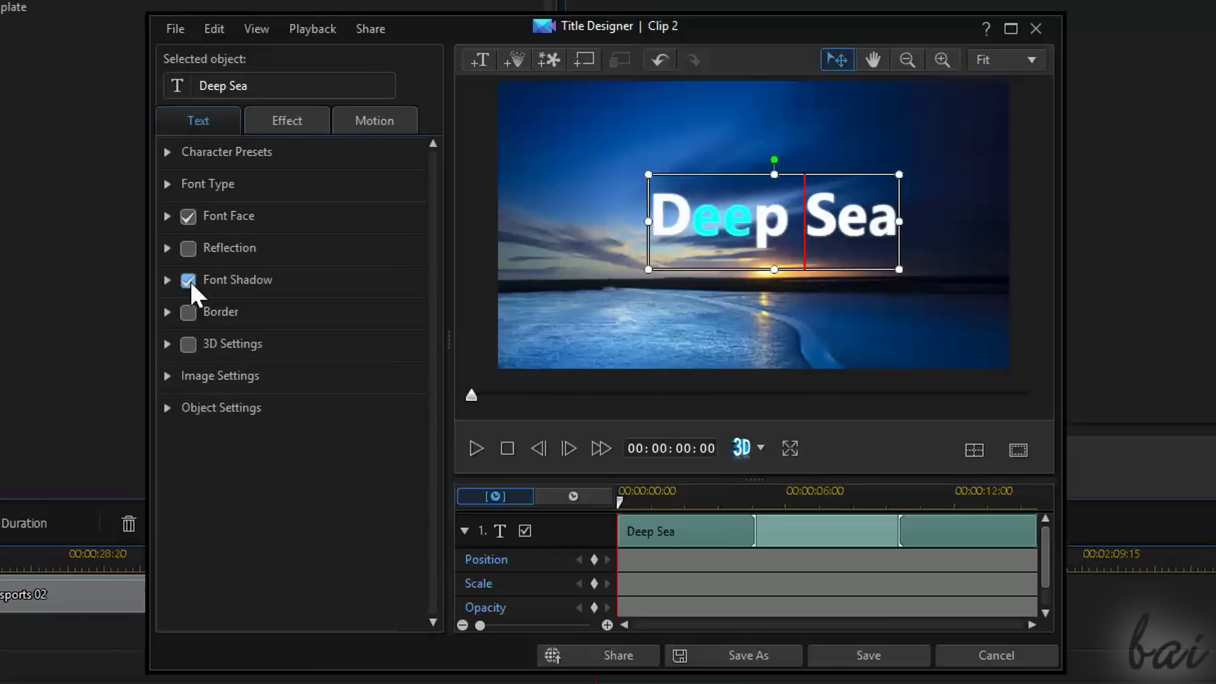
{"action": "left_click_drag", "start_coordinate": [195, 275], "coordinate": [200, 286]}
{"action": "left_click", "coordinate": [166, 312]}
{"action": "left_click", "coordinate": [188, 286]}
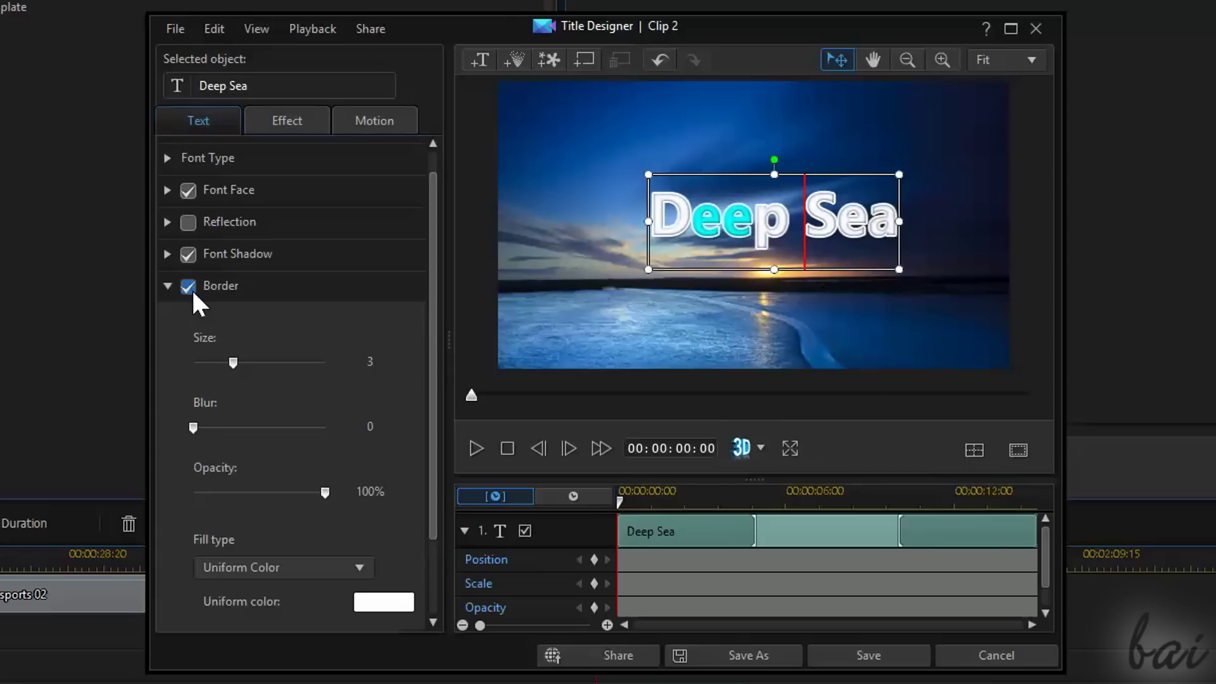
{"action": "left_click", "coordinate": [189, 287]}
{"action": "left_click", "coordinate": [167, 285]}
{"action": "left_click", "coordinate": [189, 214]}
{"action": "left_click", "coordinate": [188, 215]}
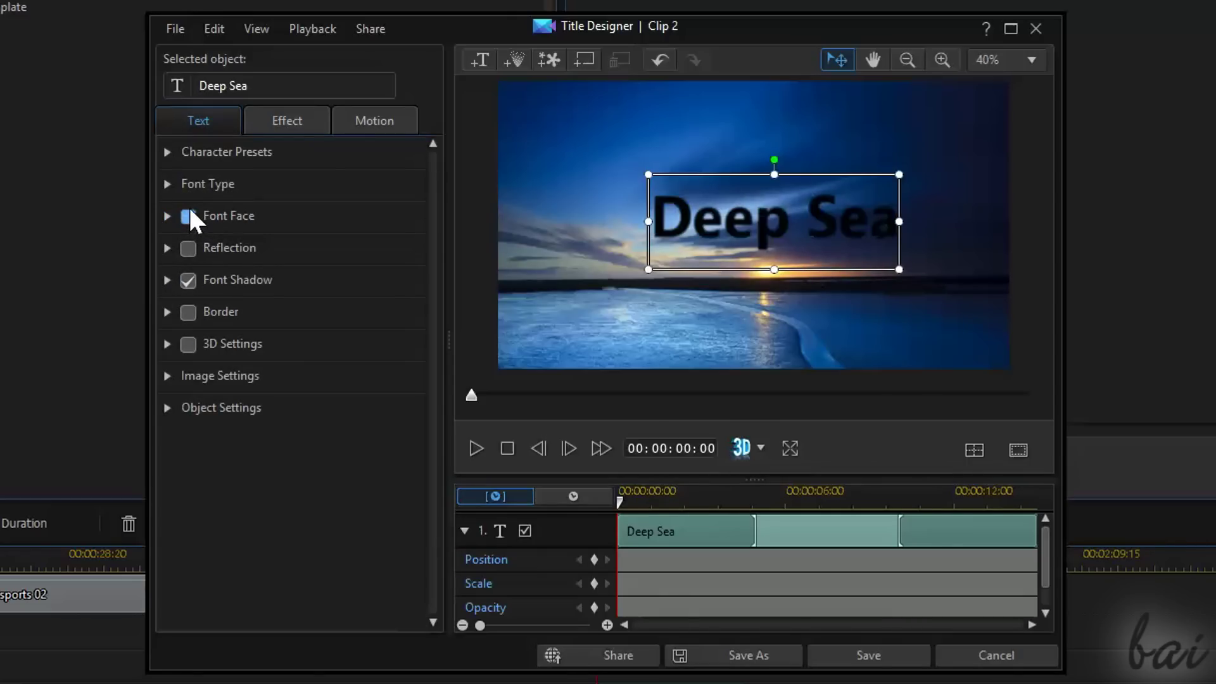
{"action": "left_click", "coordinate": [188, 281]}
{"action": "left_click", "coordinate": [188, 278]}
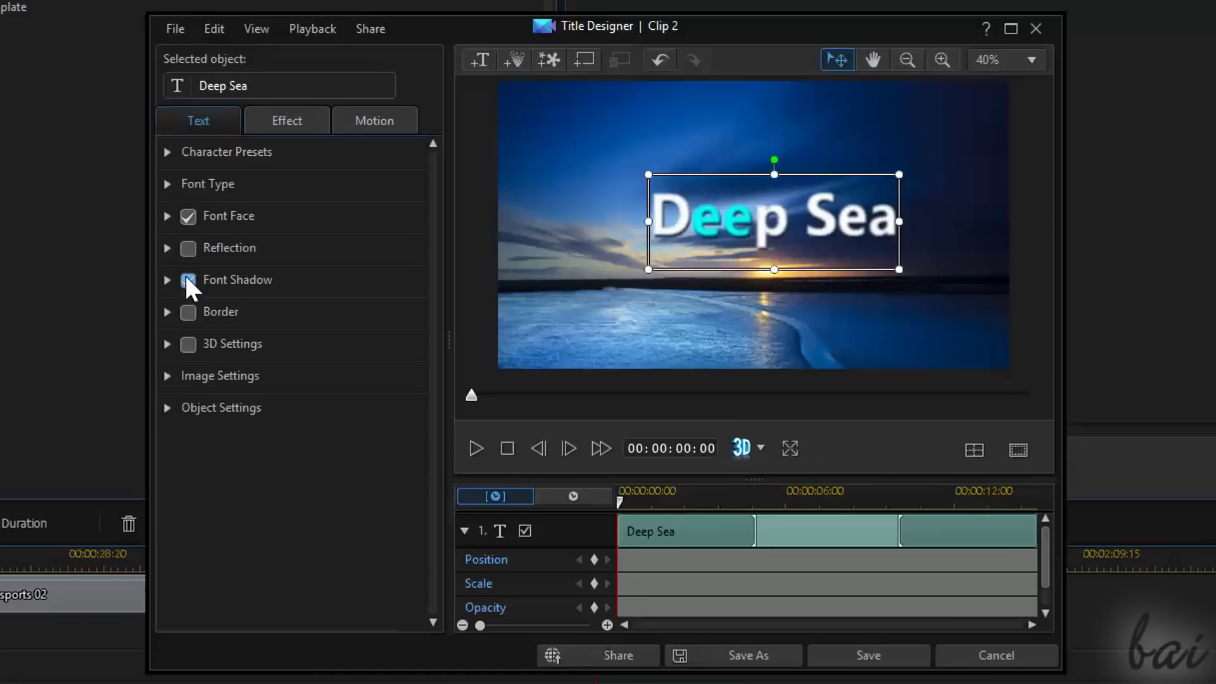
Select Deep Sea and try the red-capitals and orange-italic character presets.
{"action": "left_click", "coordinate": [937, 276]}
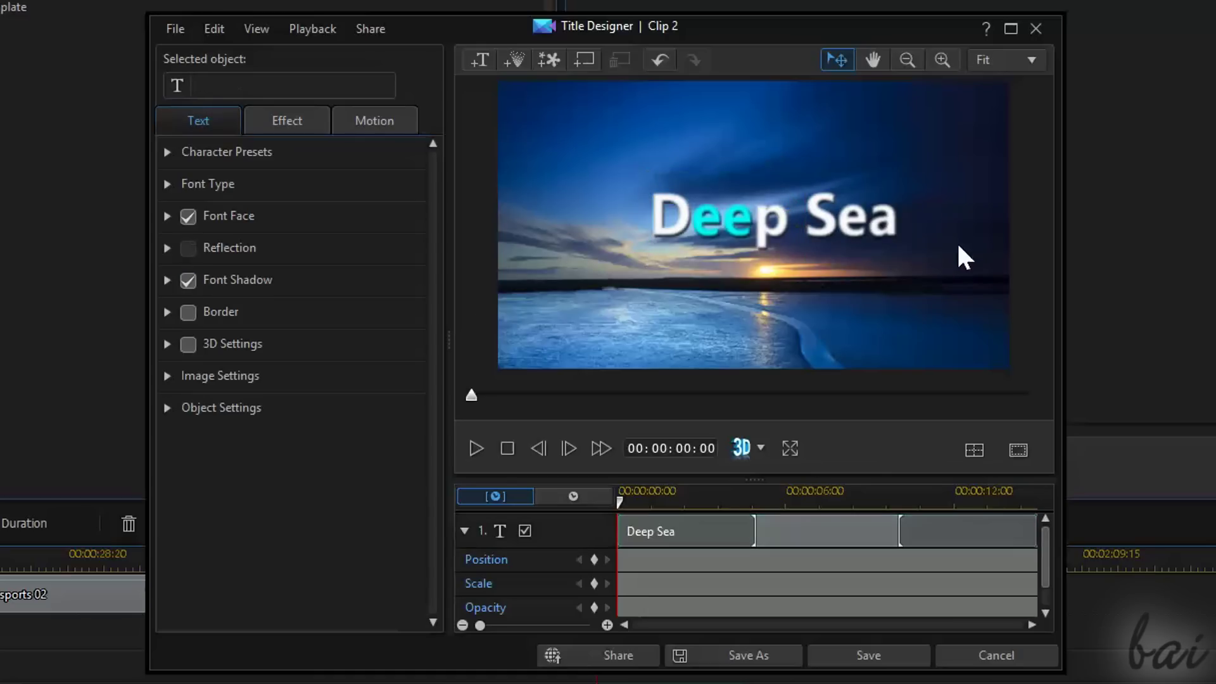
{"action": "scroll", "coordinate": [777, 219], "scroll_direction": "up", "scroll_amount": 1}
{"action": "scroll", "coordinate": [789, 223], "scroll_direction": "up", "scroll_amount": 1}
{"action": "scroll", "coordinate": [796, 230], "scroll_direction": "up", "scroll_amount": 2}
{"action": "scroll", "coordinate": [797, 231], "scroll_direction": "down", "scroll_amount": 3}
{"action": "scroll", "coordinate": [796, 231], "scroll_direction": "down", "scroll_amount": 2}
{"action": "scroll", "coordinate": [796, 231], "scroll_direction": "up", "scroll_amount": 1}
{"action": "scroll", "coordinate": [797, 232], "scroll_direction": "up", "scroll_amount": 2}
{"action": "scroll", "coordinate": [796, 231], "scroll_direction": "up", "scroll_amount": 1}
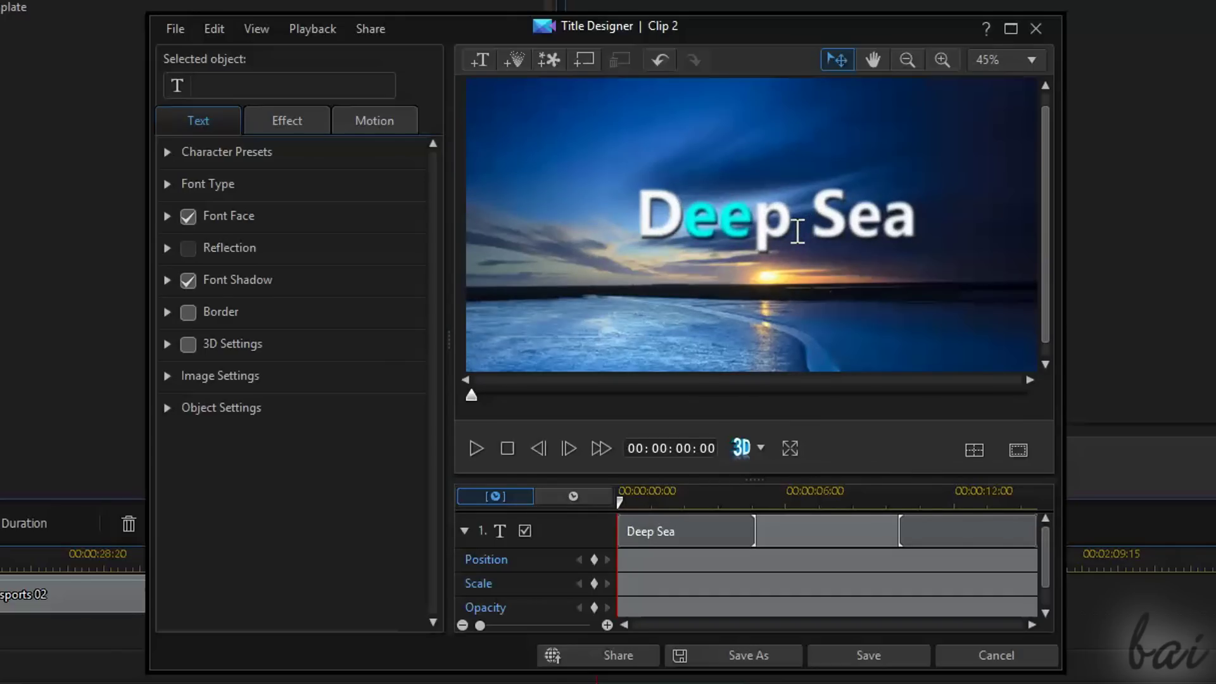
{"action": "scroll", "coordinate": [796, 231], "scroll_direction": "down", "scroll_amount": 1}
{"action": "left_click", "coordinate": [775, 217]}
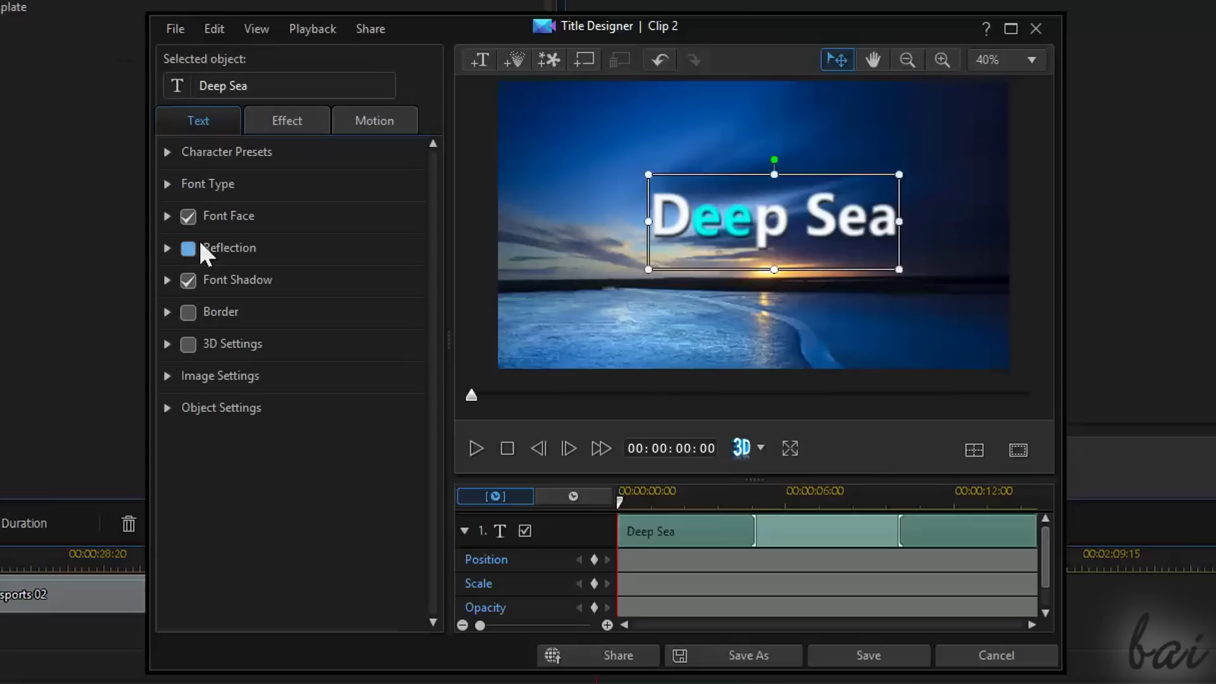
{"action": "left_click", "coordinate": [168, 152]}
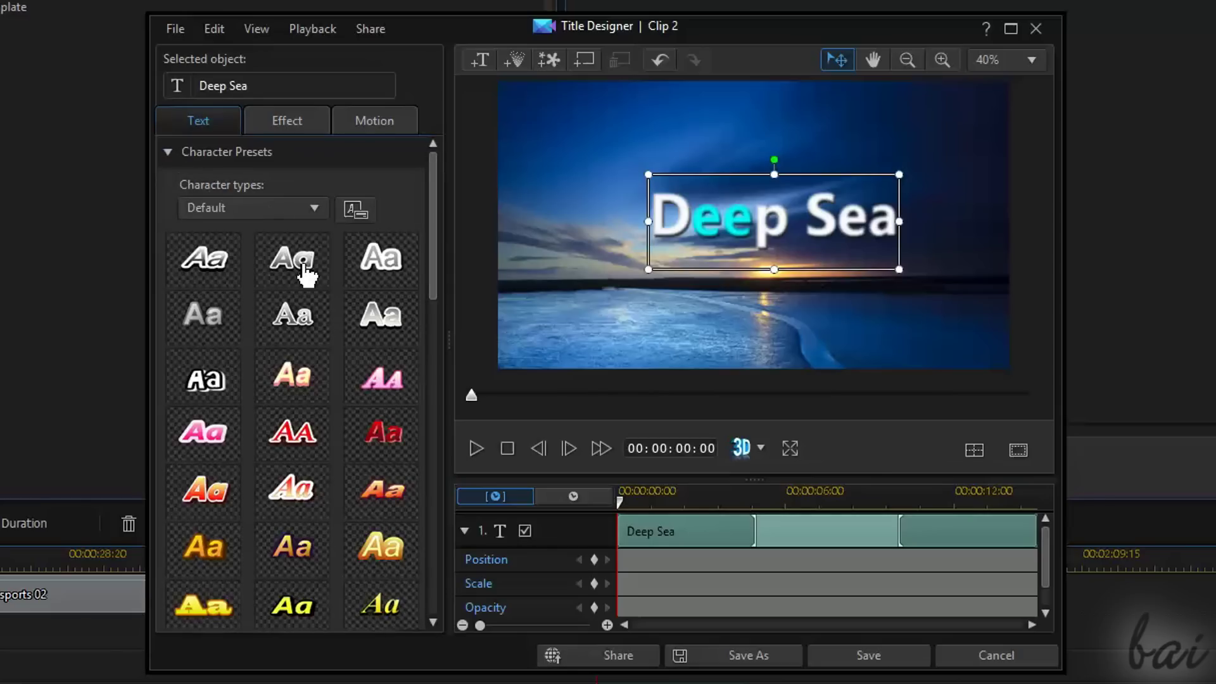
{"action": "left_click", "coordinate": [304, 389]}
{"action": "left_click", "coordinate": [309, 447]}
{"action": "left_click", "coordinate": [205, 501]}
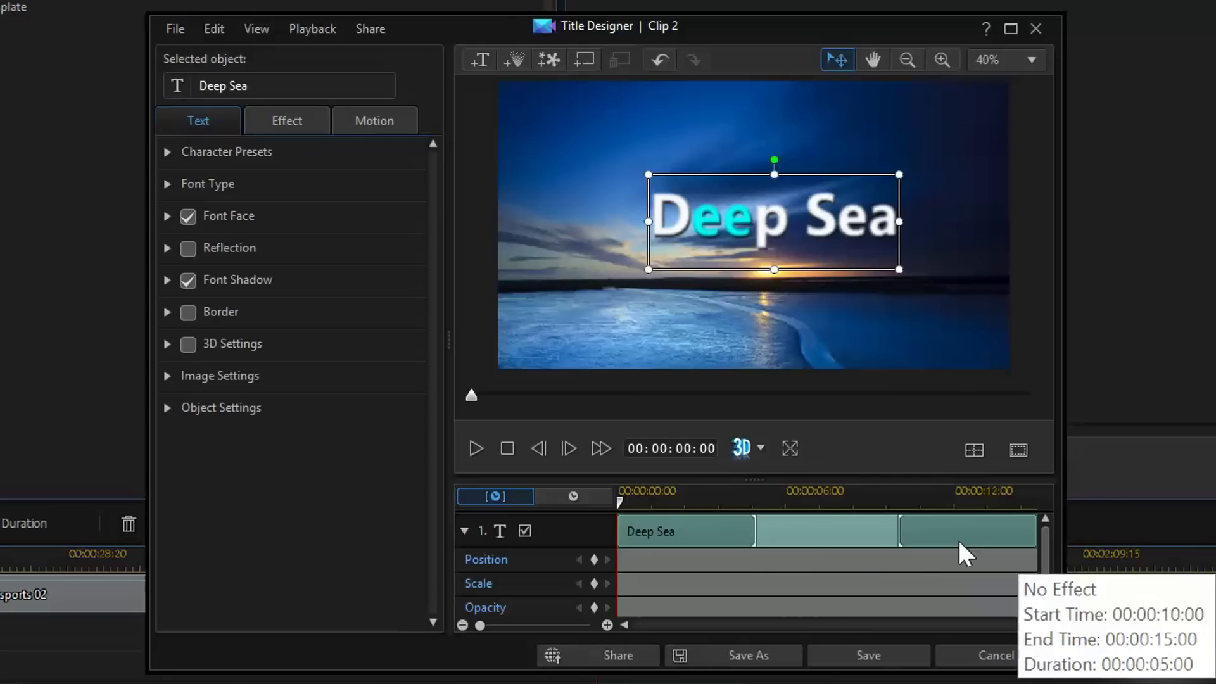
{"action": "left_click", "coordinate": [478, 445]}
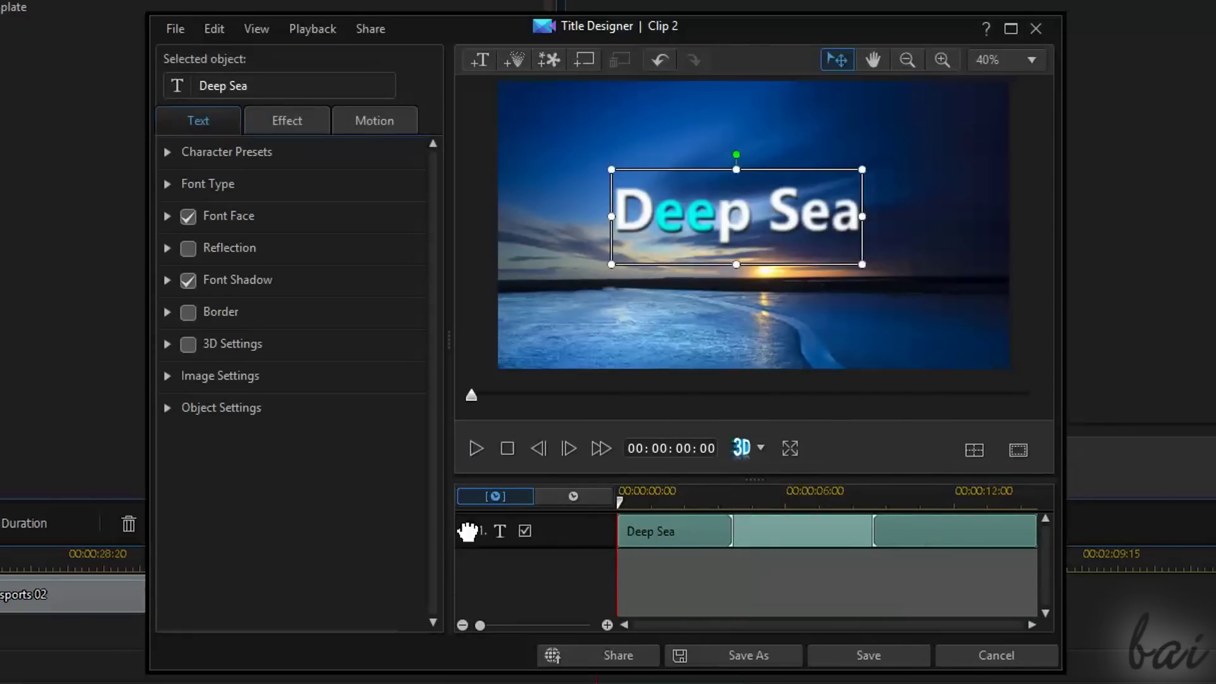
{"action": "left_click", "coordinate": [372, 116]}
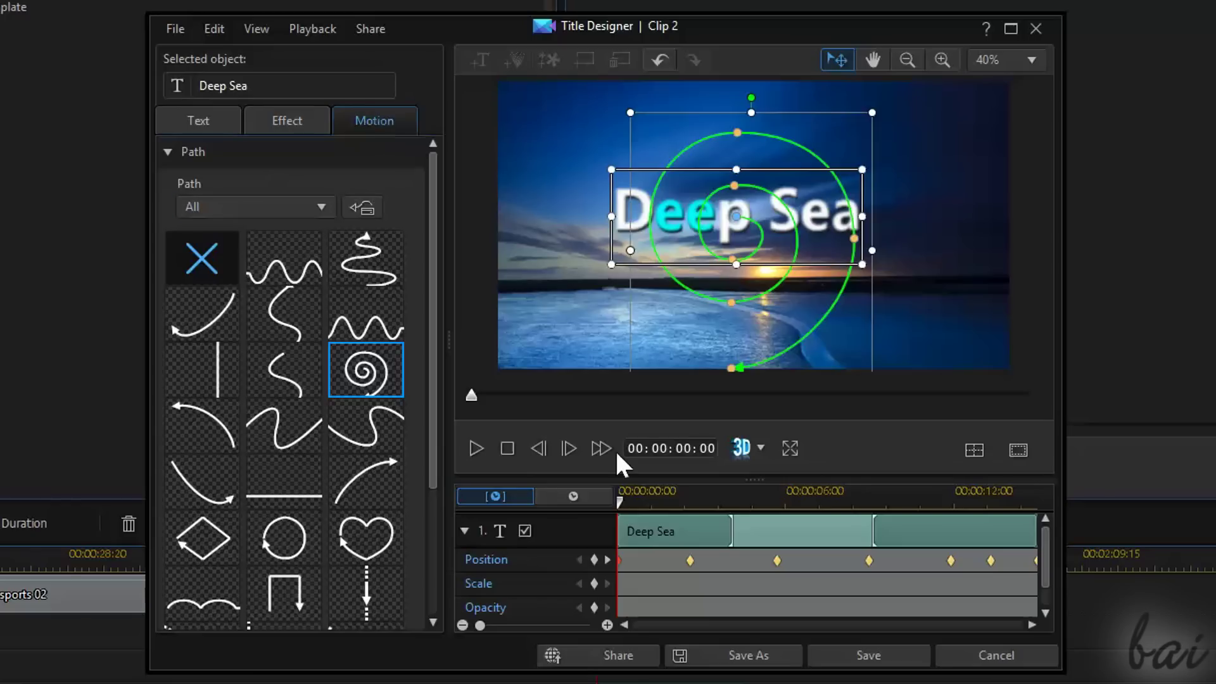
{"action": "left_click", "coordinate": [465, 531]}
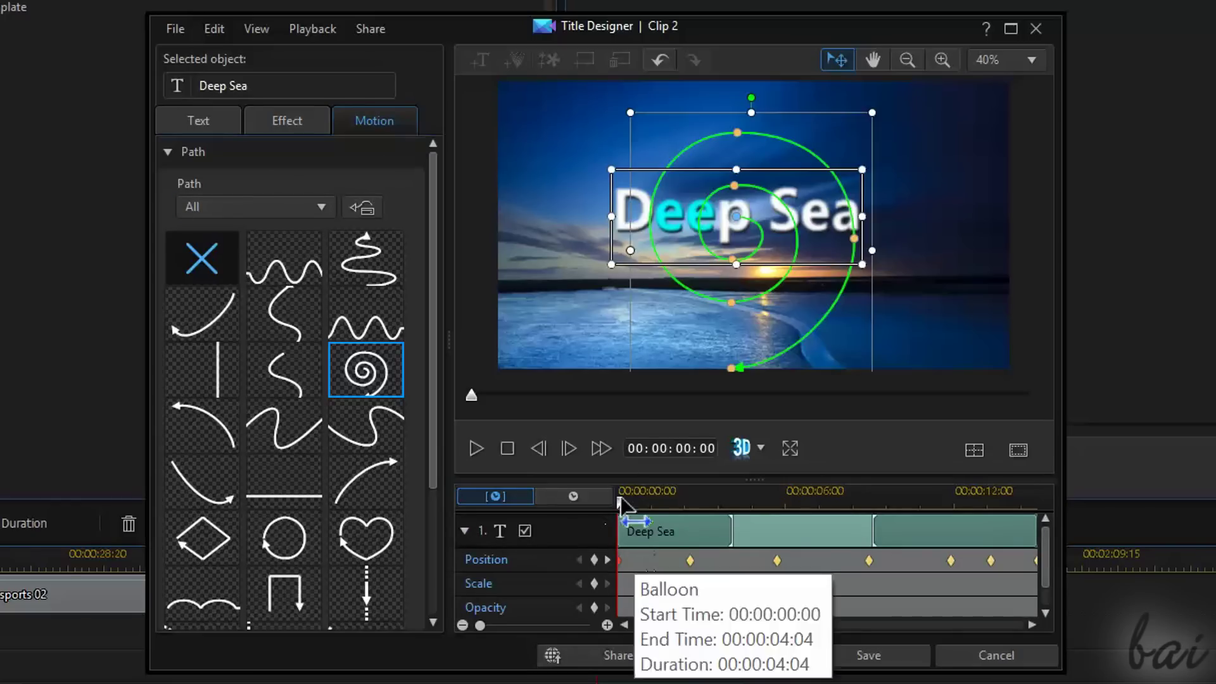
{"action": "mouse_move", "coordinate": [625, 480]}
{"action": "left_mouse_down"}
{"action": "mouse_move", "coordinate": [782, 537]}
{"action": "mouse_move", "coordinate": [968, 565]}
{"action": "mouse_move", "coordinate": [1058, 603]}
{"action": "left_mouse_up"}
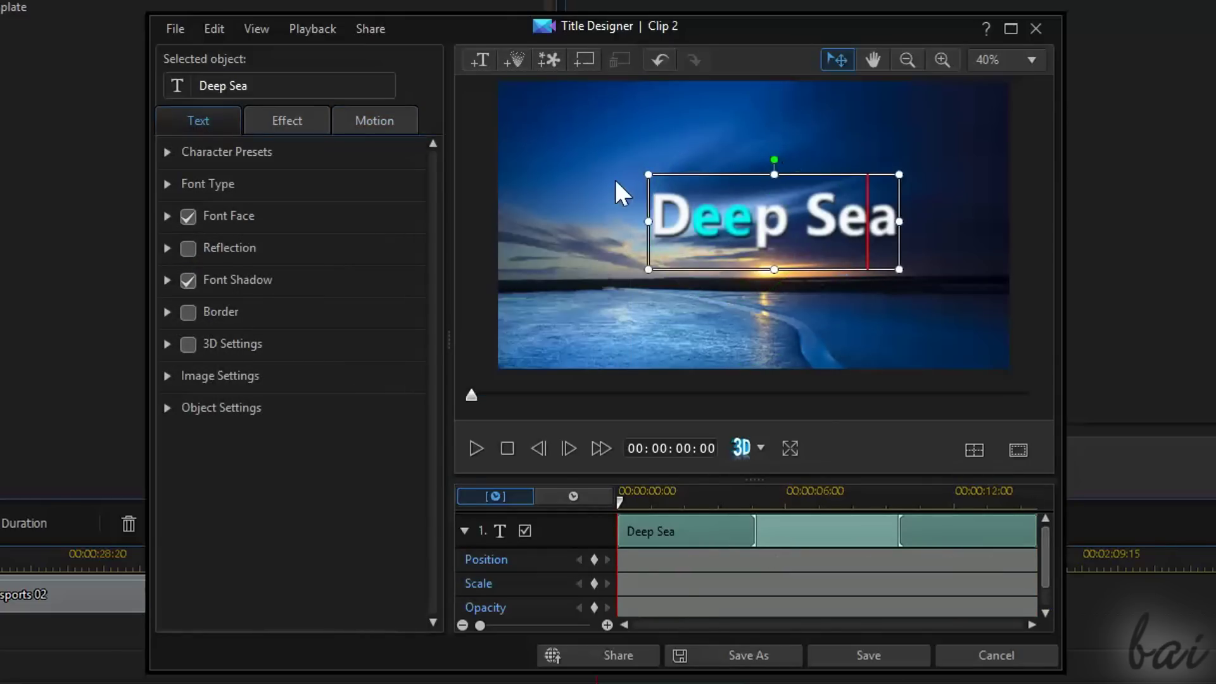
Add new text boxes to the canvas with Insert Text for the 'second text' line.
{"action": "left_click", "coordinate": [615, 183]}
{"action": "left_click", "coordinate": [487, 60]}
{"action": "left_click", "coordinate": [591, 287]}
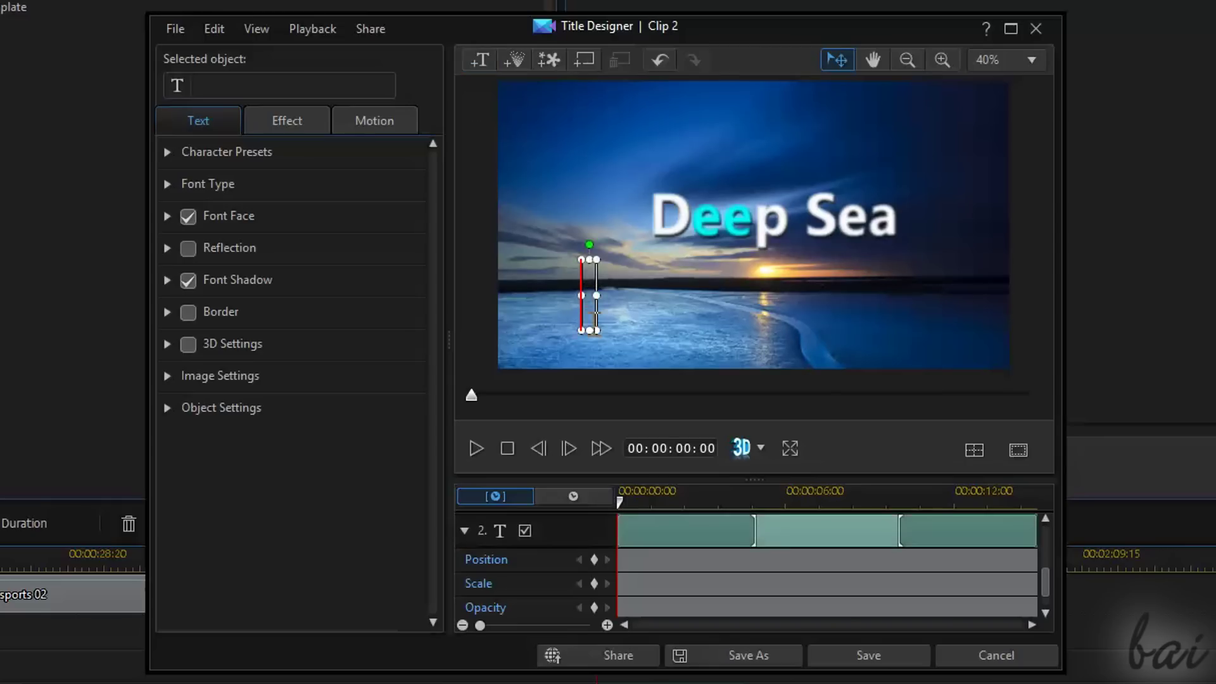
{"action": "type", "text": "second text"}
{"action": "left_click", "coordinate": [608, 256]}
{"action": "left_click", "coordinate": [475, 447]}
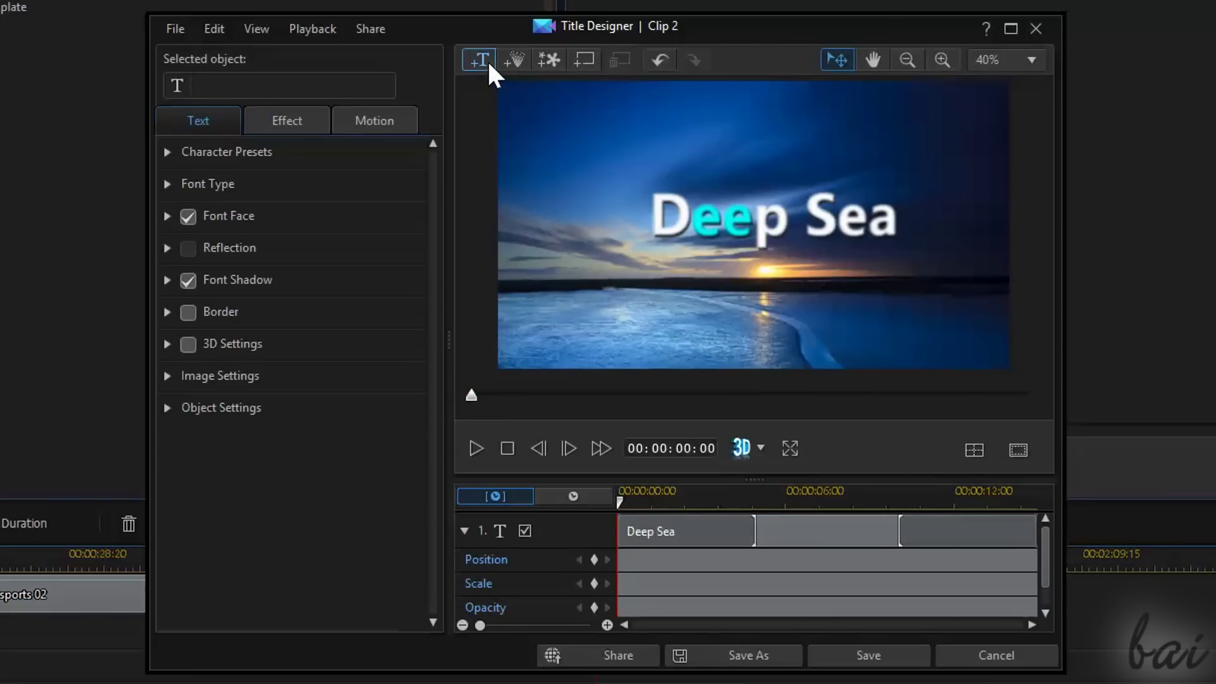
{"action": "left_click", "coordinate": [488, 61]}
{"action": "left_click", "coordinate": [591, 287]}
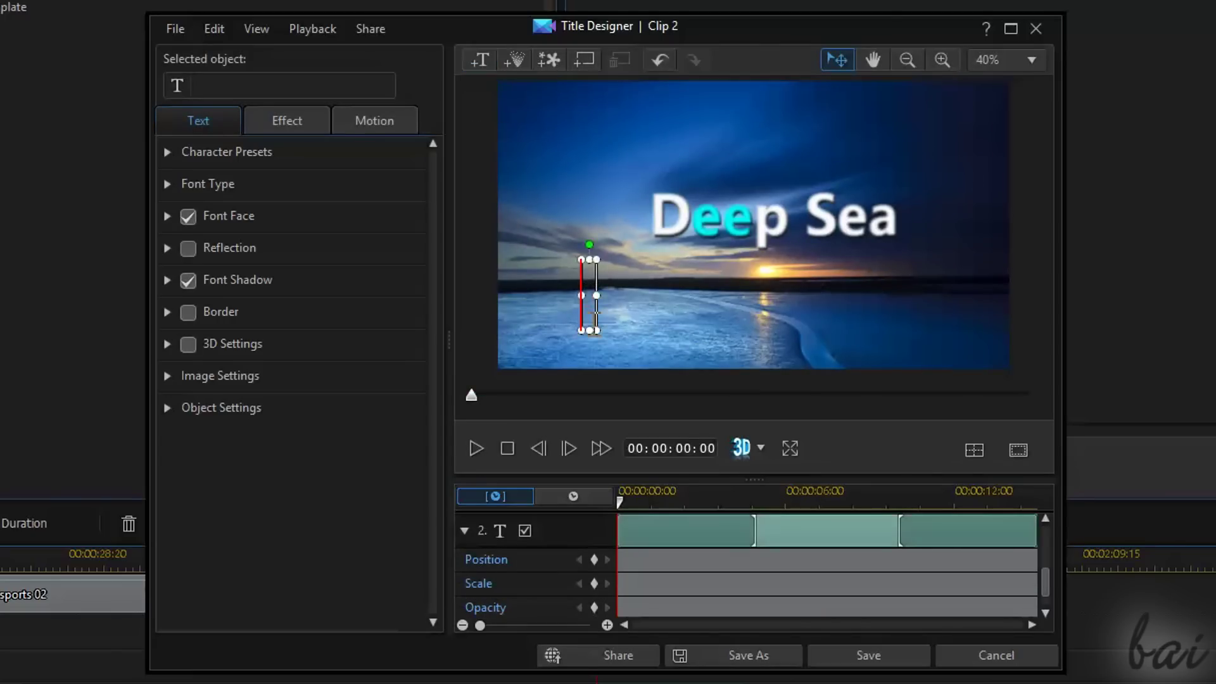
{"action": "type", "text": "econd text"}
Move the second text lower-left and add the Effect-A particle effect to the title.
{"action": "left_click_drag", "start_coordinate": [618, 258], "coordinate": [571, 269]}
{"action": "left_click", "coordinate": [554, 175]}
{"action": "left_click", "coordinate": [522, 65]}
{"action": "left_click", "coordinate": [277, 236]}
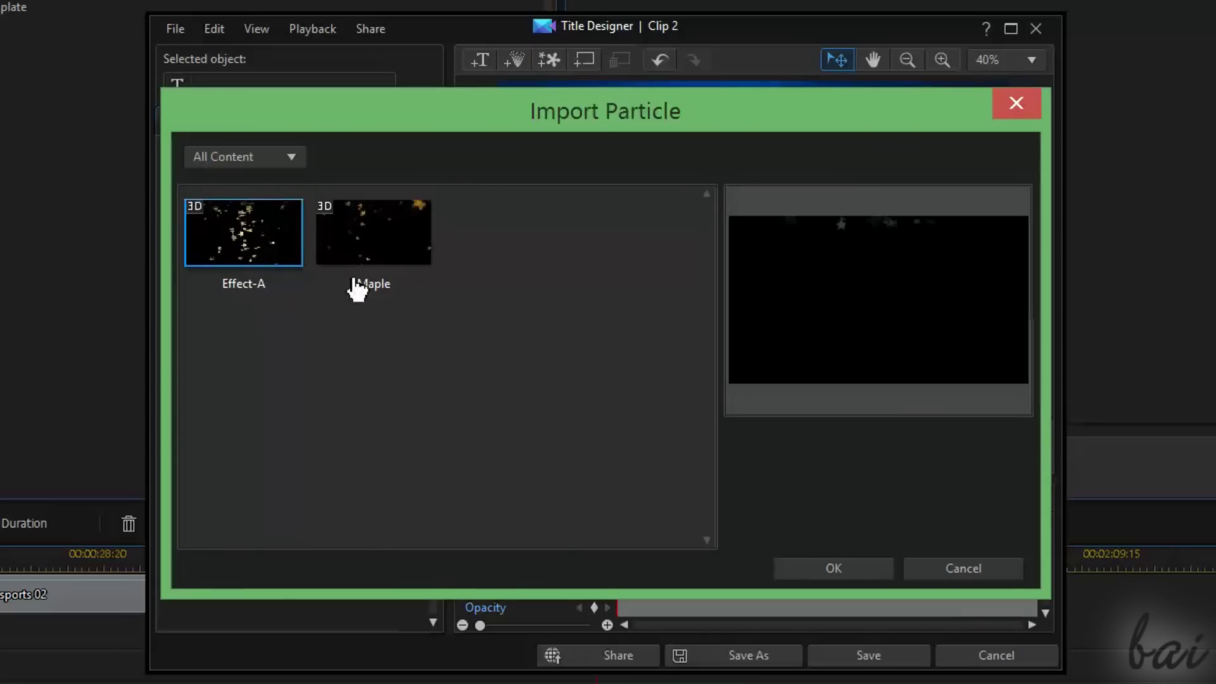
{"action": "left_click", "coordinate": [834, 567]}
Insert Barriera corallina.jpg top-right, enlarge it, and pick a chroma key colour.
{"action": "left_click", "coordinate": [568, 54]}
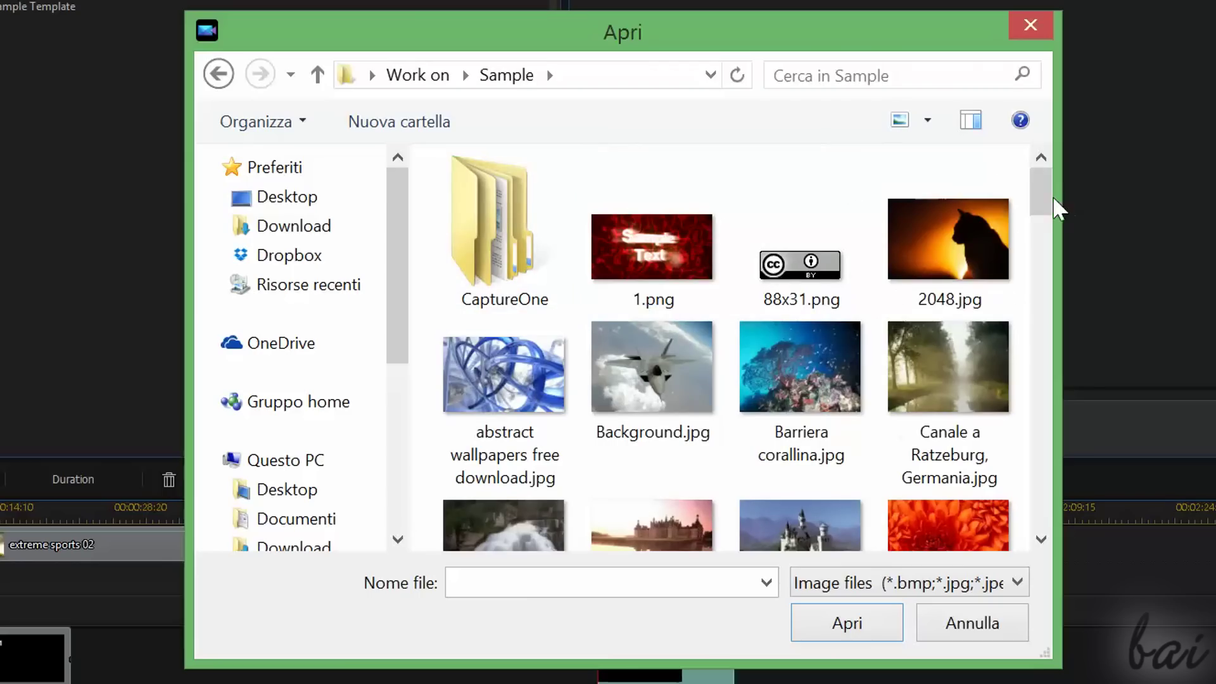
{"action": "scroll", "coordinate": [1040, 196], "scroll_direction": "down", "scroll_amount": 2}
{"action": "left_click", "coordinate": [801, 304]}
{"action": "left_click", "coordinate": [806, 613]}
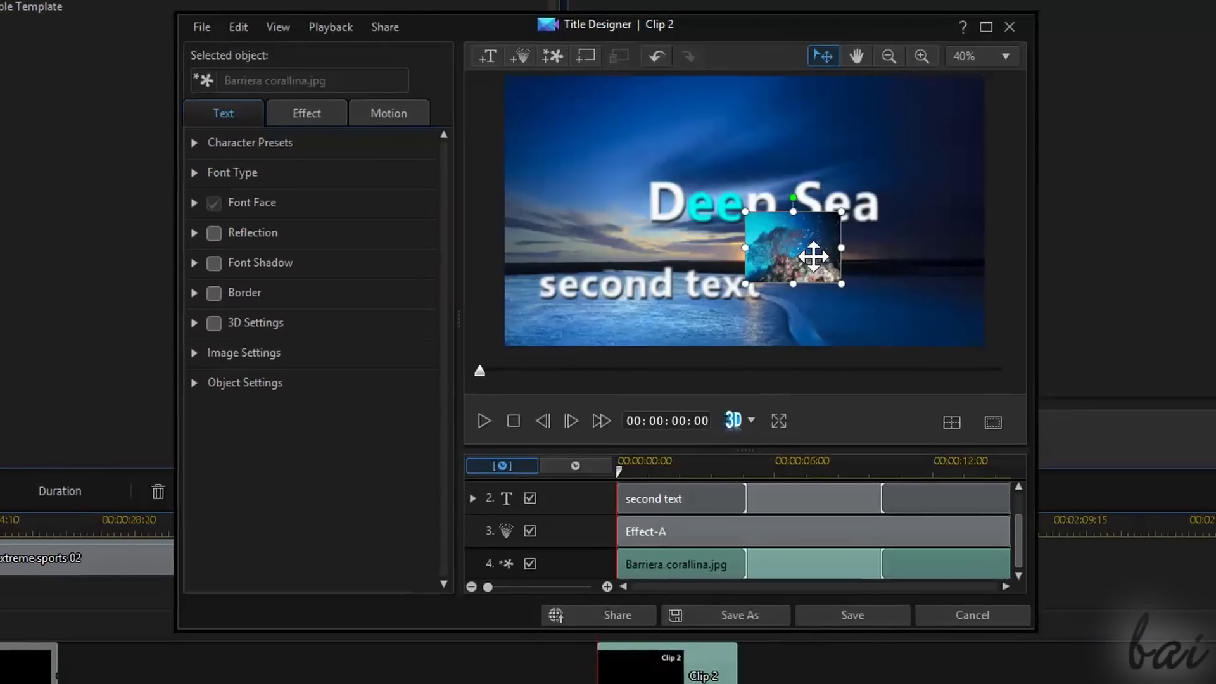
{"action": "left_click_drag", "start_coordinate": [814, 257], "coordinate": [982, 147]}
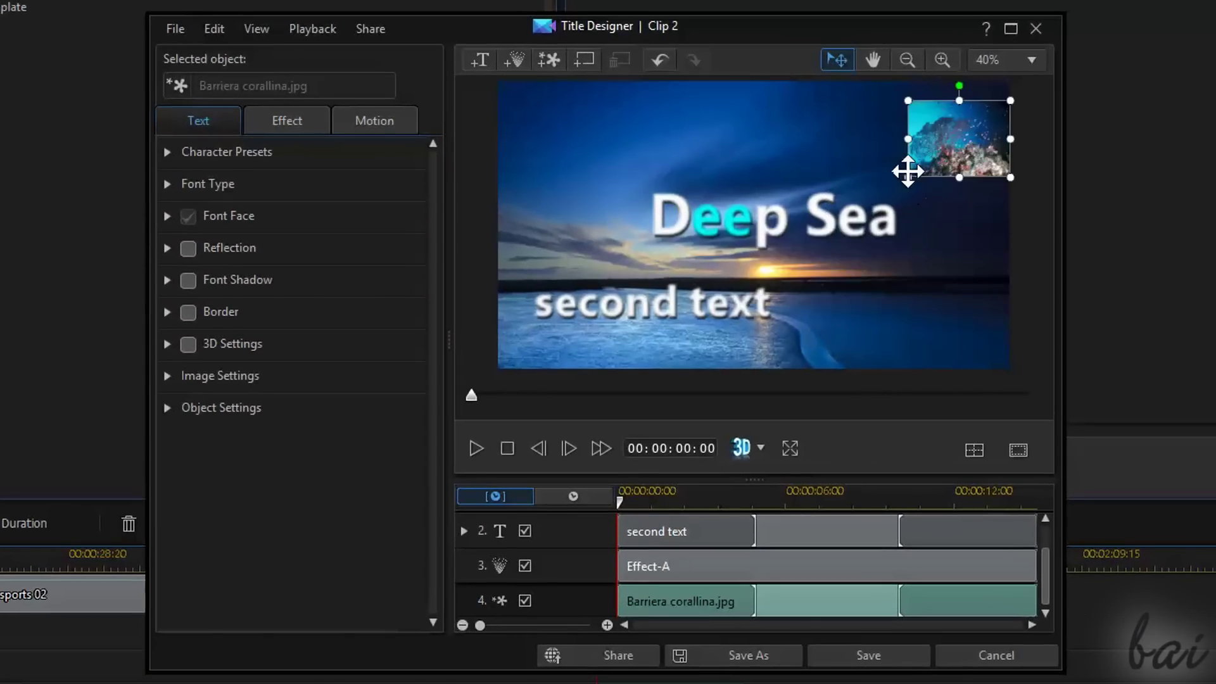
{"action": "left_click_drag", "start_coordinate": [907, 175], "coordinate": [847, 224]}
{"action": "left_click_drag", "start_coordinate": [913, 182], "coordinate": [926, 168]}
{"action": "left_click", "coordinate": [167, 376]}
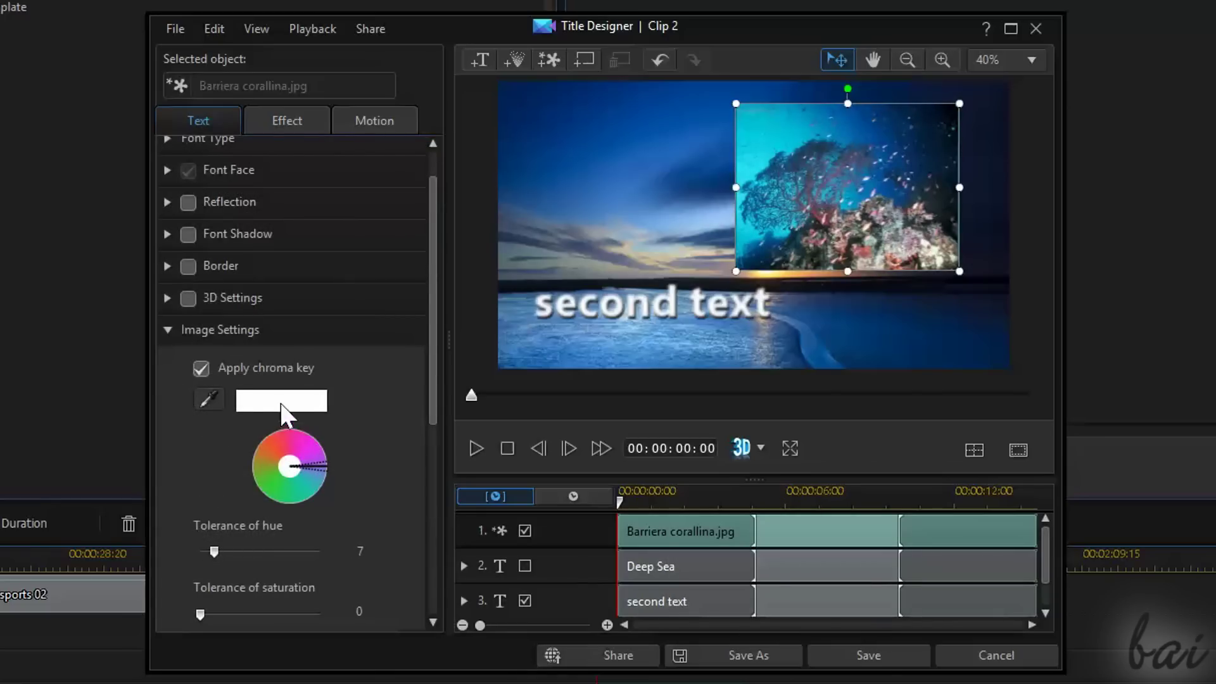
{"action": "left_click", "coordinate": [750, 143]}
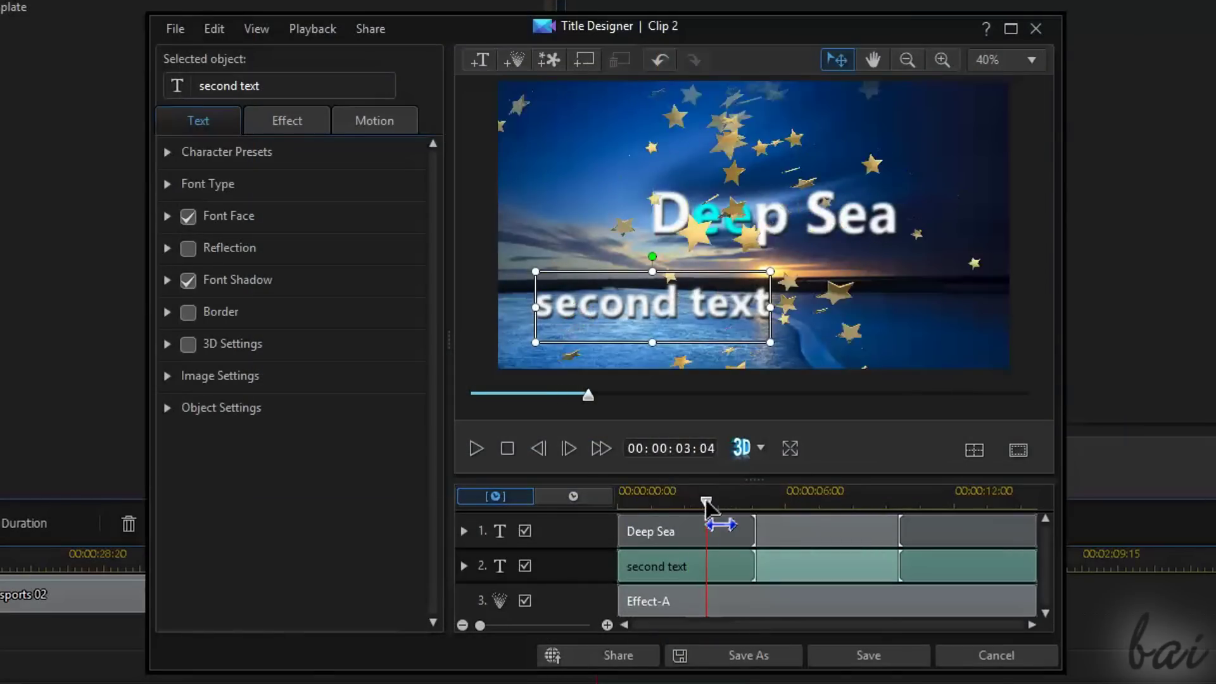
Remove the Effect-A particle layer and the second text layer.
{"action": "left_click_drag", "start_coordinate": [712, 505], "coordinate": [836, 519]}
{"action": "left_click", "coordinate": [572, 522]}
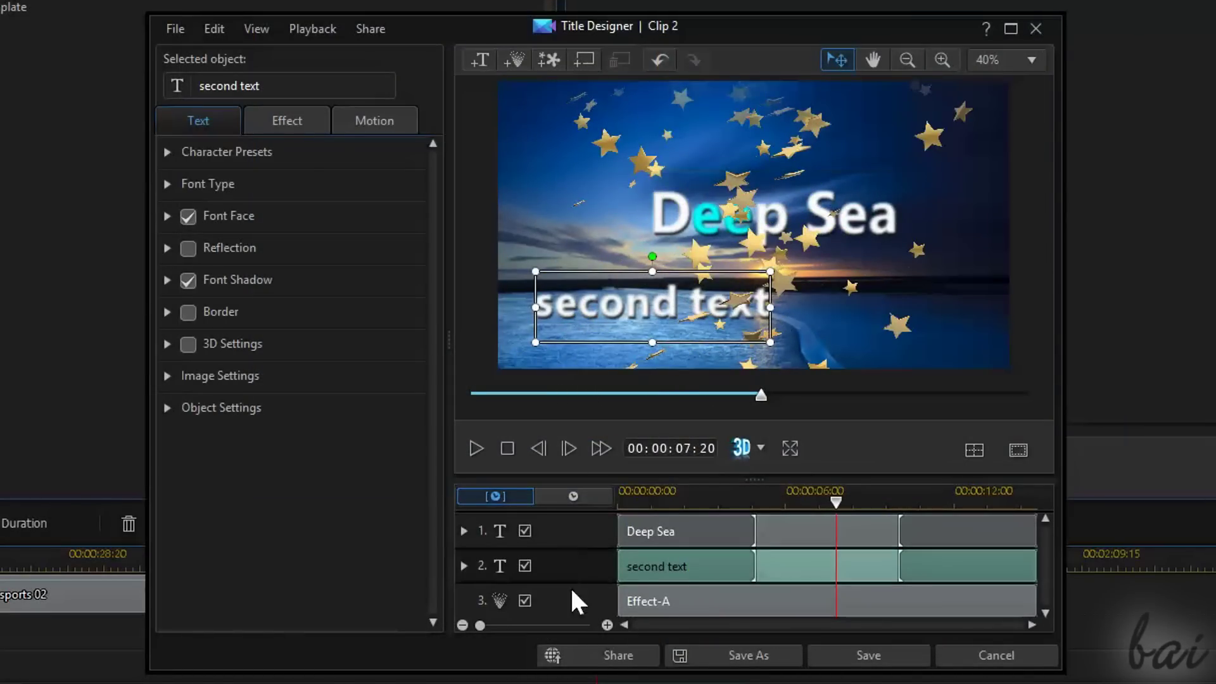
{"action": "left_click", "coordinate": [570, 593]}
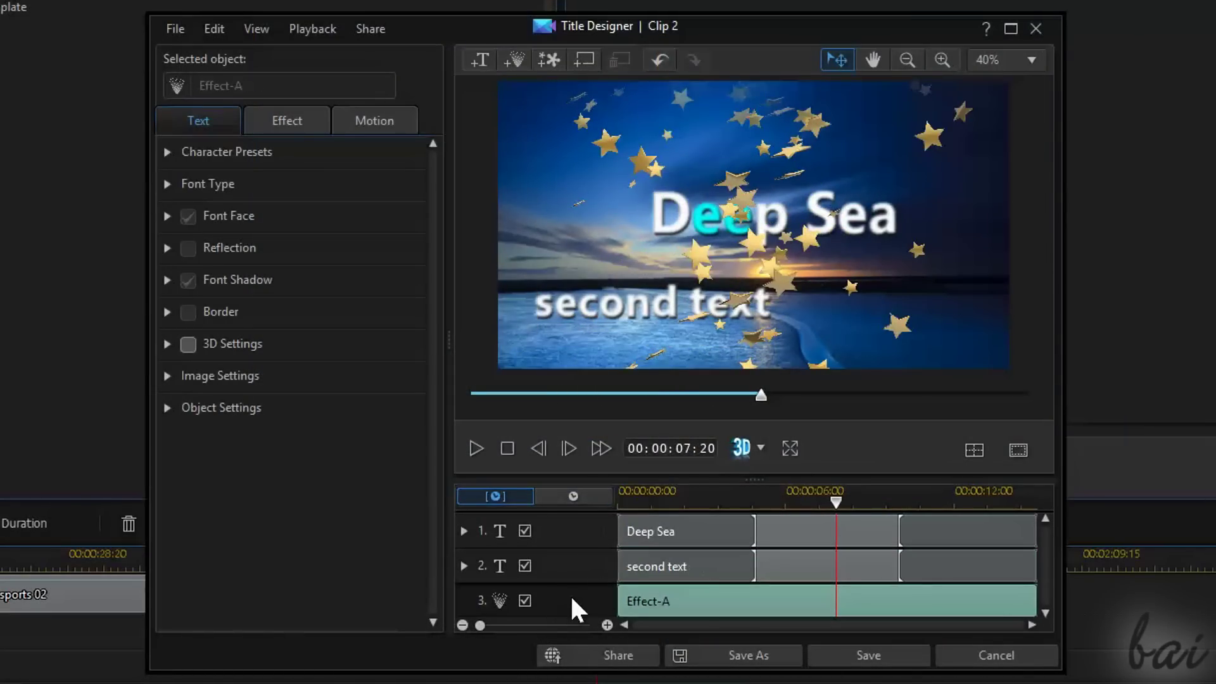
{"action": "right_click", "coordinate": [780, 592]}
{"action": "left_click", "coordinate": [804, 609]}
{"action": "left_click", "coordinate": [802, 562]}
{"action": "right_click", "coordinate": [803, 563]}
{"action": "left_click", "coordinate": [826, 575]}
Undo the removals, move Effect-A lower in the layer order, and play back the title.
{"action": "key", "text": "ctrl+z"}
{"action": "key", "text": "ctrl+z"}
{"action": "left_click", "coordinate": [476, 448]}
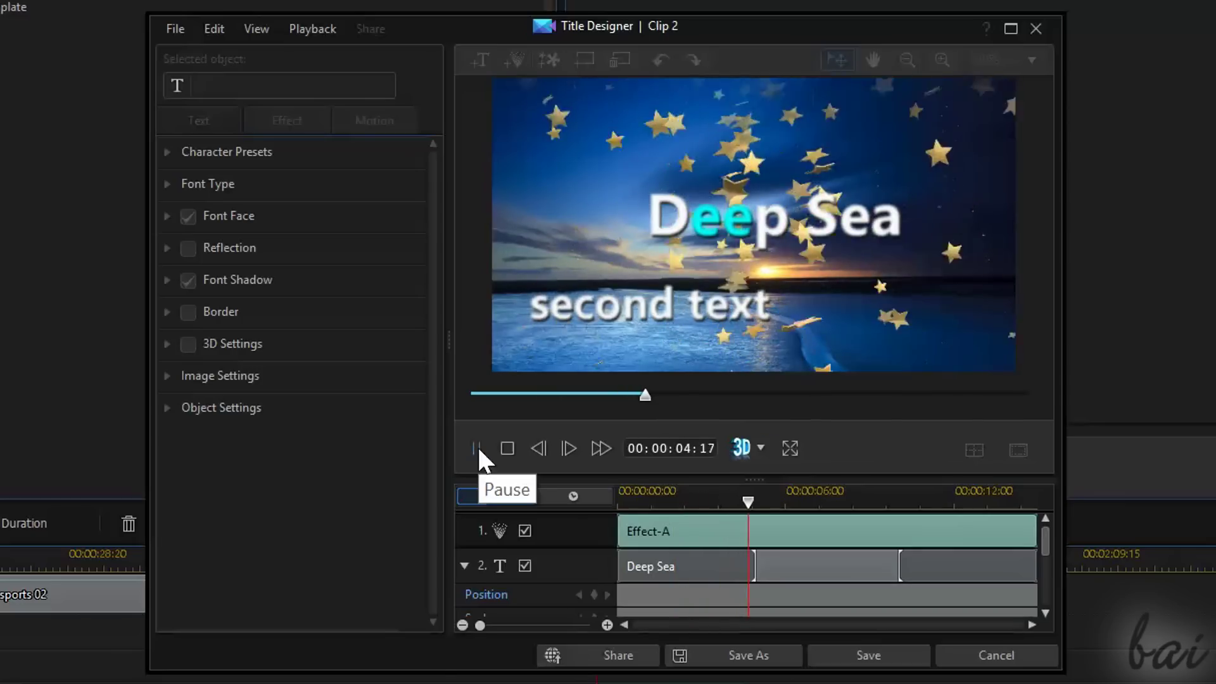
{"action": "left_click", "coordinate": [477, 446]}
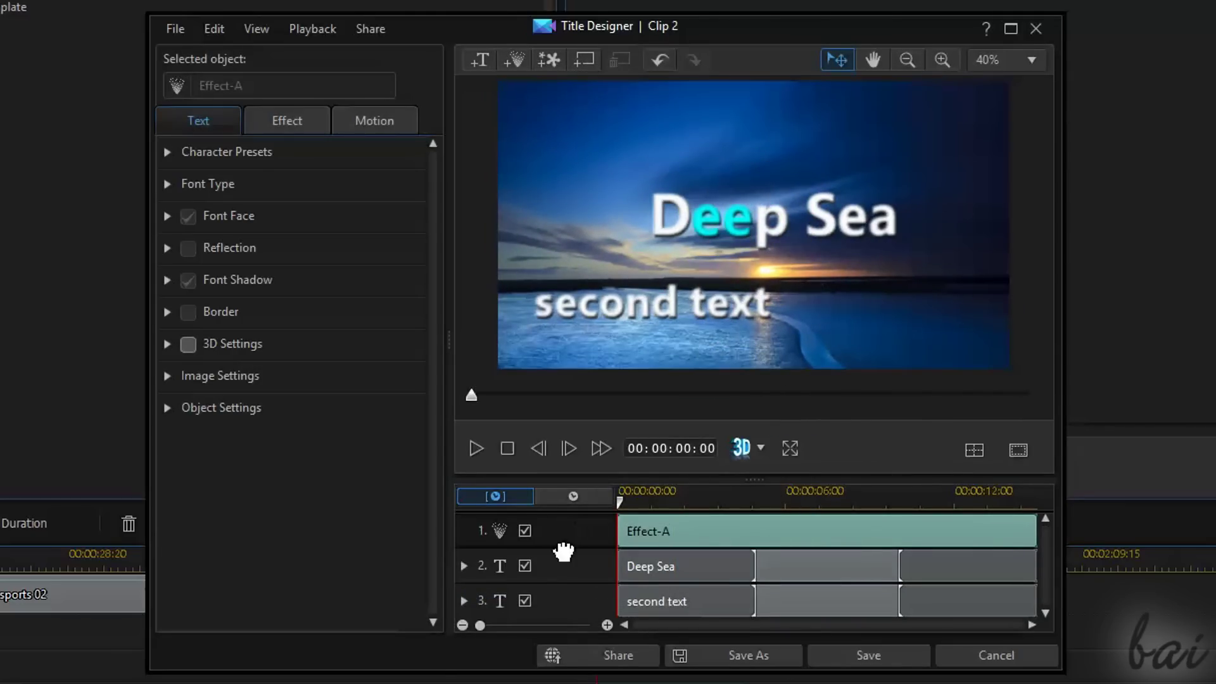
{"action": "left_click", "coordinate": [558, 606]}
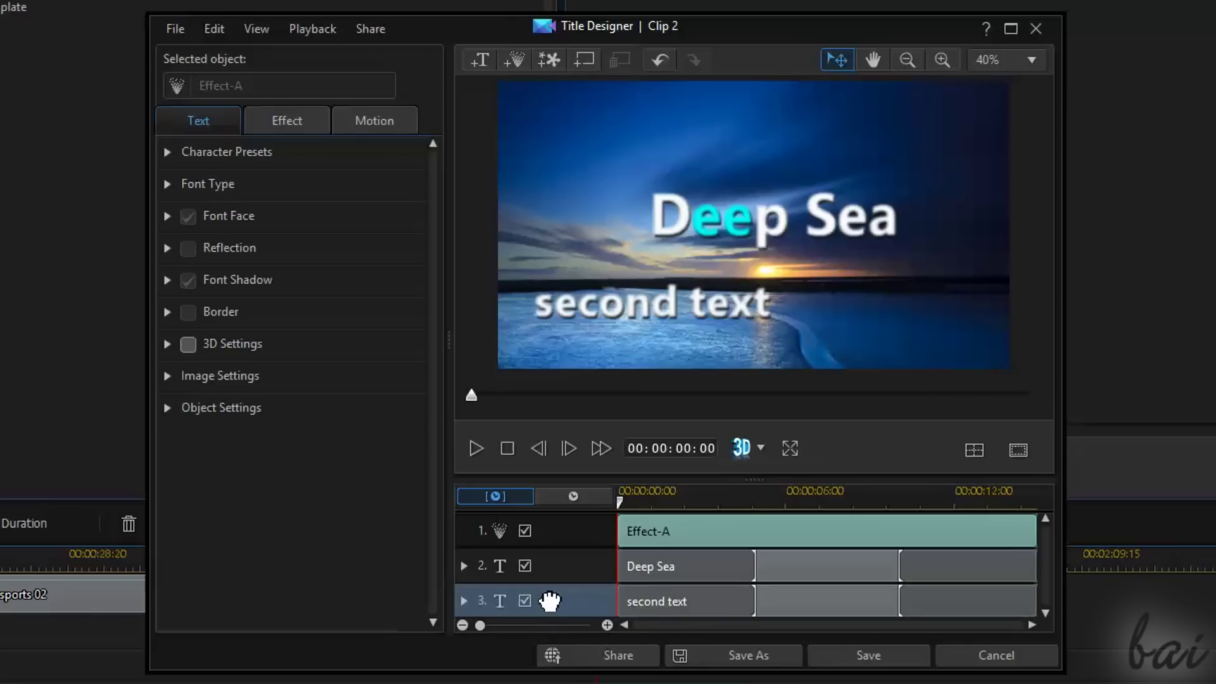
{"action": "left_click_drag", "start_coordinate": [550, 594], "coordinate": [540, 609]}
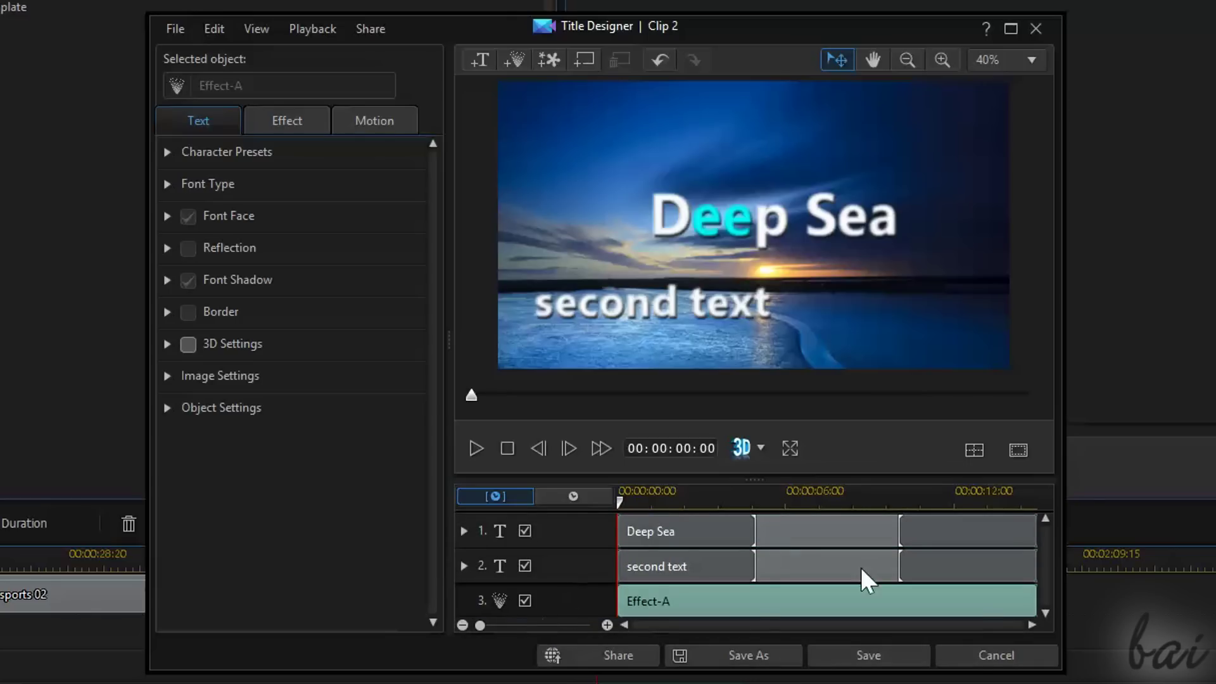
{"action": "key", "text": "space"}
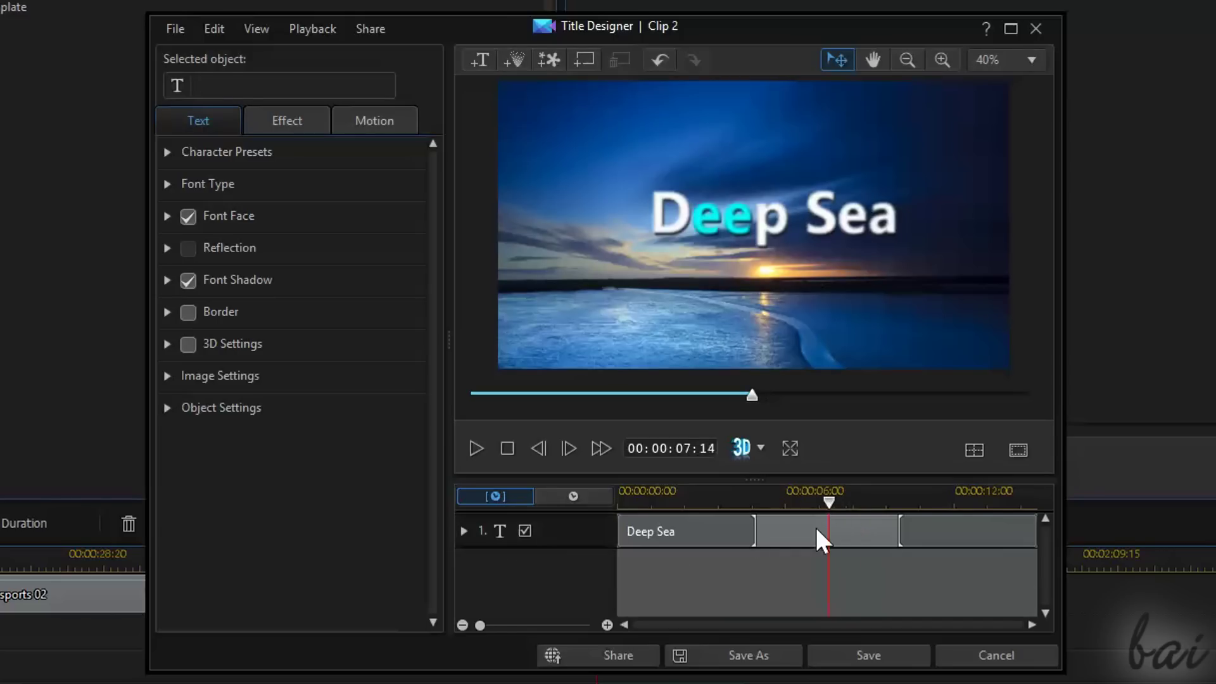
Try Assembly Line, Beam In - Up and Beam In - Down as Deep Sea's starting effect.
{"action": "left_click", "coordinate": [821, 525]}
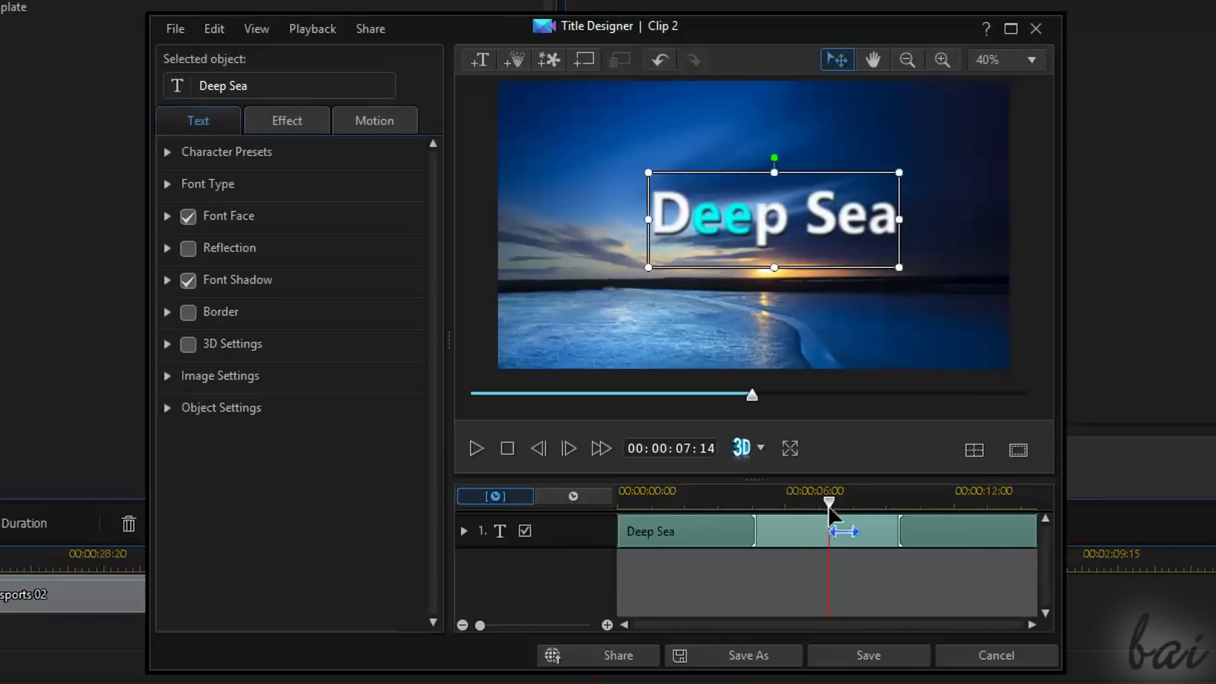
{"action": "mouse_move", "coordinate": [829, 513]}
{"action": "left_mouse_down"}
{"action": "mouse_move", "coordinate": [798, 529]}
{"action": "mouse_move", "coordinate": [923, 560]}
{"action": "mouse_move", "coordinate": [549, 564]}
{"action": "left_mouse_up"}
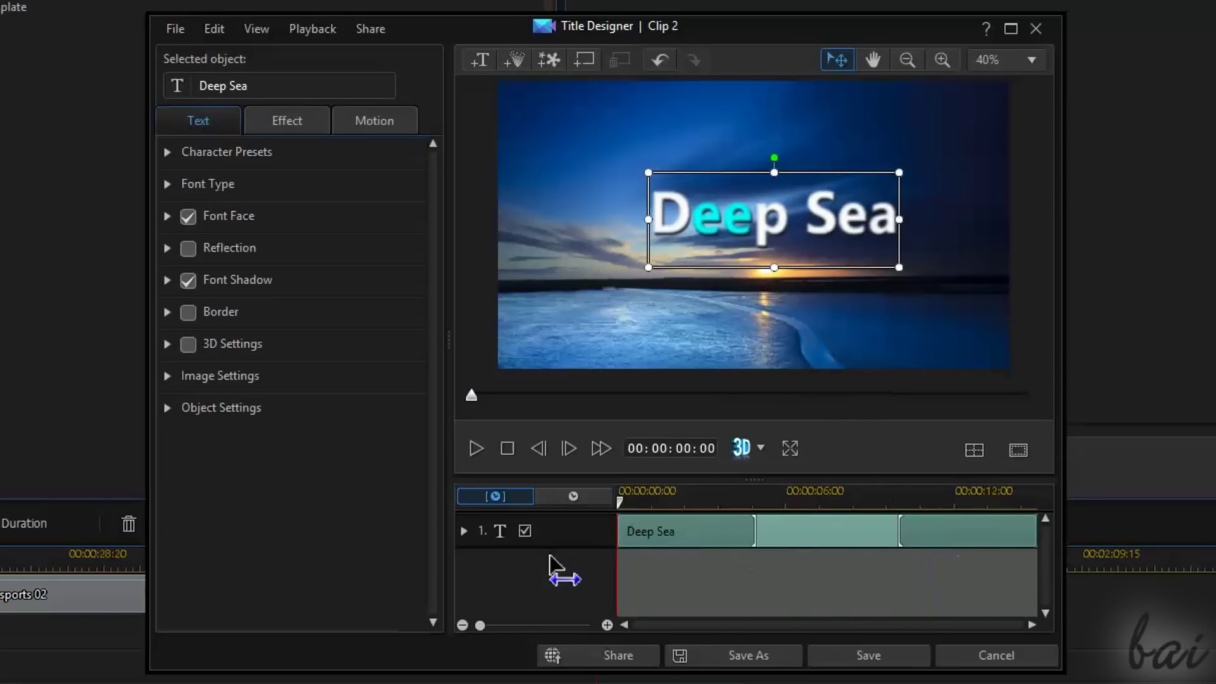
{"action": "left_click", "coordinate": [316, 122]}
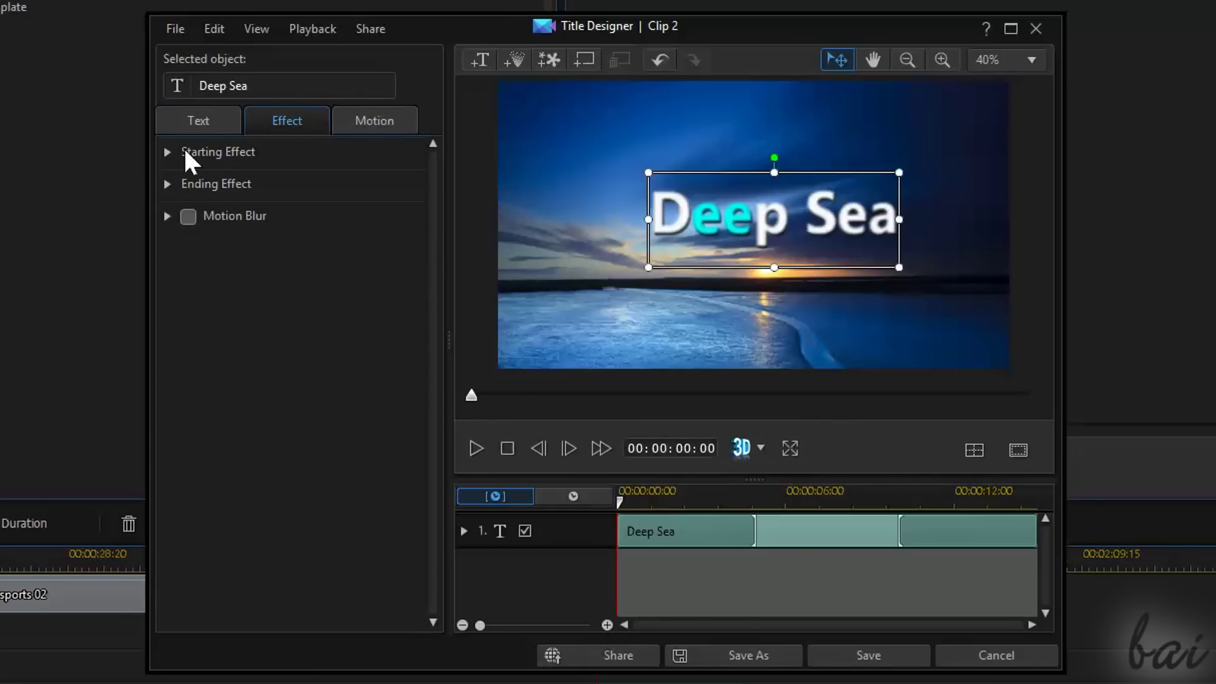
{"action": "left_click", "coordinate": [168, 154]}
{"action": "left_click", "coordinate": [333, 352]}
{"action": "left_click", "coordinate": [356, 534]}
{"action": "left_click", "coordinate": [230, 528]}
Preview the Dissolve - Up and Double Vision Vertical ending effects.
{"action": "left_click", "coordinate": [169, 152]}
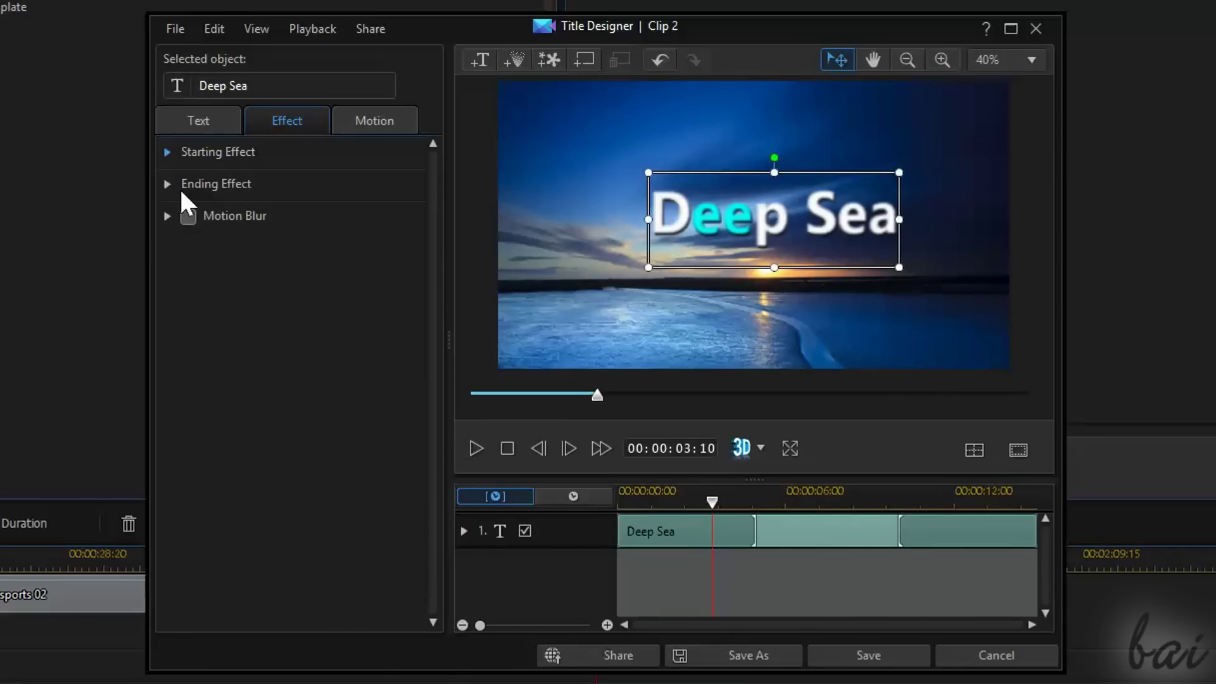
{"action": "left_click", "coordinate": [168, 187]}
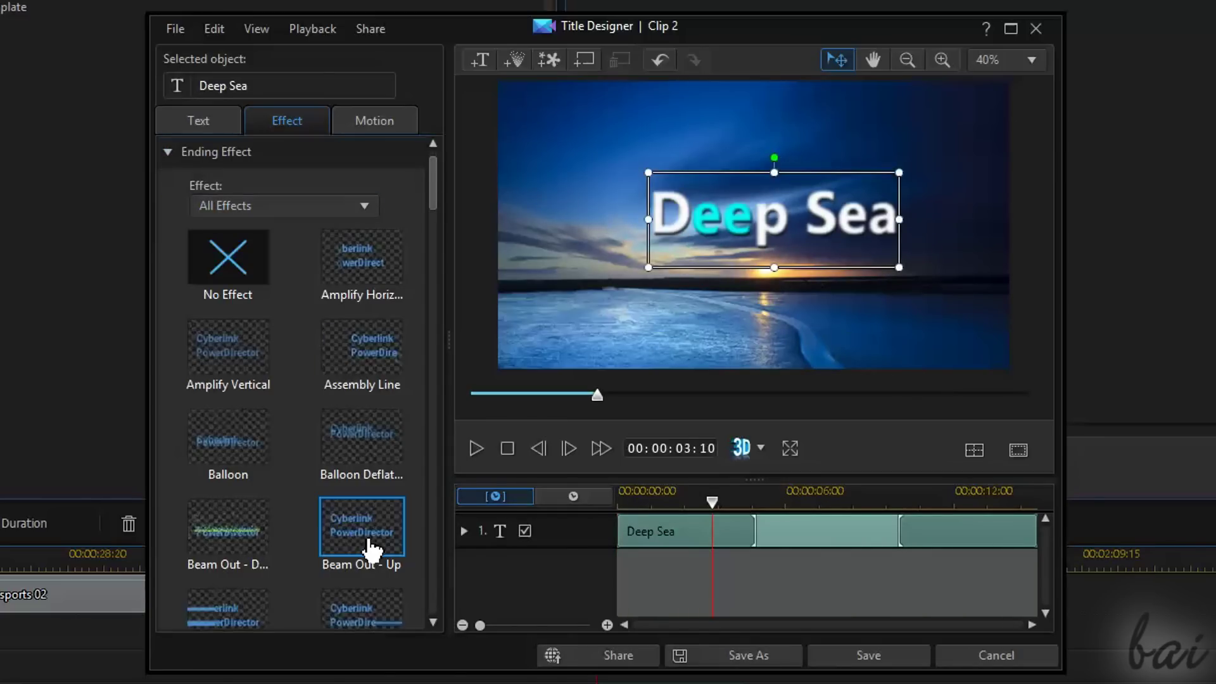
{"action": "scroll", "coordinate": [367, 535], "scroll_direction": "down", "scroll_amount": 1}
{"action": "scroll", "coordinate": [360, 556], "scroll_direction": "down", "scroll_amount": 1}
{"action": "scroll", "coordinate": [371, 518], "scroll_direction": "down", "scroll_amount": 2}
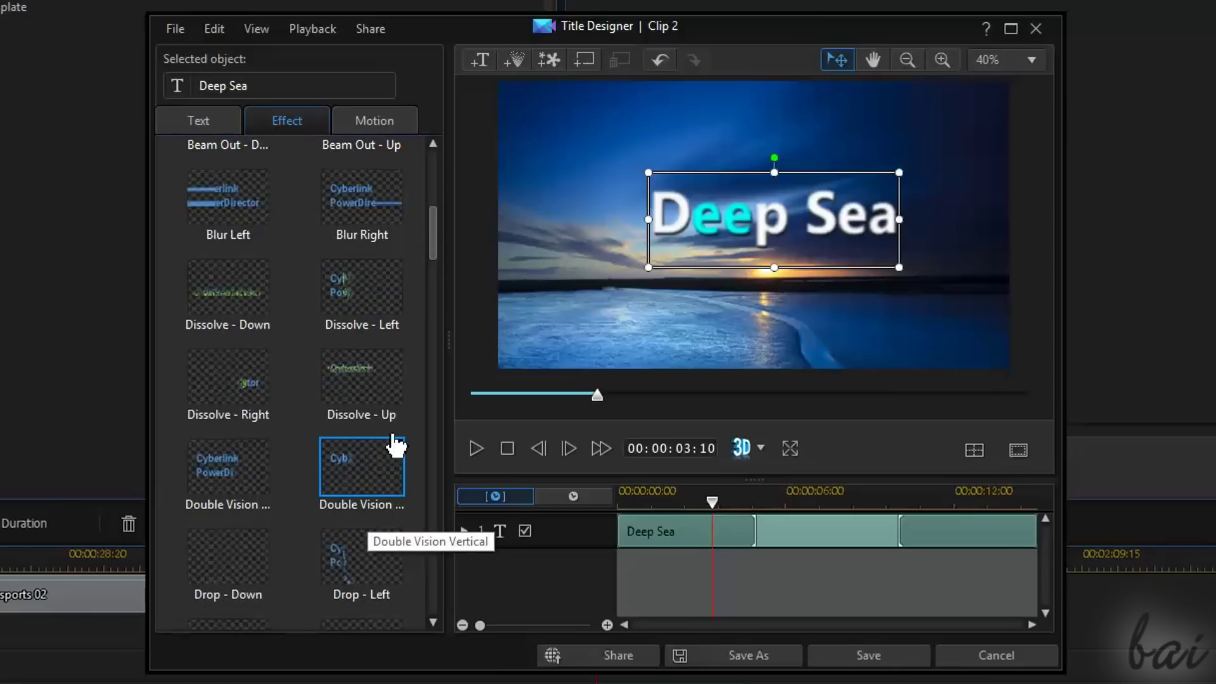
{"action": "left_click", "coordinate": [367, 380]}
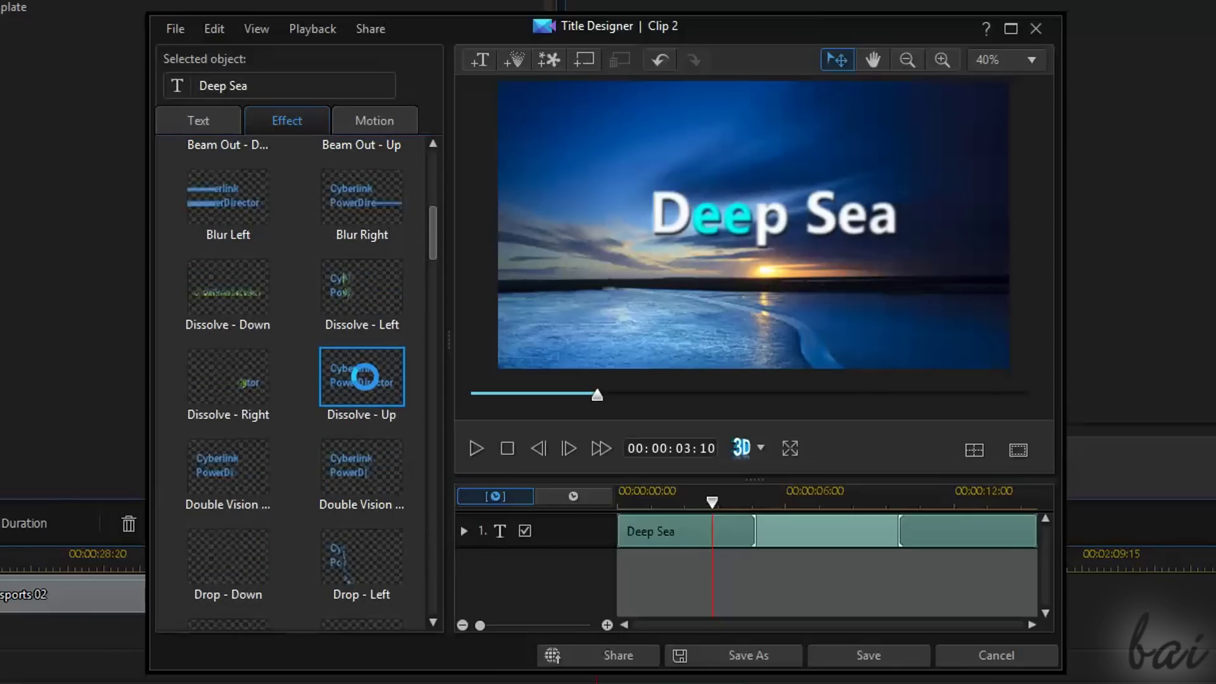
{"action": "left_click", "coordinate": [333, 490]}
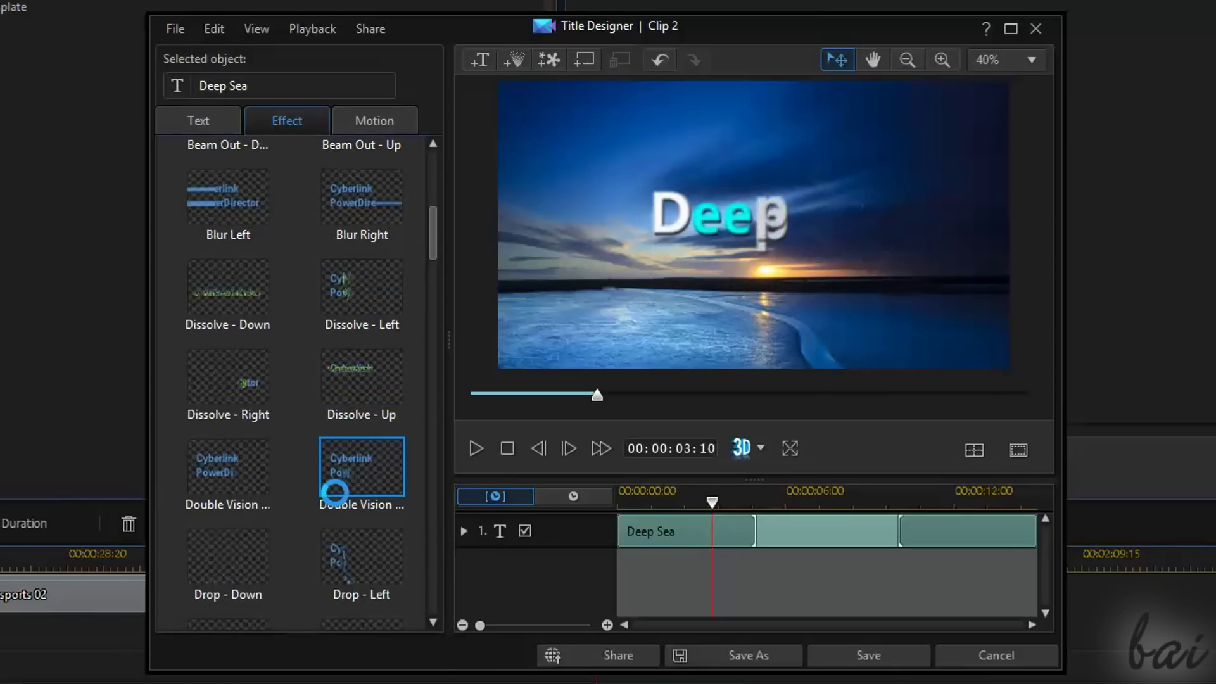
Apply Dissolve - Up, move its start to about 8 seconds, and play it back.
{"action": "left_click", "coordinate": [350, 373]}
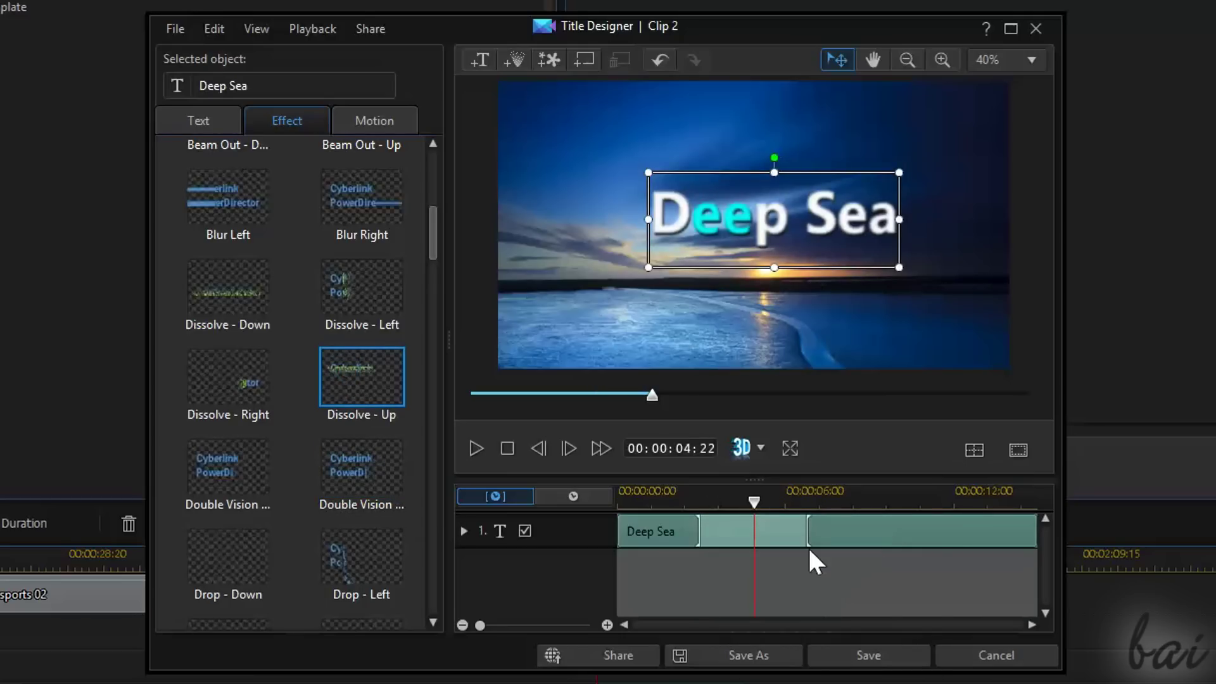
{"action": "left_click", "coordinate": [807, 538]}
{"action": "left_click_drag", "start_coordinate": [806, 537], "coordinate": [1013, 531]}
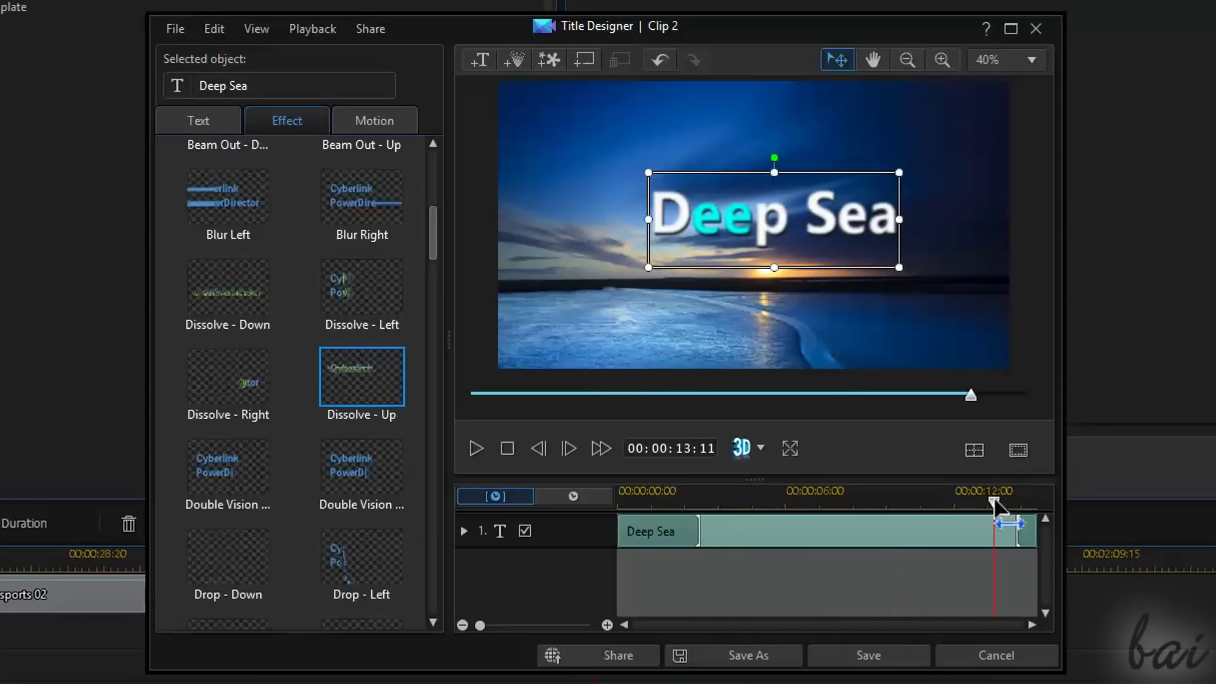
{"action": "left_click", "coordinate": [477, 447]}
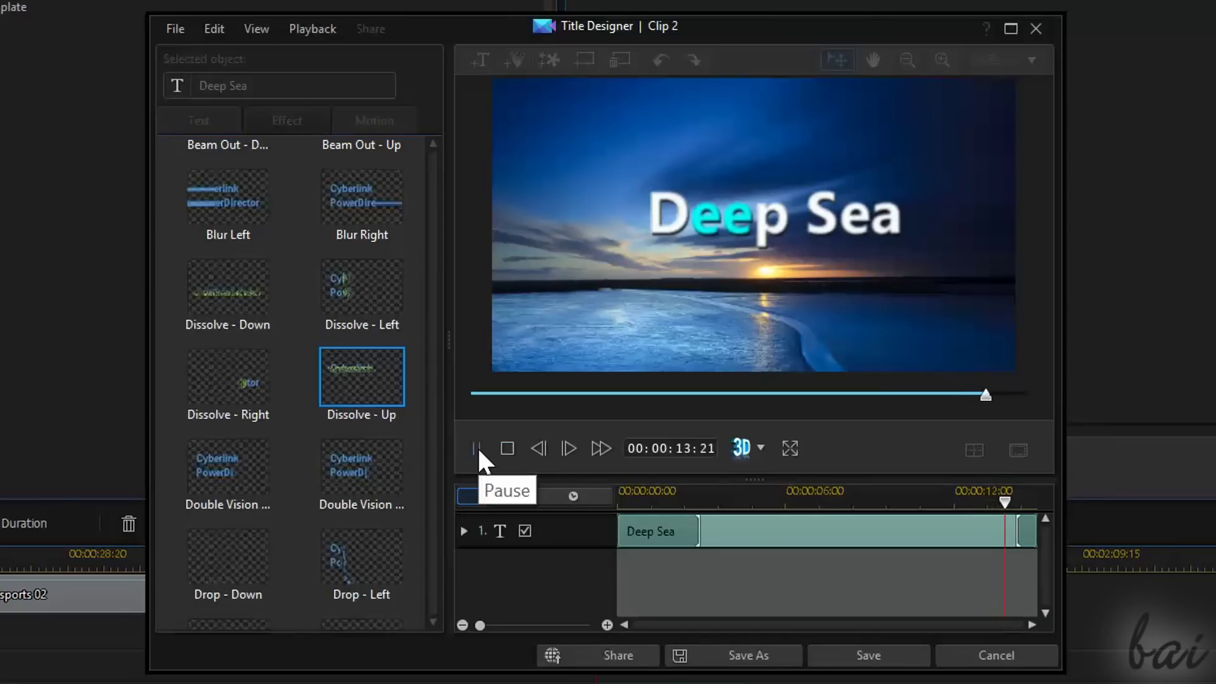
{"action": "left_click", "coordinate": [478, 449]}
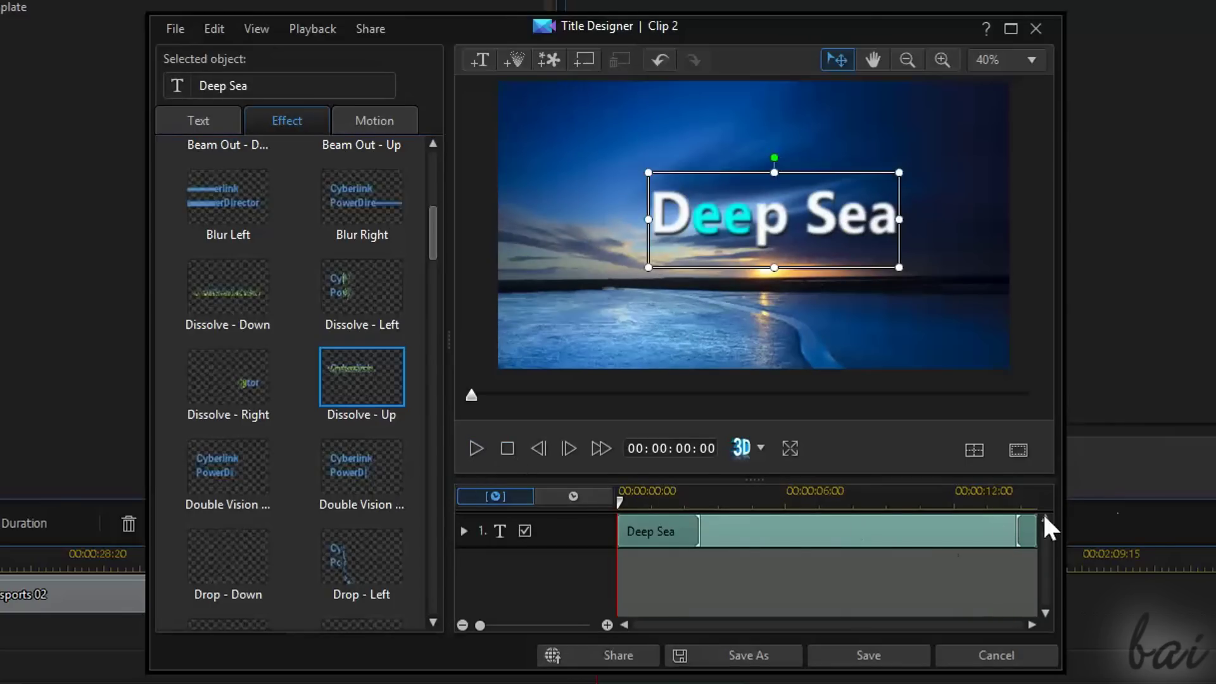
{"action": "left_click_drag", "start_coordinate": [1024, 532], "coordinate": [870, 547]}
{"action": "left_click_drag", "start_coordinate": [875, 501], "coordinate": [848, 504]}
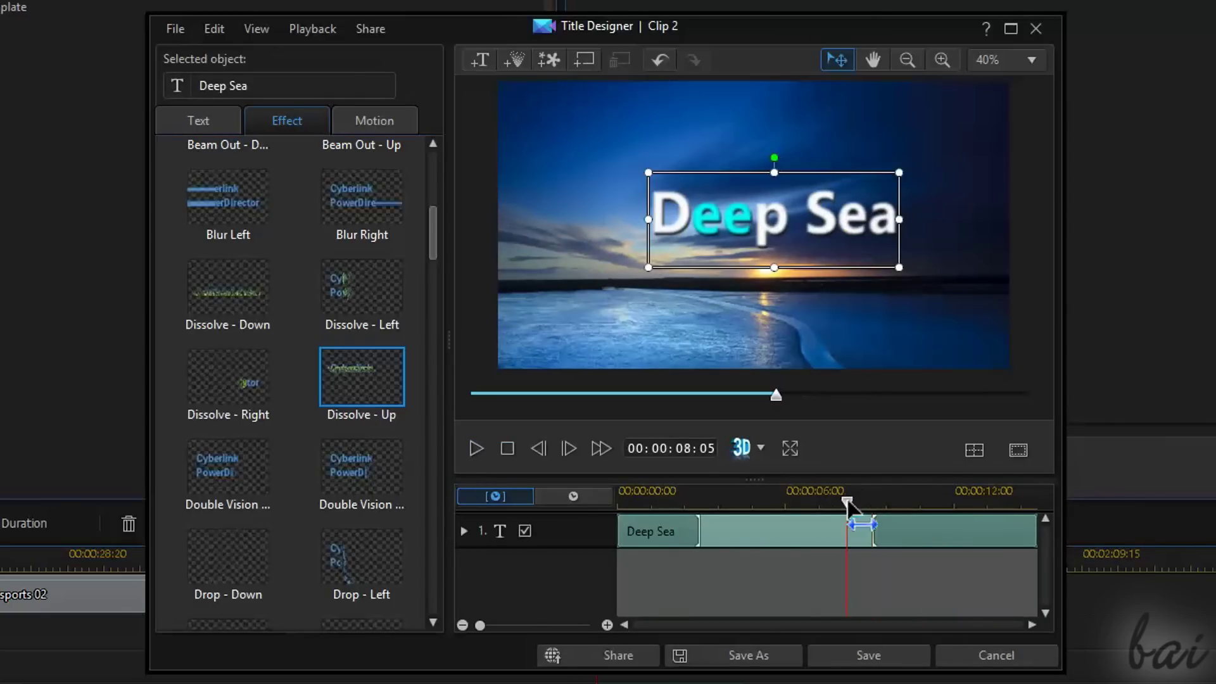
{"action": "left_click", "coordinate": [477, 447]}
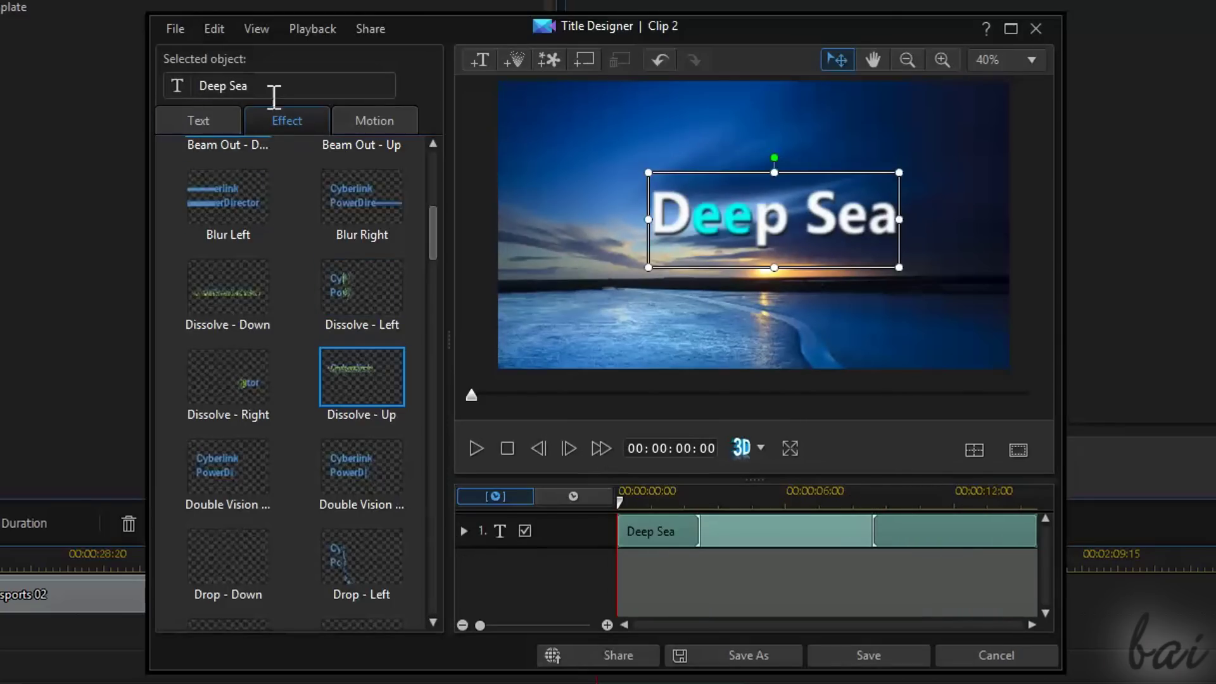
Apply the spiral motion path to Deep Sea and play it back.
{"action": "left_click", "coordinate": [392, 113]}
{"action": "left_click_drag", "start_coordinate": [698, 515], "coordinate": [733, 516]}
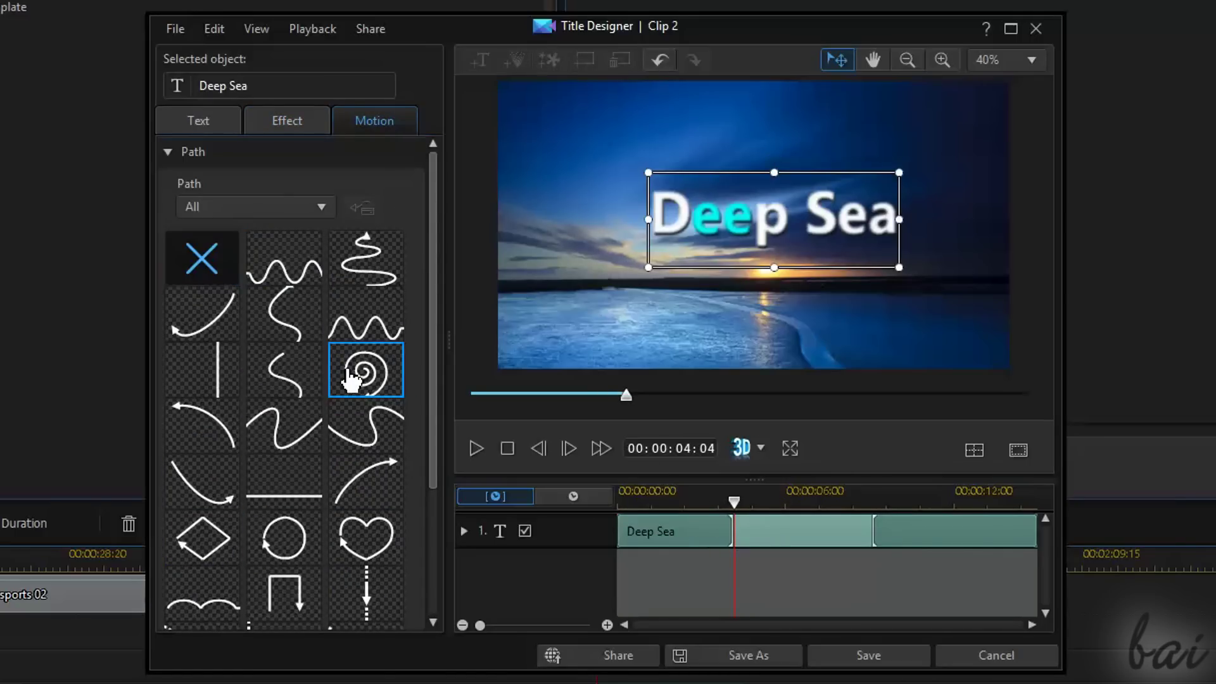
{"action": "left_click", "coordinate": [350, 378]}
{"action": "left_click", "coordinate": [509, 446]}
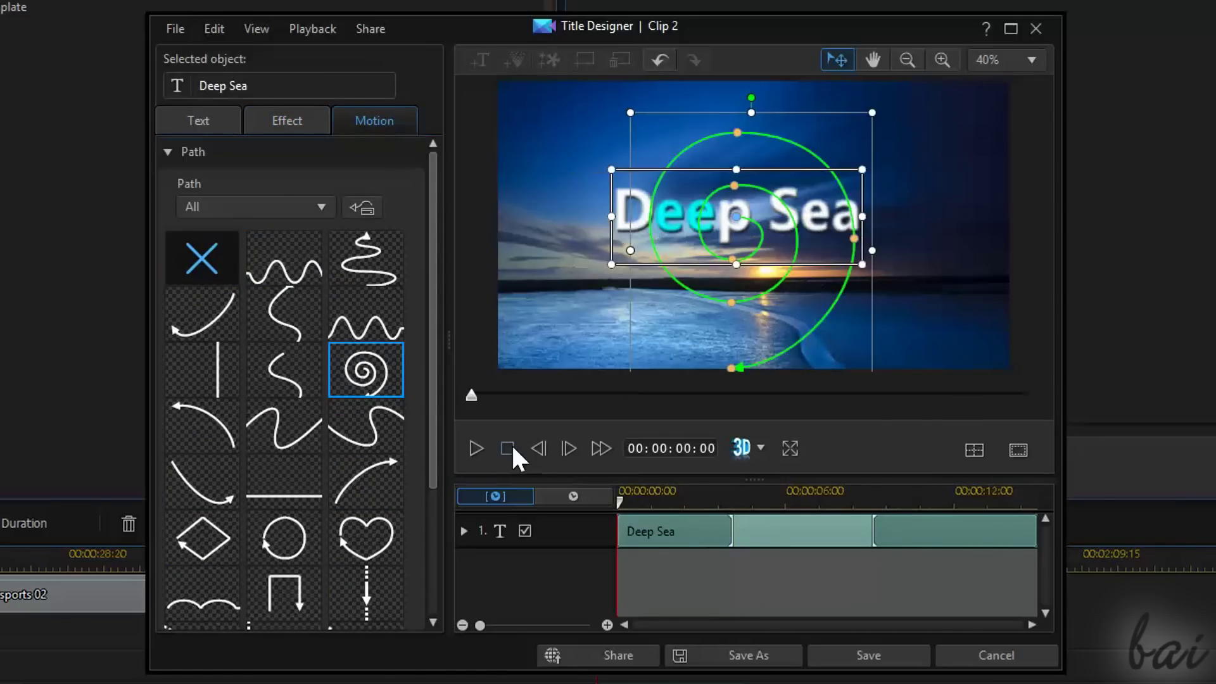
{"action": "left_click", "coordinate": [479, 444]}
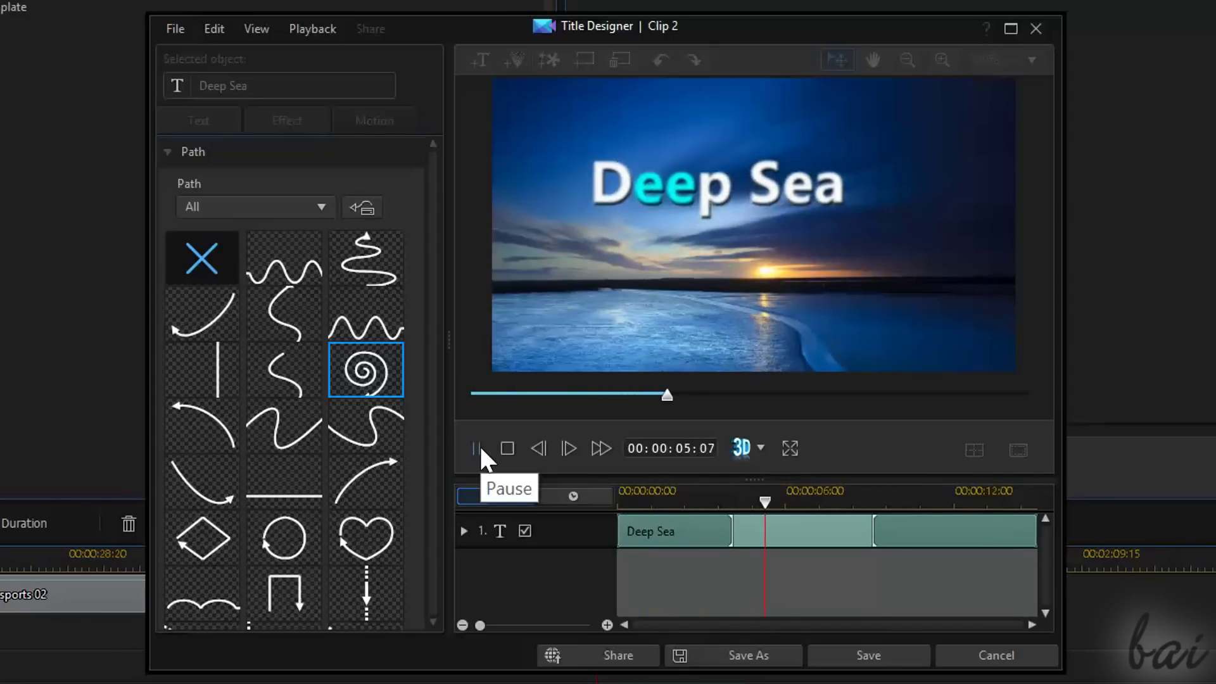
{"action": "left_click", "coordinate": [479, 443]}
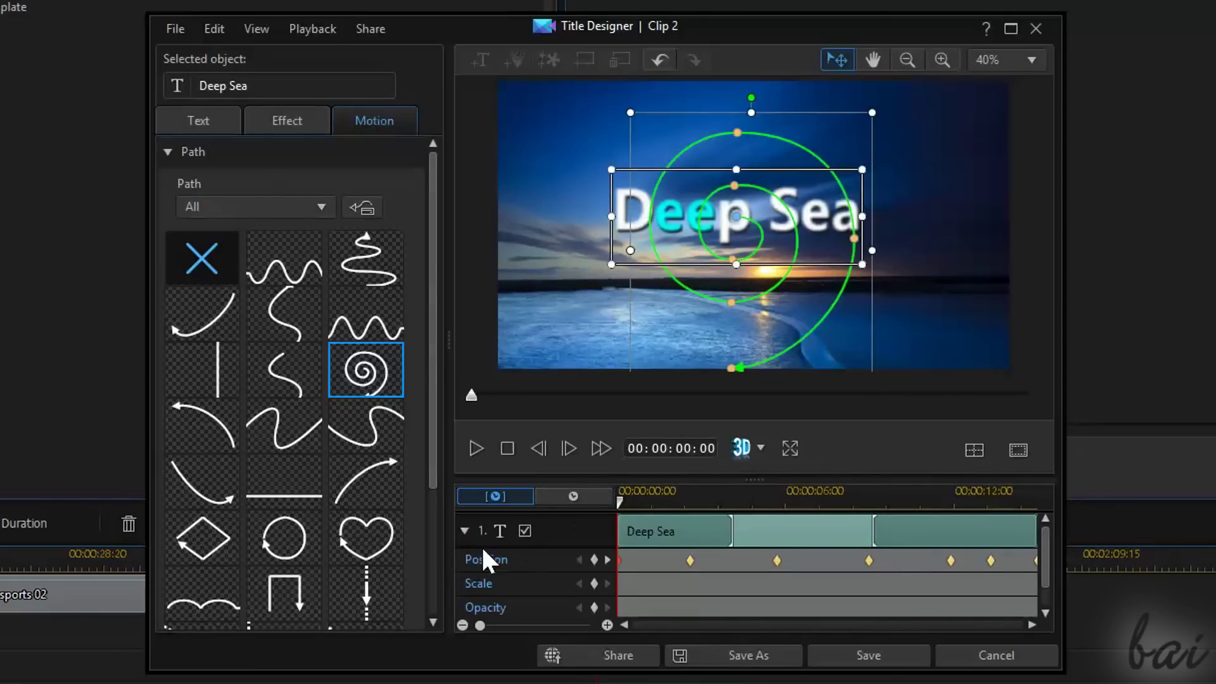
Scrub through the spiral animation in the designer timeline.
{"action": "left_click", "coordinate": [464, 530]}
{"action": "left_click", "coordinate": [464, 530]}
{"action": "left_click_drag", "start_coordinate": [622, 509], "coordinate": [782, 539]}
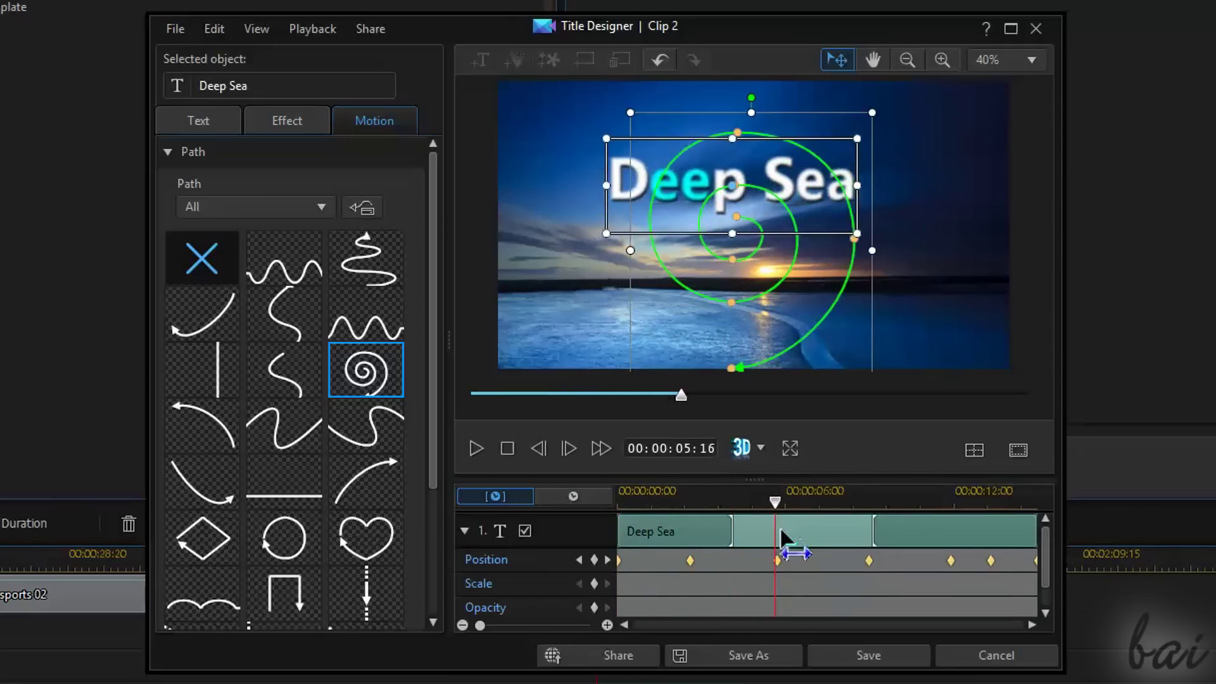
{"action": "mouse_move", "coordinate": [782, 537]}
{"action": "left_mouse_down"}
{"action": "mouse_move", "coordinate": [827, 557]}
{"action": "mouse_move", "coordinate": [871, 561]}
{"action": "mouse_move", "coordinate": [877, 550]}
{"action": "left_mouse_up"}
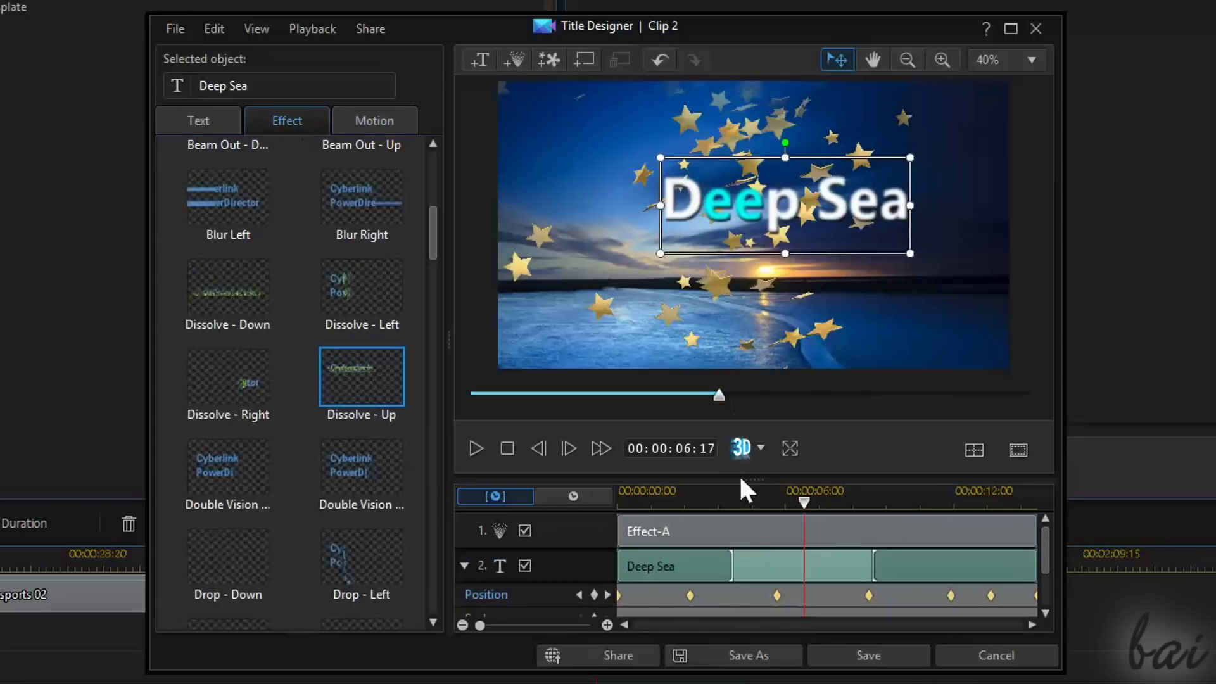
Delete the Effect-A stars layer, then save Deep Sea and close Title Designer.
{"action": "left_click", "coordinate": [757, 530]}
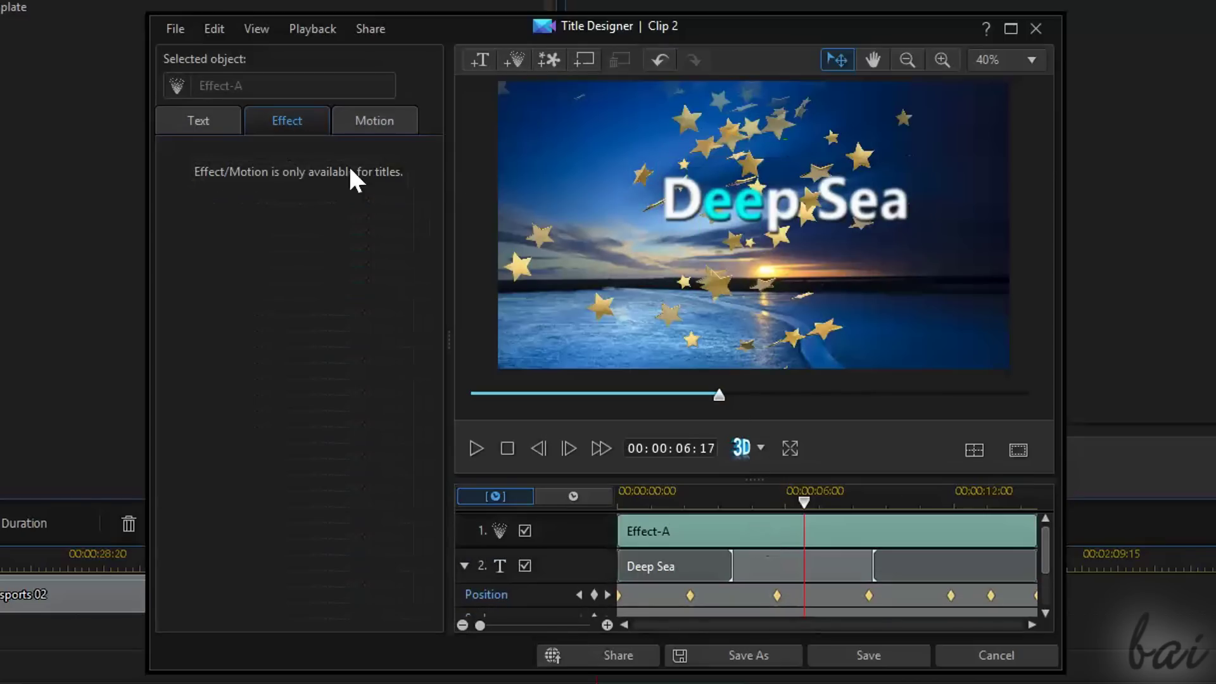
{"action": "left_click", "coordinate": [364, 123]}
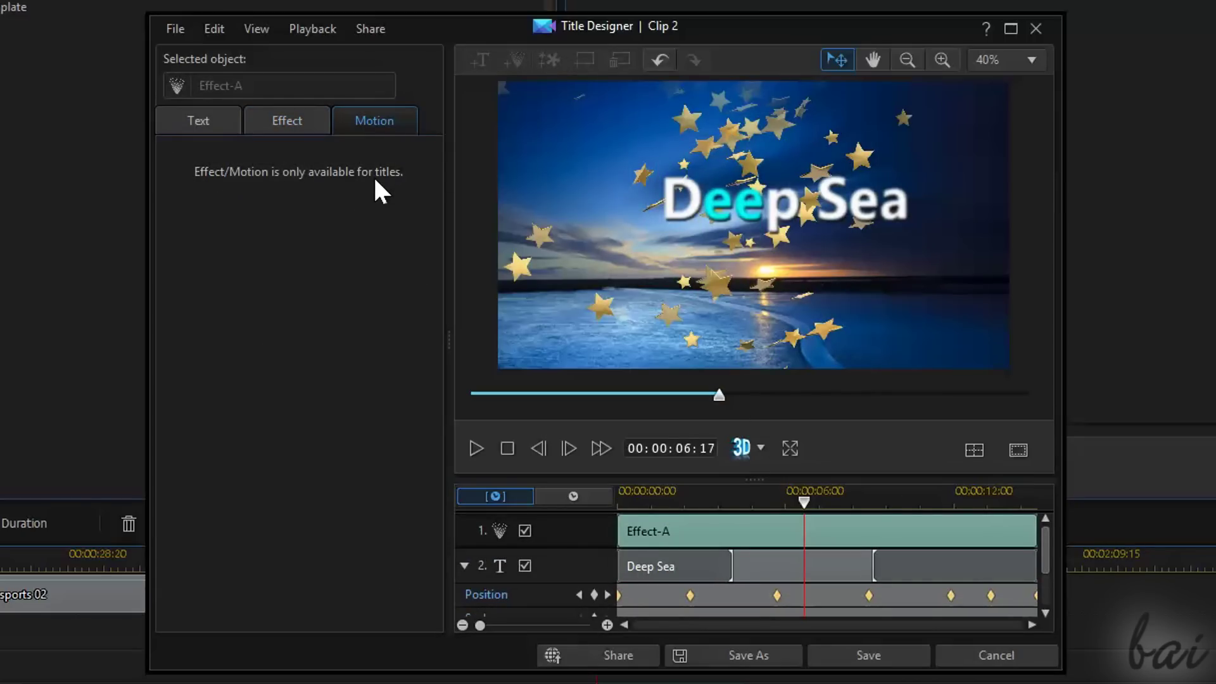
{"action": "key", "text": "Delete"}
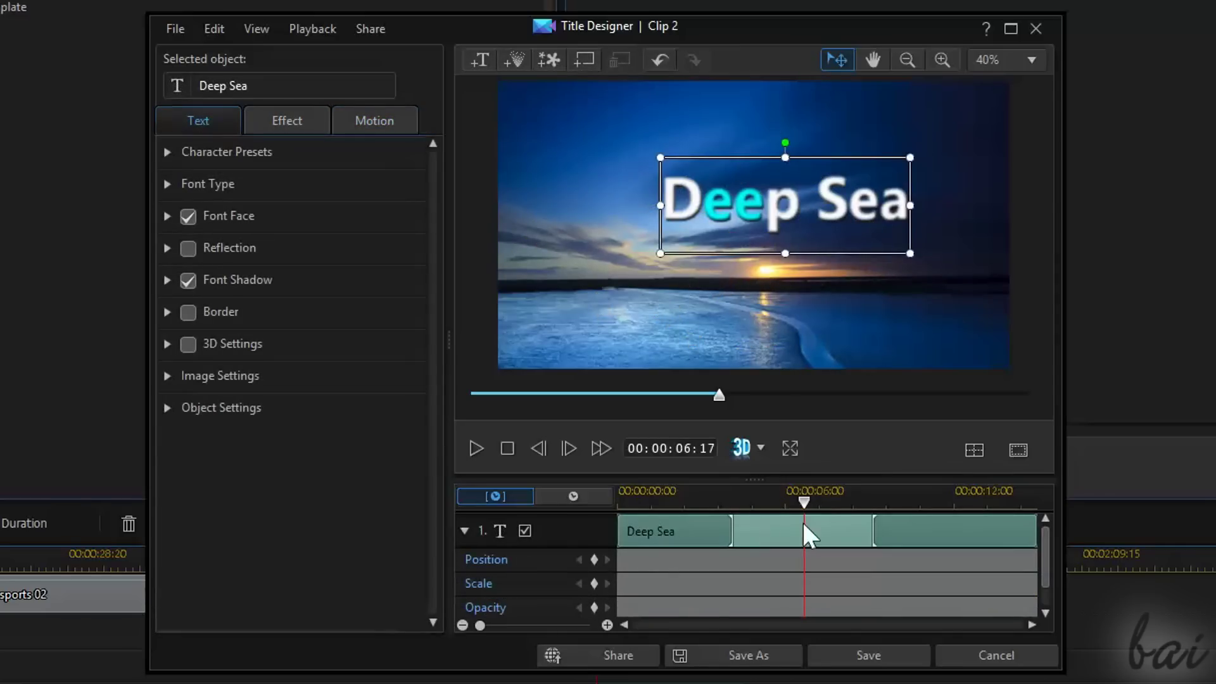
{"action": "left_click", "coordinate": [865, 656]}
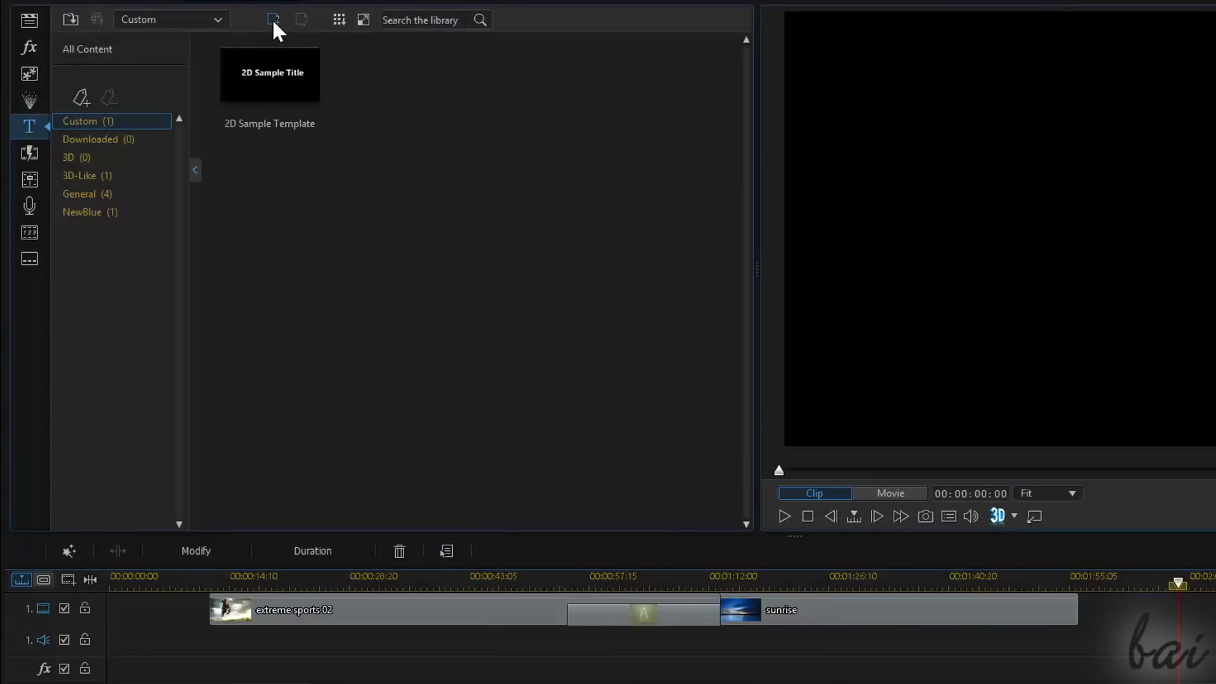
Create a 3D-like title, save it as a template, and place My 3D Title on the timeline.
{"action": "left_click", "coordinate": [273, 21]}
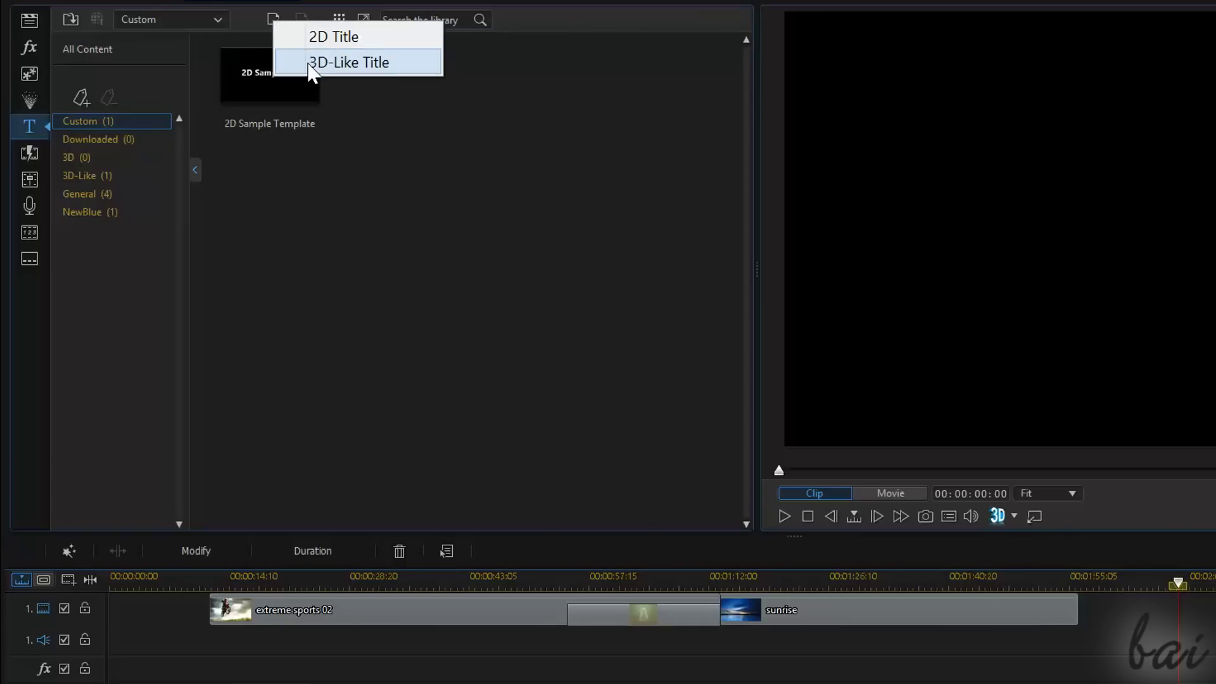
{"action": "left_click", "coordinate": [311, 63]}
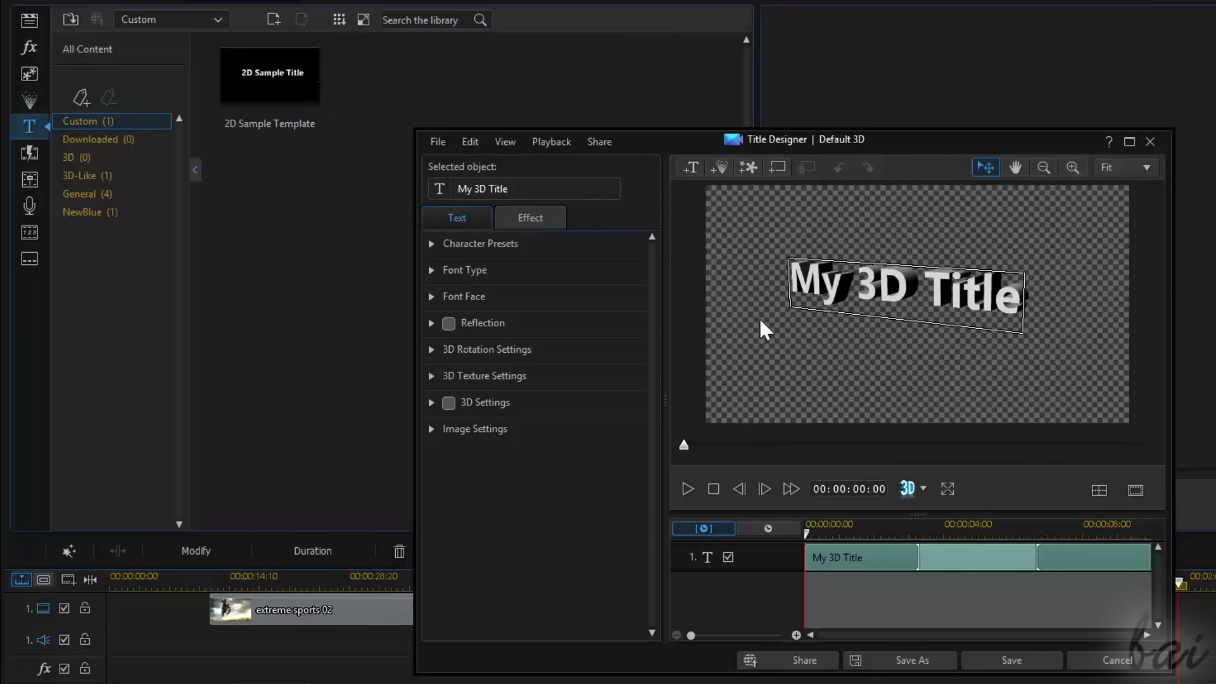
{"action": "left_click", "coordinate": [759, 316]}
{"action": "left_click", "coordinate": [1007, 666]}
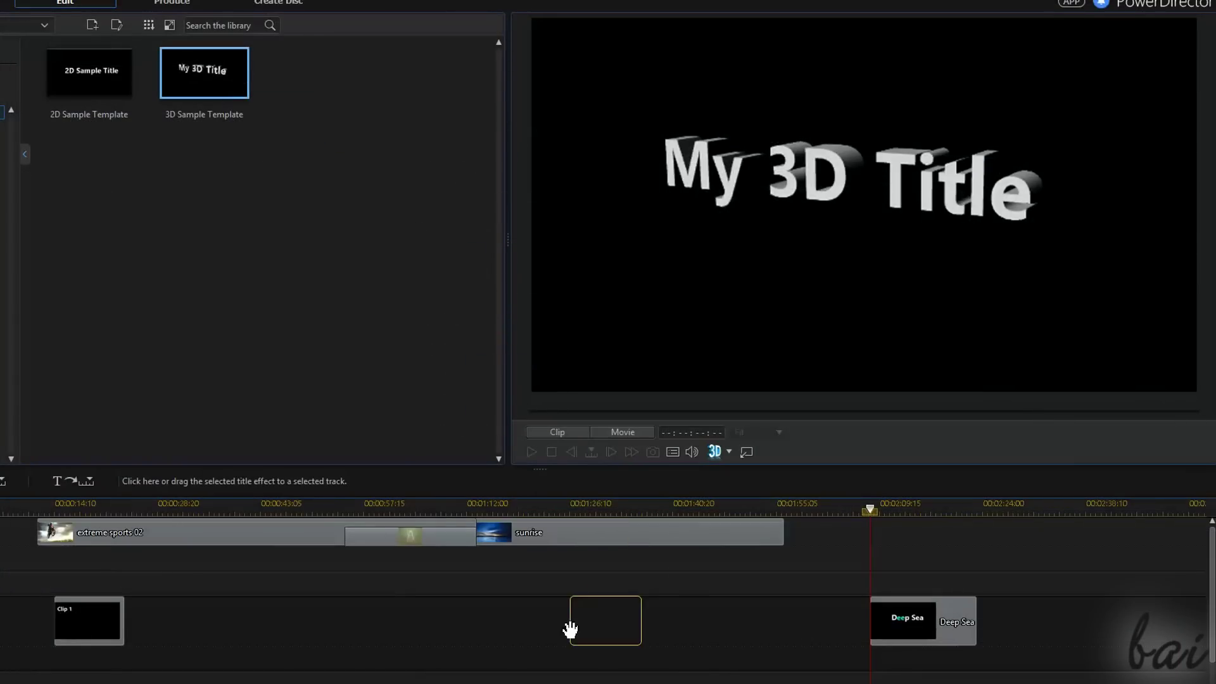
{"action": "left_click_drag", "start_coordinate": [205, 72], "coordinate": [570, 627]}
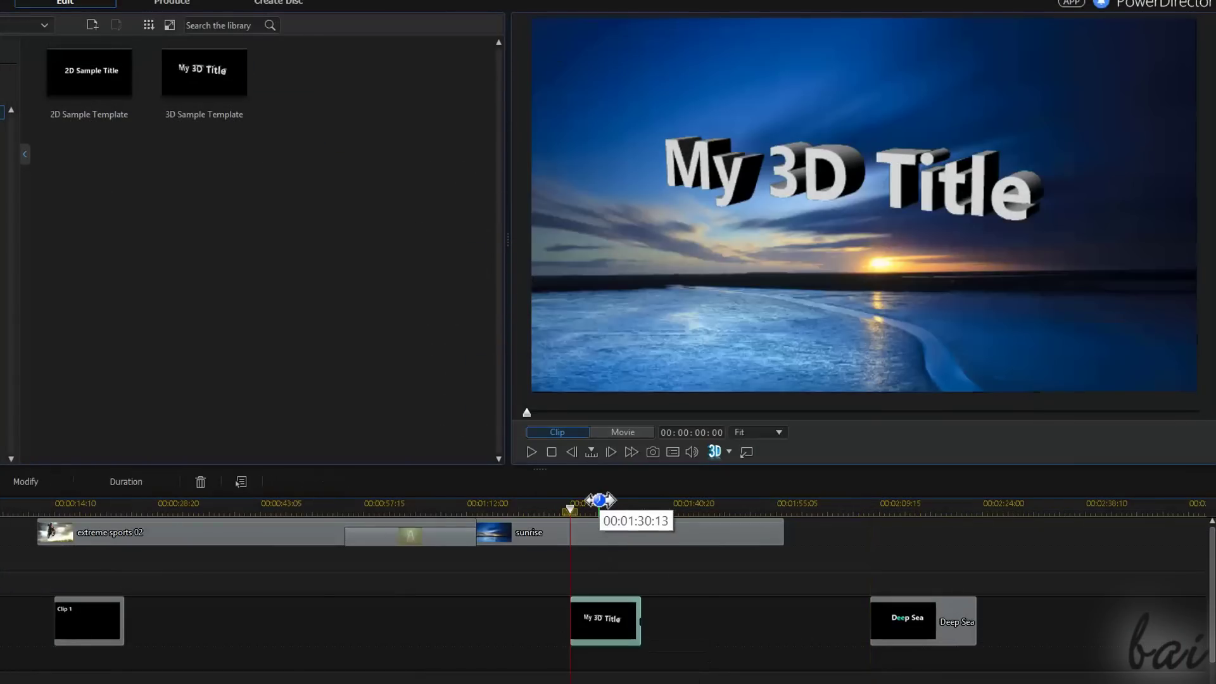
{"action": "left_click", "coordinate": [599, 502]}
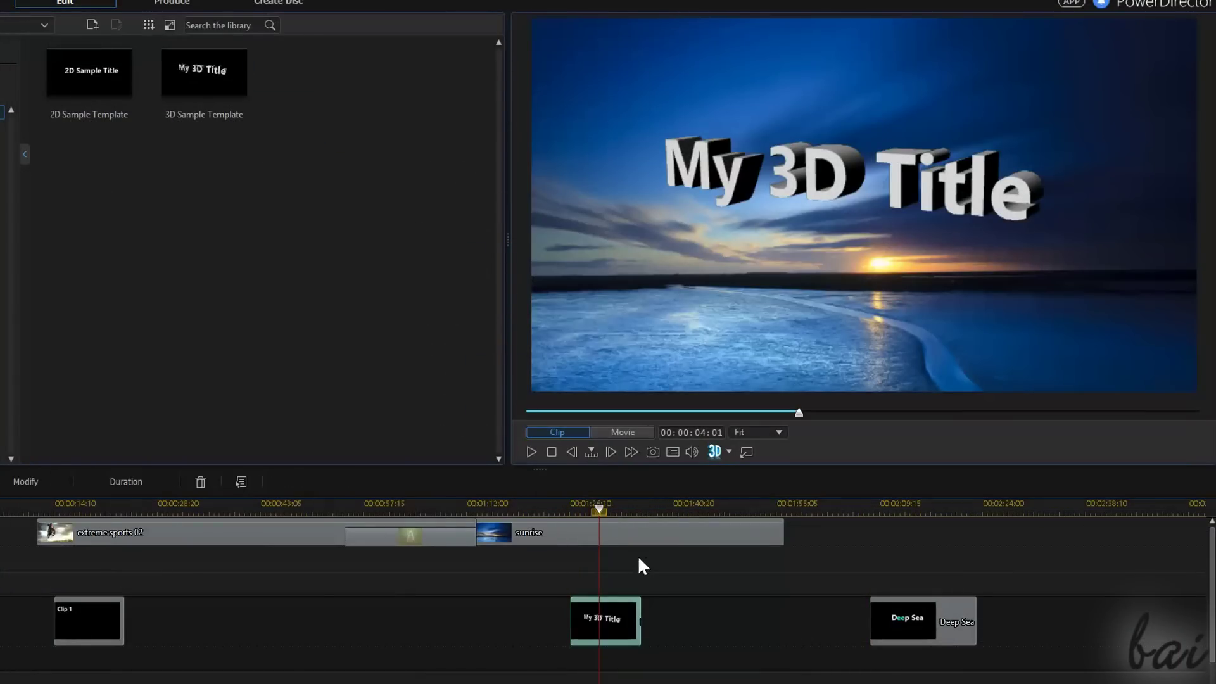
Open My 3D Title in the designer and edit its Deep Sea text.
{"action": "double_click", "coordinate": [628, 623]}
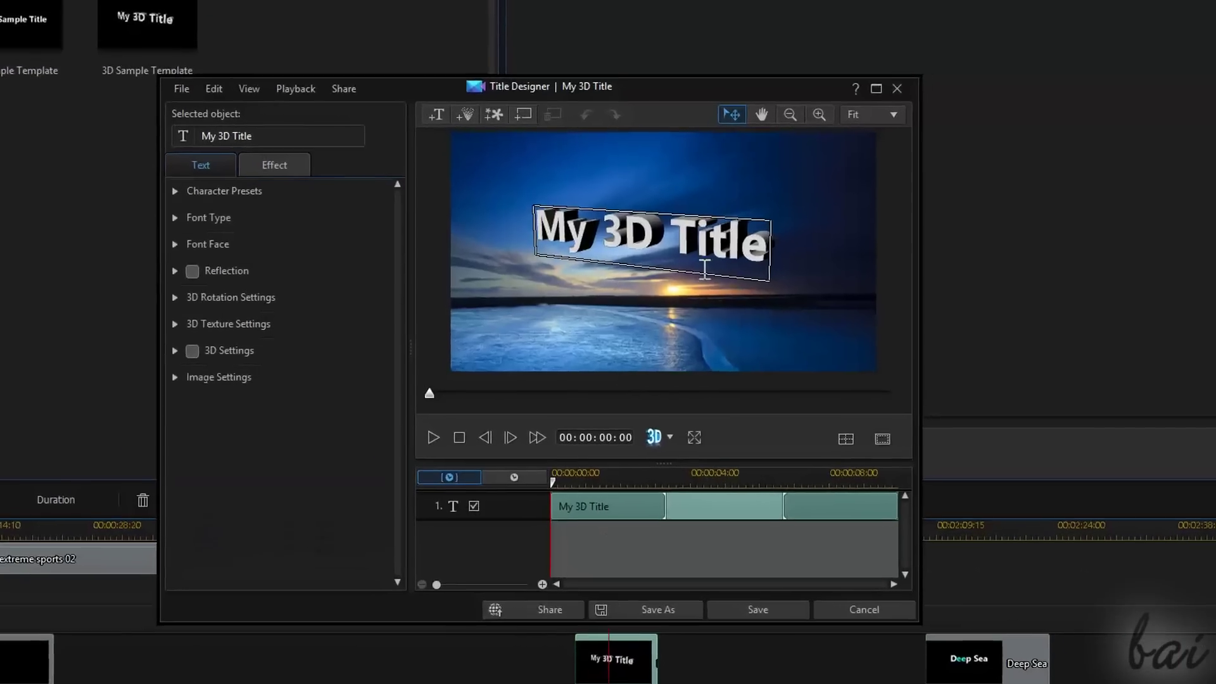
{"action": "double_click", "coordinate": [725, 231]}
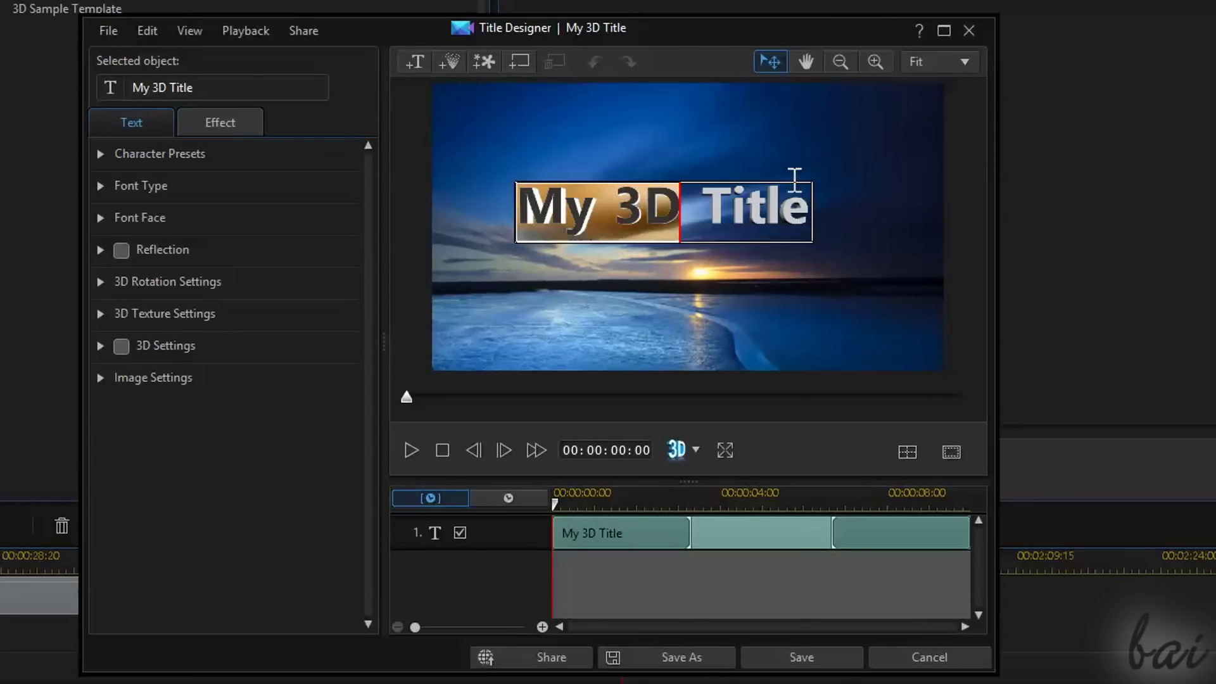
{"action": "left_click_drag", "start_coordinate": [794, 178], "coordinate": [923, 228]}
{"action": "type", "text": "Deep Sea"}
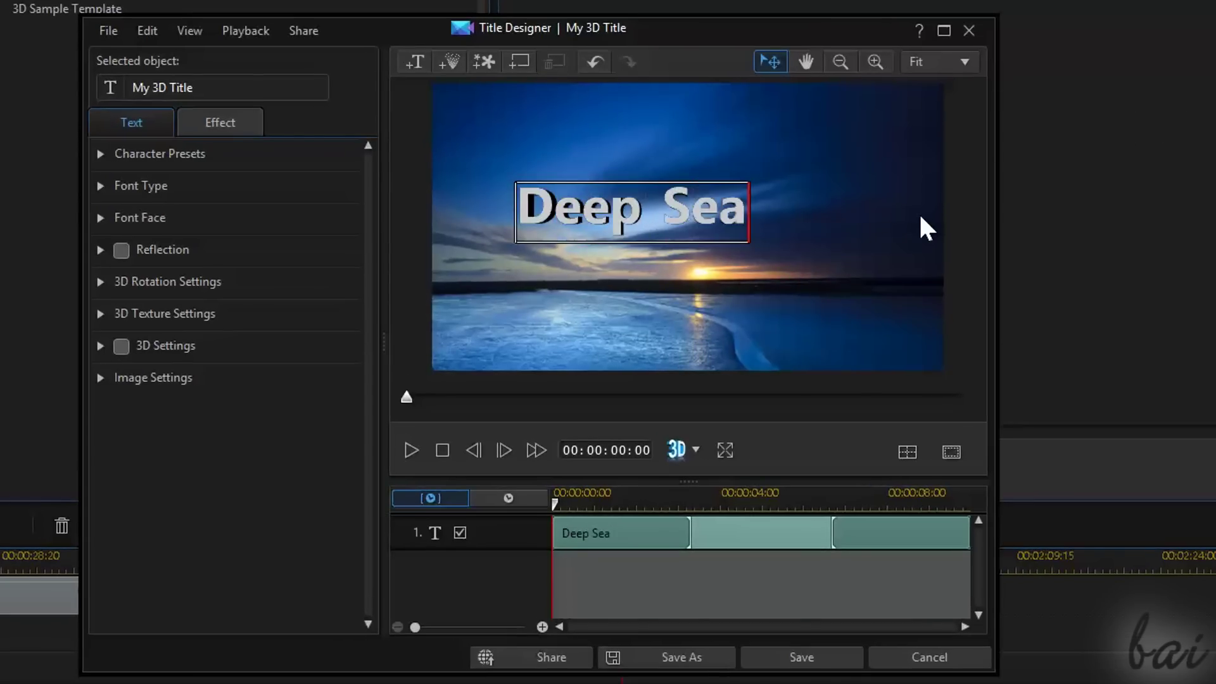
{"action": "left_click", "coordinate": [674, 285]}
{"action": "left_click", "coordinate": [649, 219]}
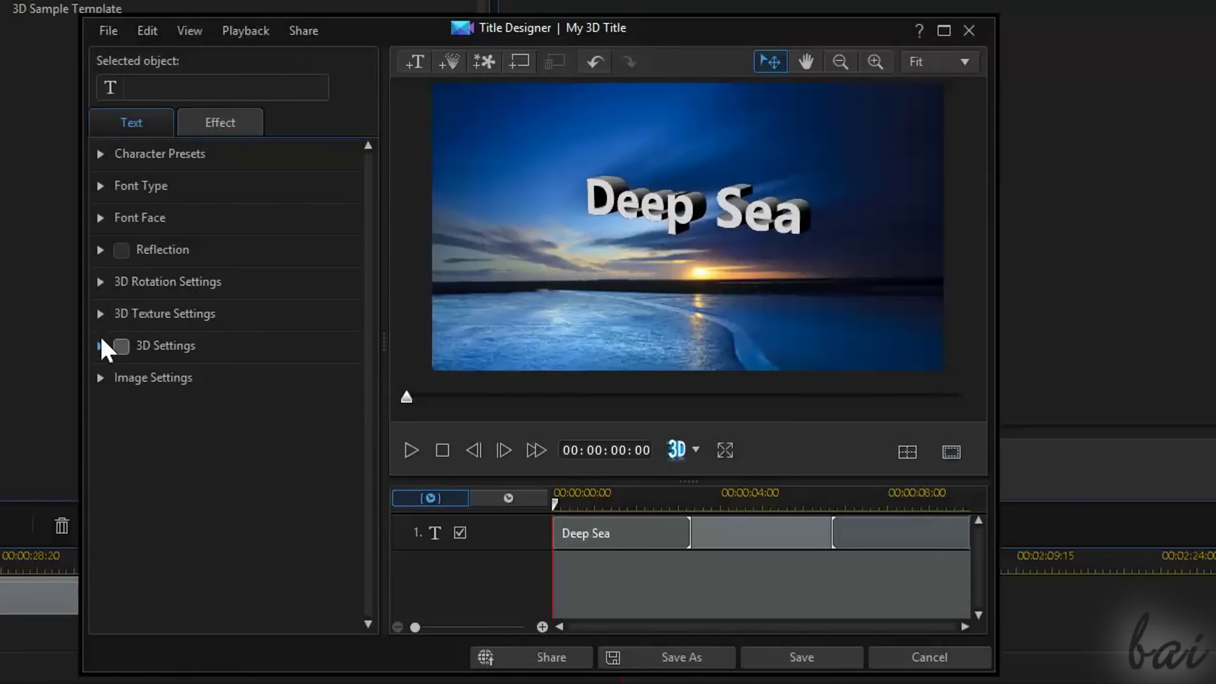
Adjust Deep Sea's X-axis and Z-axis 3D rotation sliders.
{"action": "left_click", "coordinate": [101, 285]}
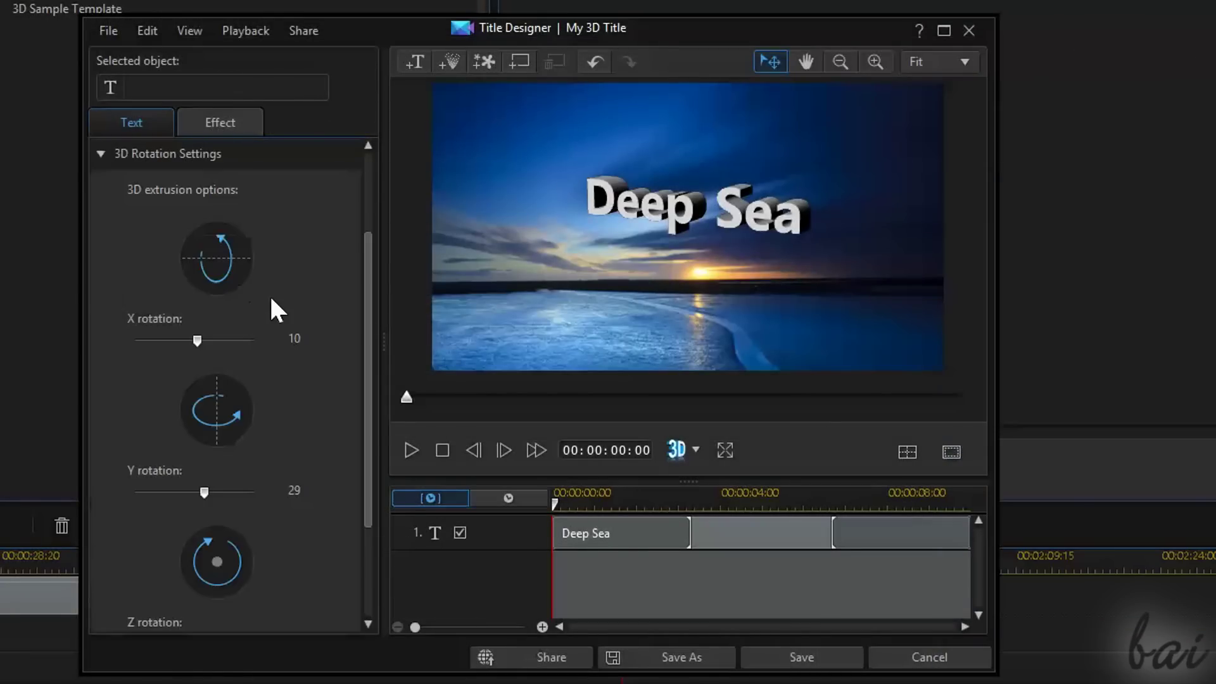
{"action": "left_click", "coordinate": [741, 535]}
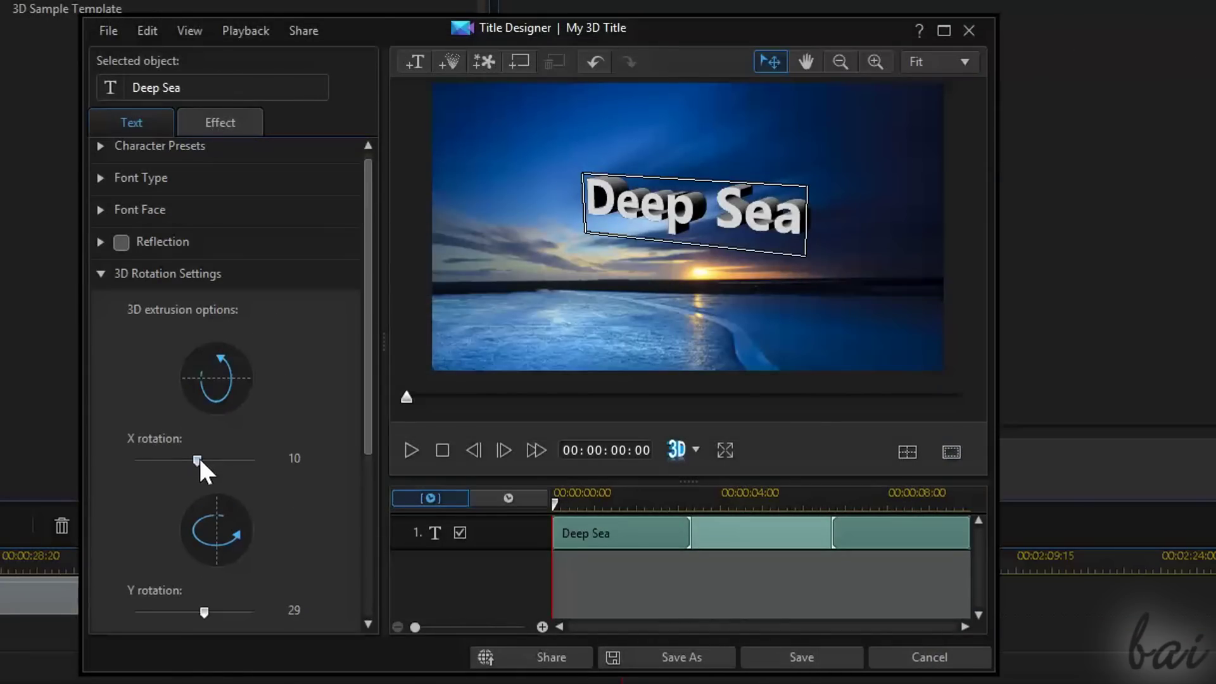
{"action": "left_click_drag", "start_coordinate": [200, 461], "coordinate": [198, 465]}
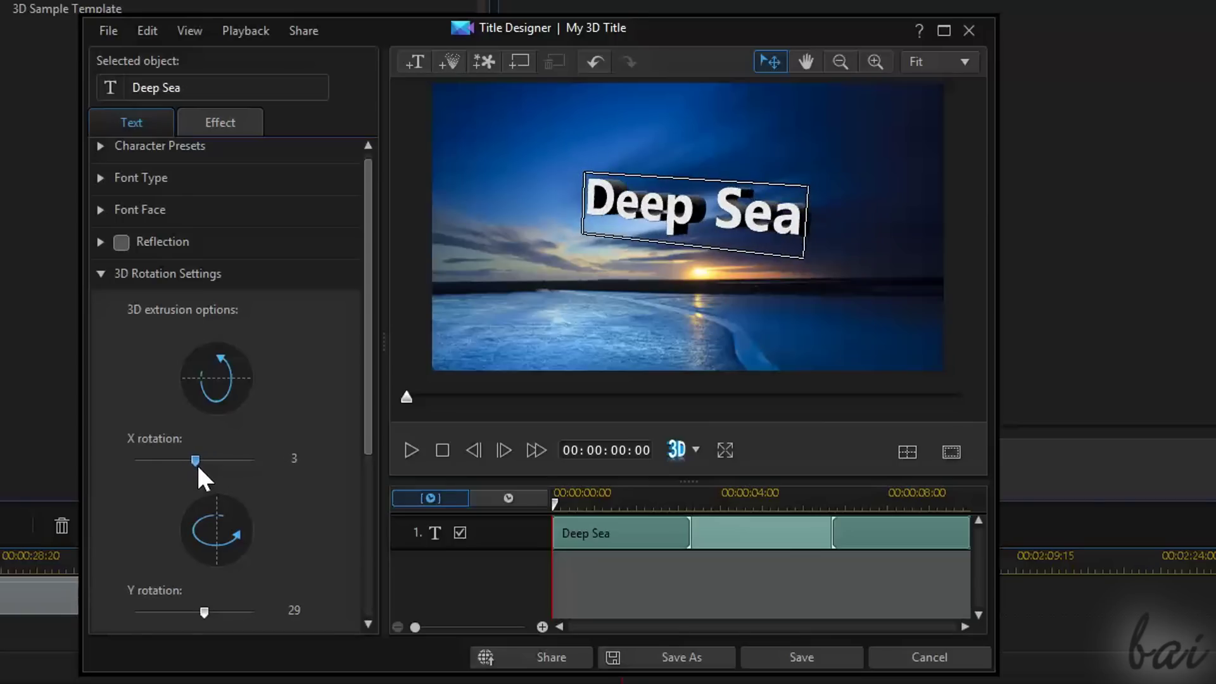
{"action": "scroll", "coordinate": [186, 469], "scroll_direction": "down", "scroll_amount": 3}
{"action": "left_click_drag", "start_coordinate": [189, 470], "coordinate": [193, 471]}
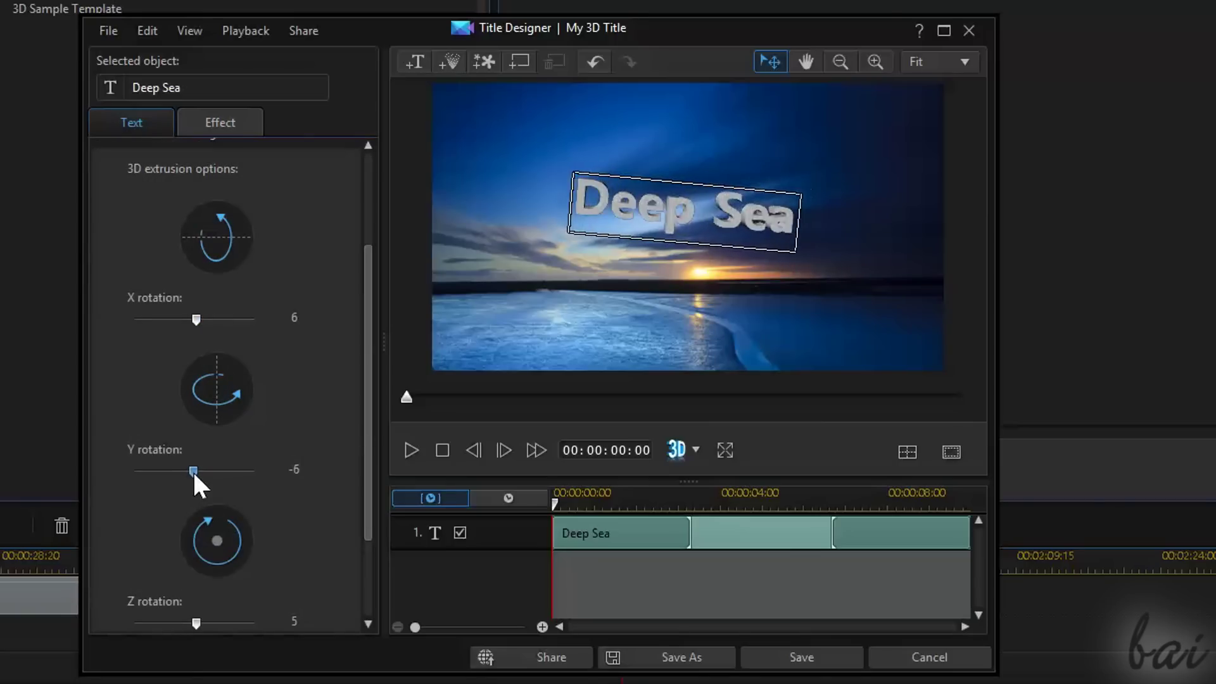
{"action": "left_click_drag", "start_coordinate": [197, 623], "coordinate": [190, 627]}
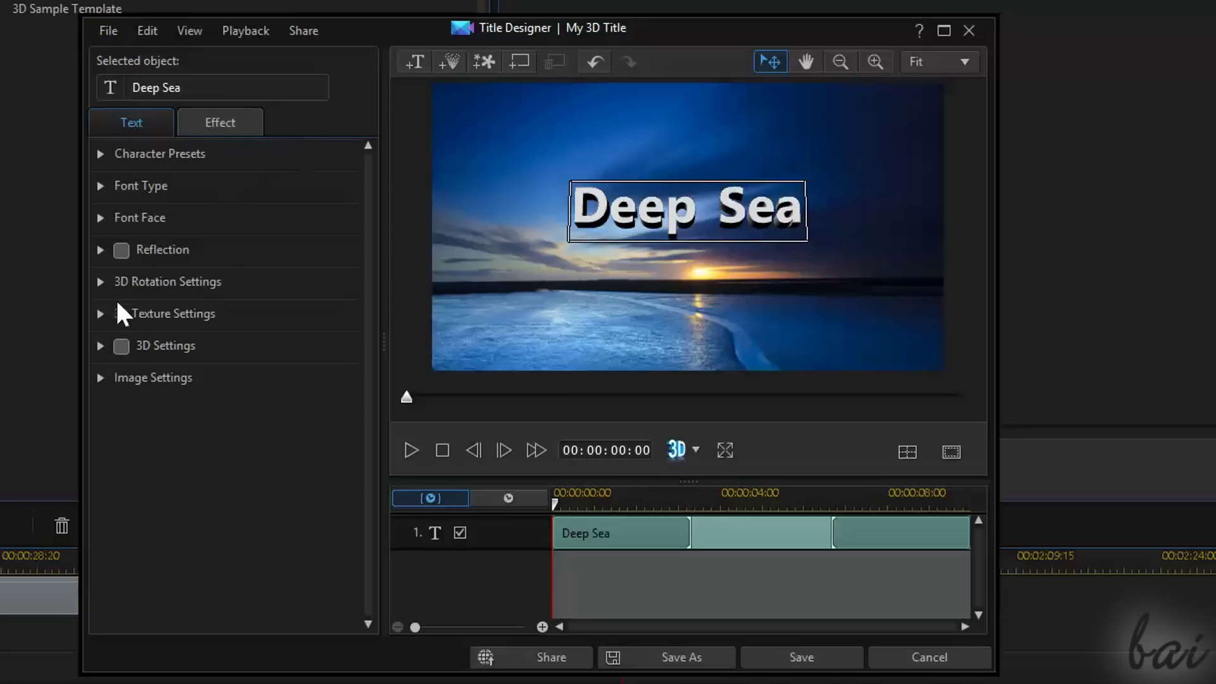
Try several texture skins on the Deep Sea text, starting with light wood.
{"action": "left_click", "coordinate": [105, 311]}
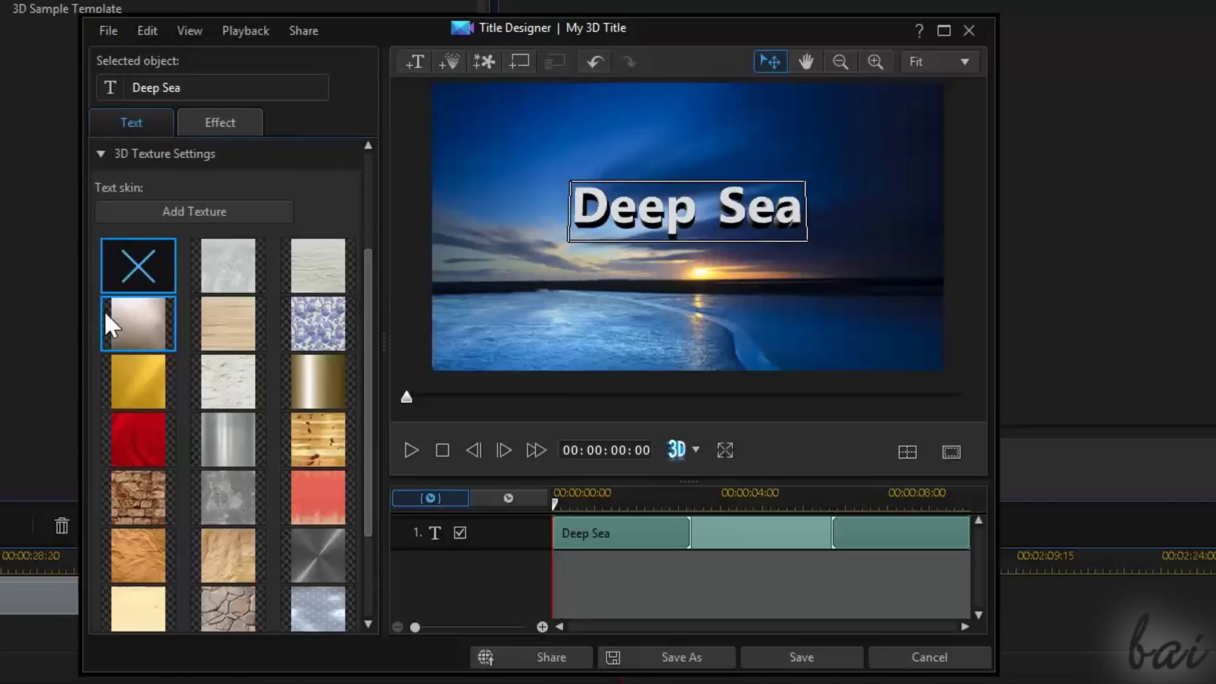
{"action": "left_click", "coordinate": [244, 326]}
{"action": "left_click", "coordinate": [318, 264]}
{"action": "left_click", "coordinate": [231, 380]}
{"action": "left_click", "coordinate": [219, 442]}
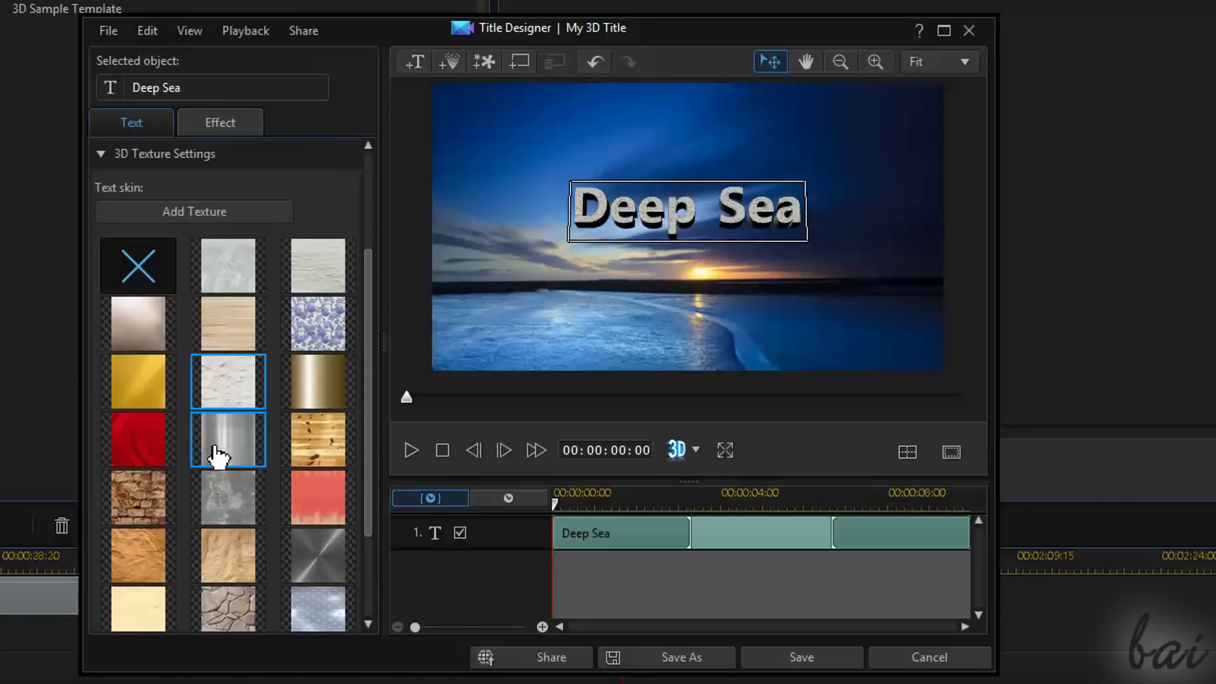
Enable 3D depth, change the title's depth, and extrude the letters more deeply.
{"action": "left_click", "coordinate": [116, 346]}
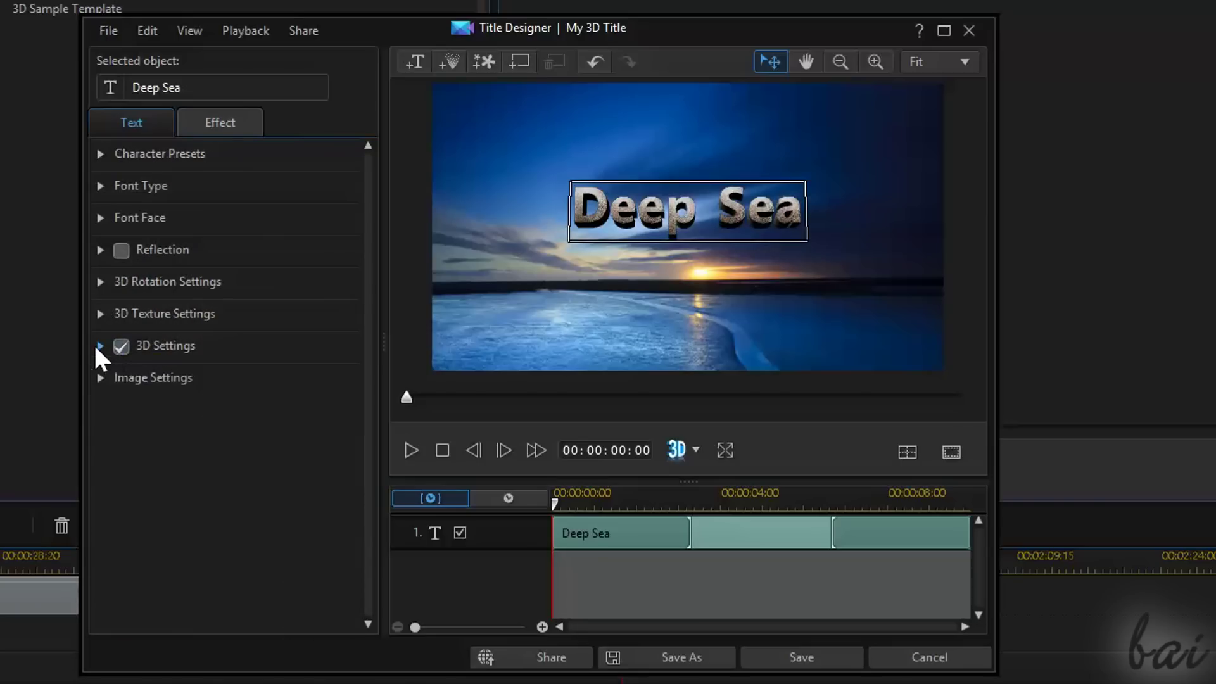
{"action": "left_click", "coordinate": [96, 348]}
{"action": "mouse_move", "coordinate": [201, 397]}
{"action": "left_mouse_down"}
{"action": "mouse_move", "coordinate": [223, 397]}
{"action": "mouse_move", "coordinate": [110, 408]}
{"action": "left_mouse_up"}
{"action": "left_click", "coordinate": [100, 345]}
{"action": "left_click", "coordinate": [101, 224]}
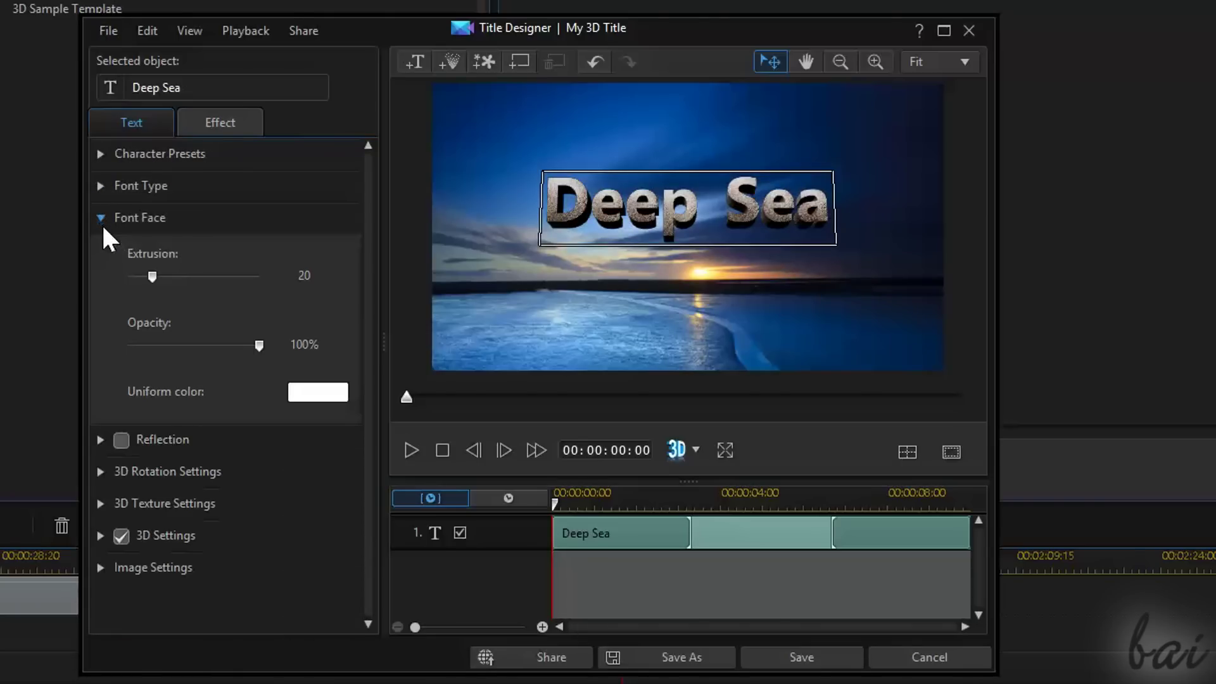
{"action": "mouse_move", "coordinate": [152, 277]}
{"action": "left_mouse_down"}
{"action": "mouse_move", "coordinate": [200, 302]}
{"action": "mouse_move", "coordinate": [337, 331]}
{"action": "mouse_move", "coordinate": [214, 314]}
{"action": "mouse_move", "coordinate": [125, 317]}
{"action": "left_mouse_up"}
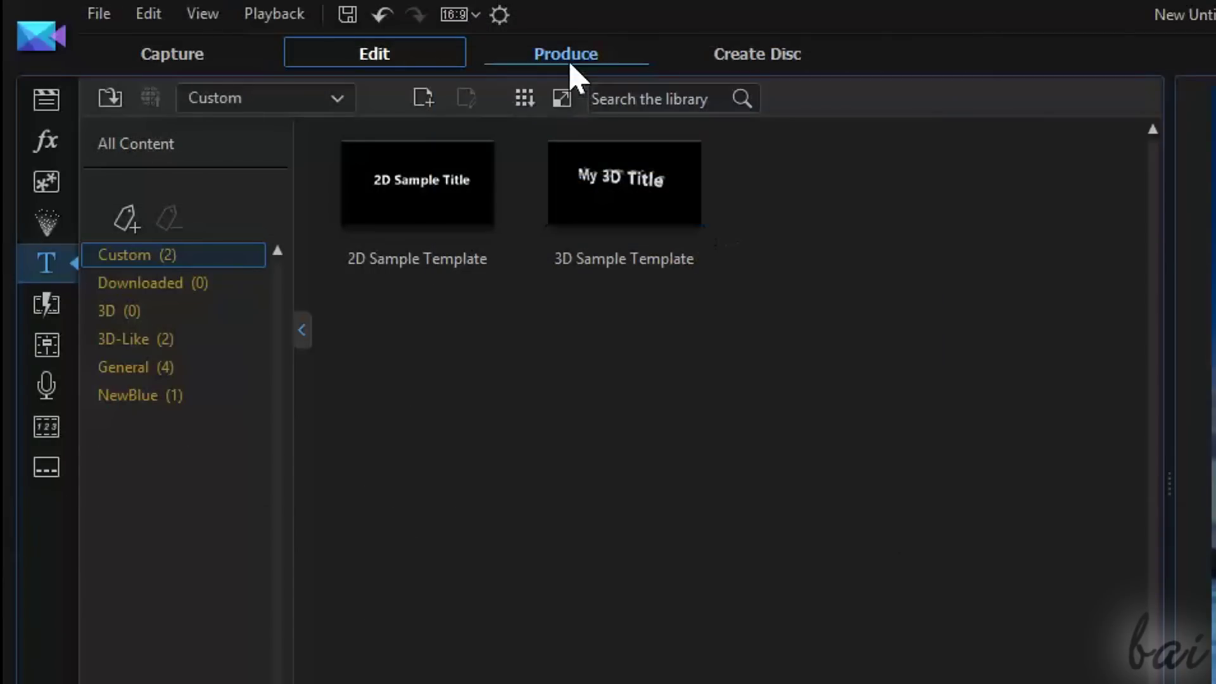
Switch to the Produce page to view the production options.
{"action": "left_click", "coordinate": [570, 74]}
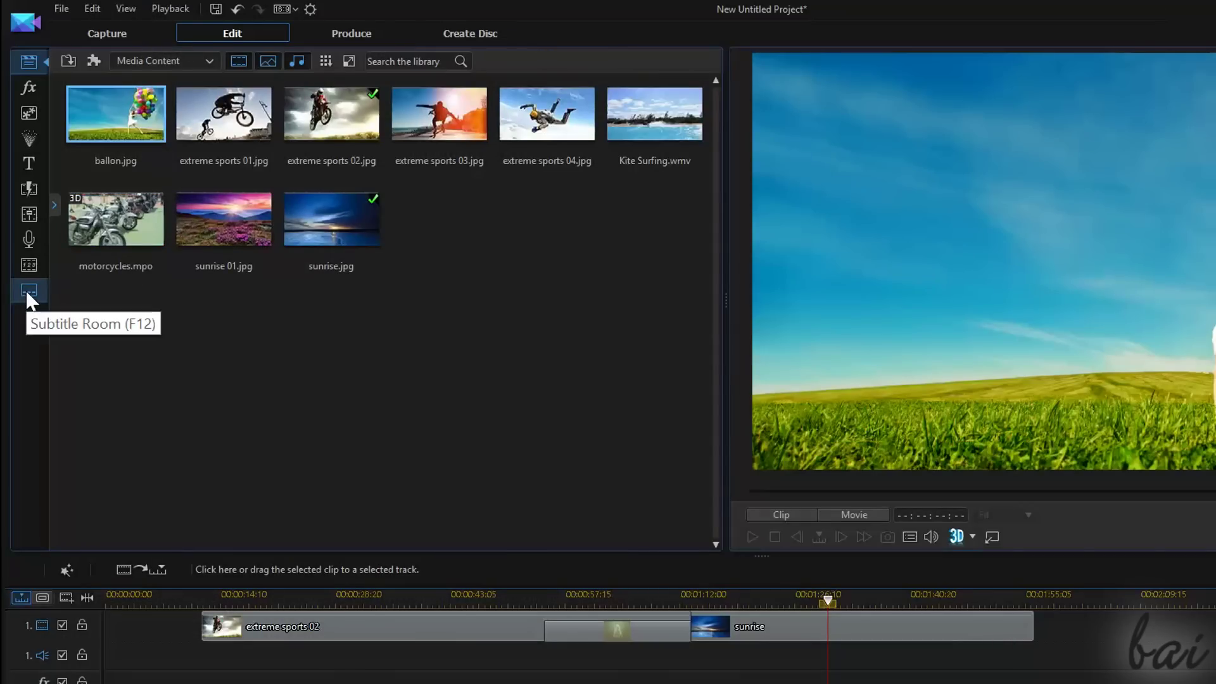
In the Subtitle Room, add a first subtitle reading 'Hello there! Welcome to this video!'.
{"action": "left_click", "coordinate": [26, 290]}
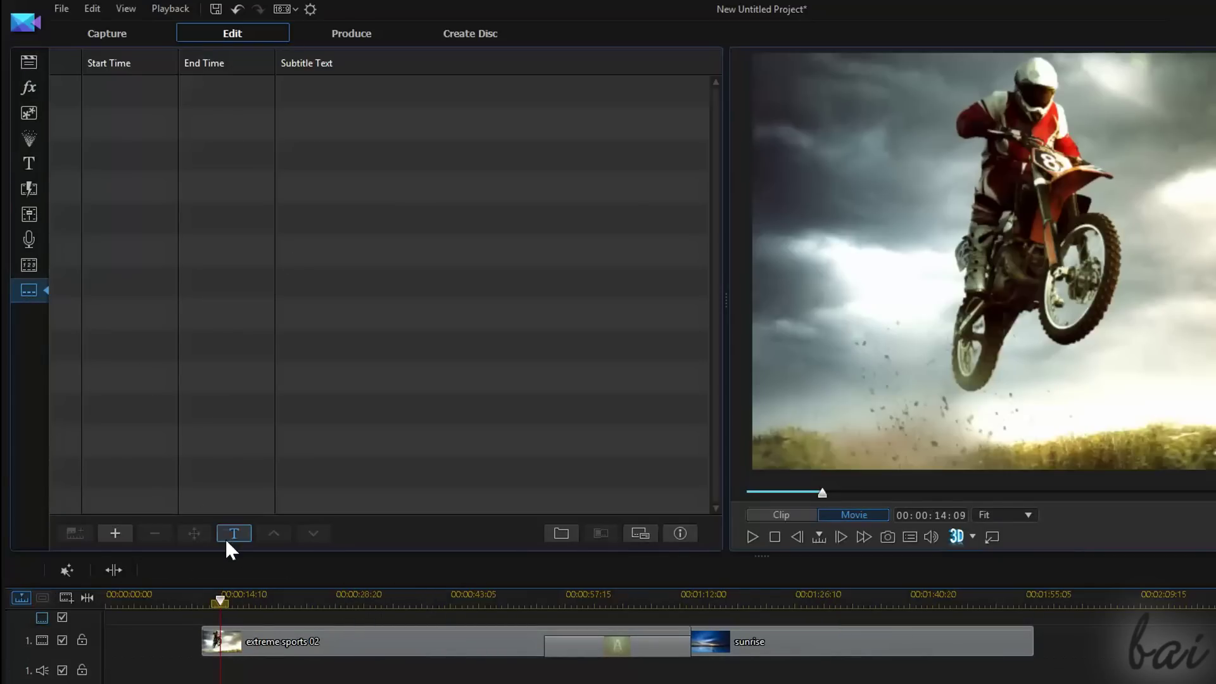
{"action": "left_click", "coordinate": [114, 532]}
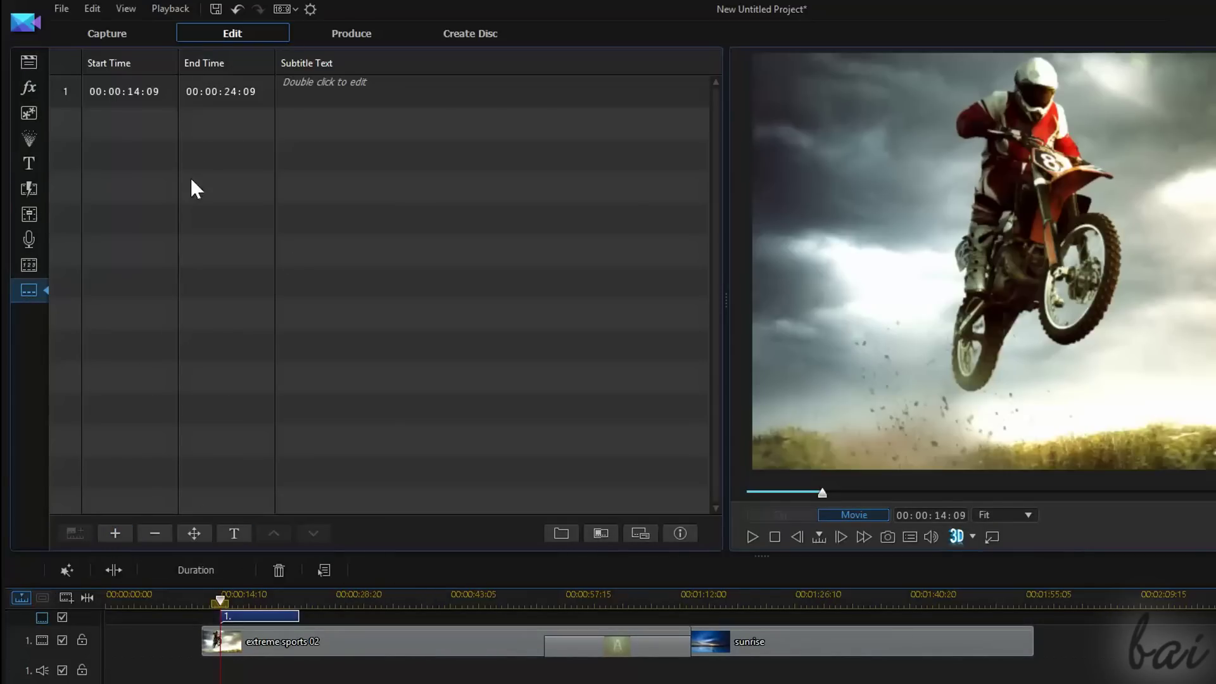
{"action": "double_click", "coordinate": [317, 94]}
{"action": "type", "text": "Hello there! Welcome to this video!"}
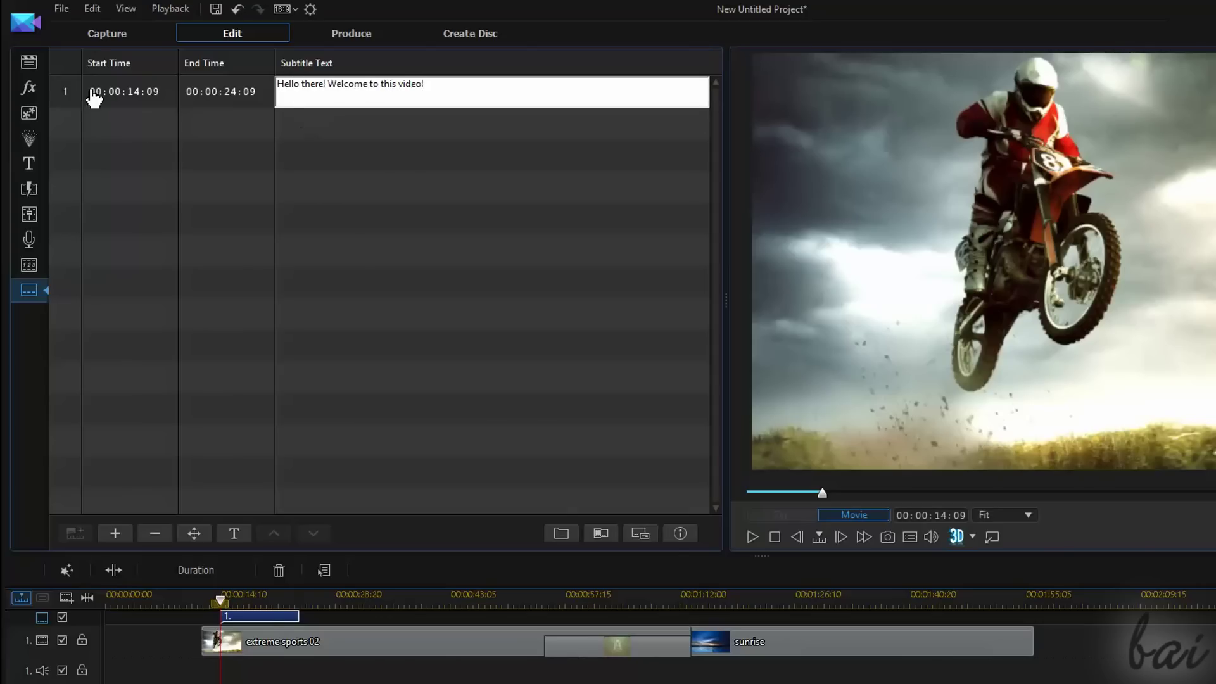
{"action": "left_click", "coordinate": [92, 98]}
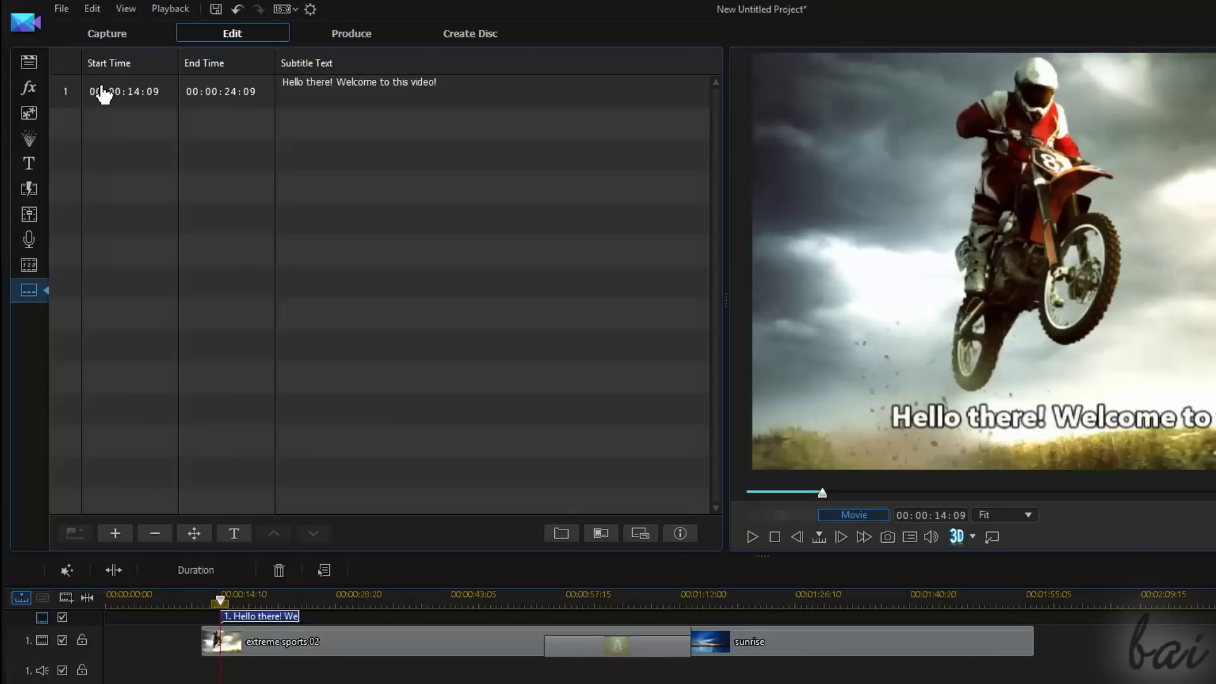
Add a second subtitle, 'Let's see how to add subtitles!', placed right after the first.
{"action": "left_click", "coordinate": [108, 531]}
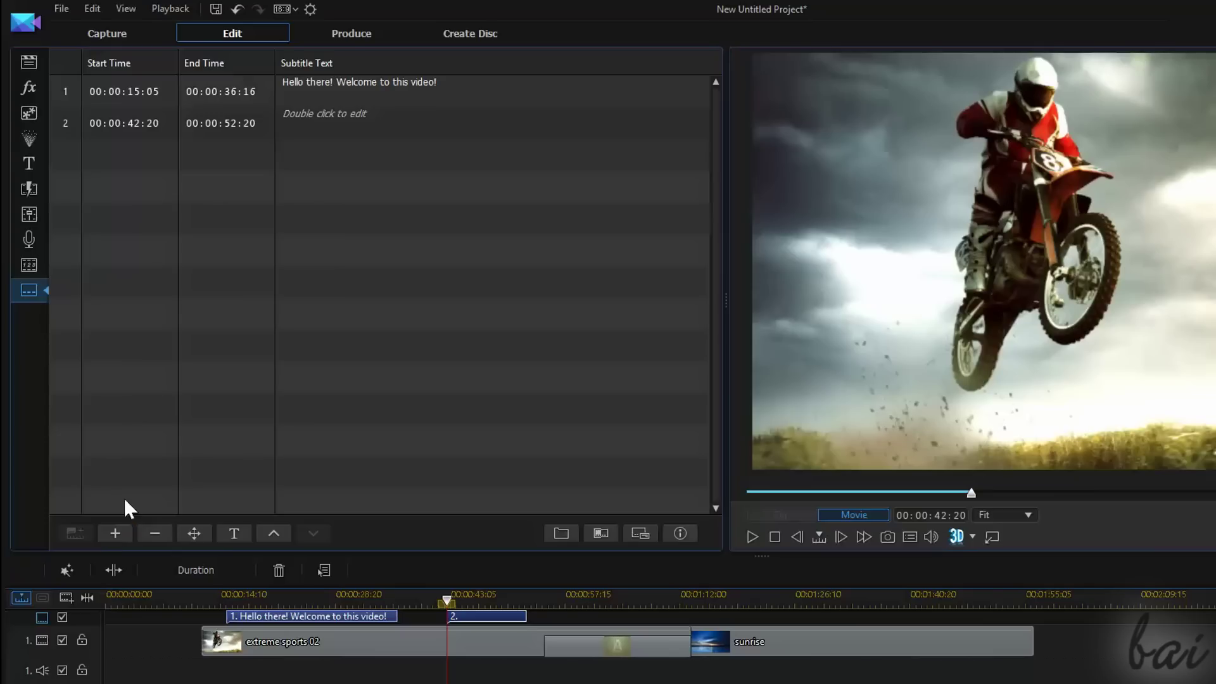
{"action": "double_click", "coordinate": [327, 119]}
{"action": "type", "text": "Let's see how to add subtitl"}
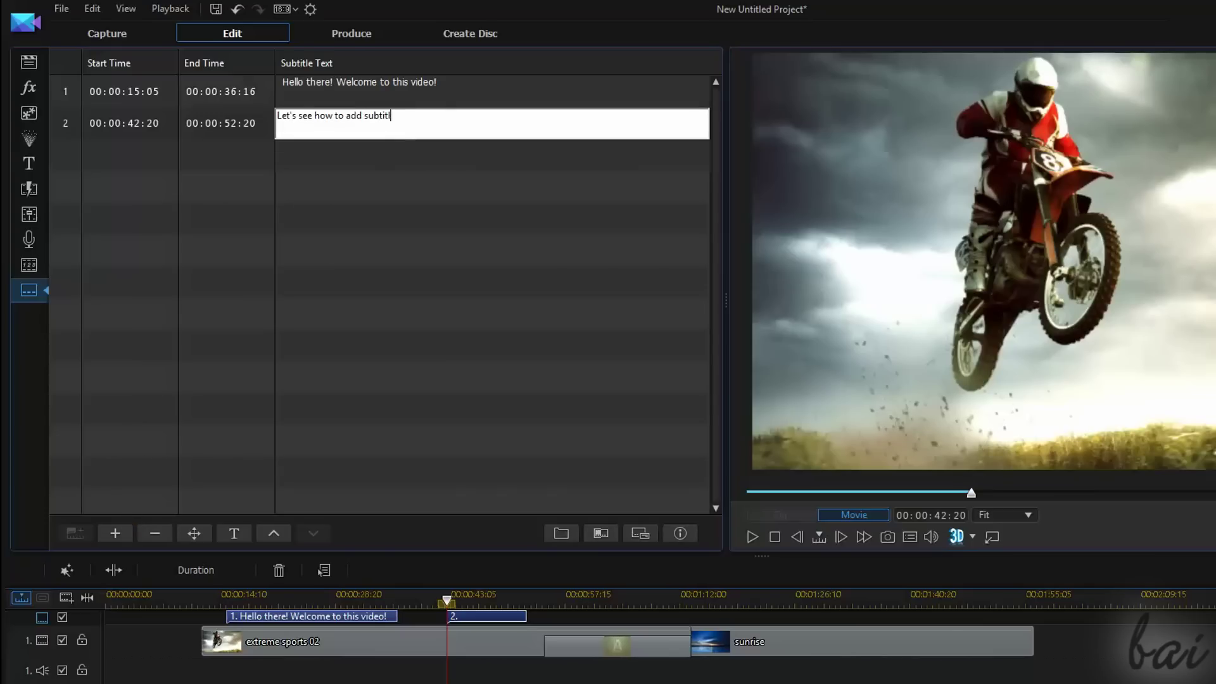
{"action": "type", "text": "es!"}
{"action": "left_click", "coordinate": [440, 171]}
{"action": "left_click_drag", "start_coordinate": [508, 616], "coordinate": [472, 623]}
{"action": "left_click_drag", "start_coordinate": [415, 569], "coordinate": [405, 568]}
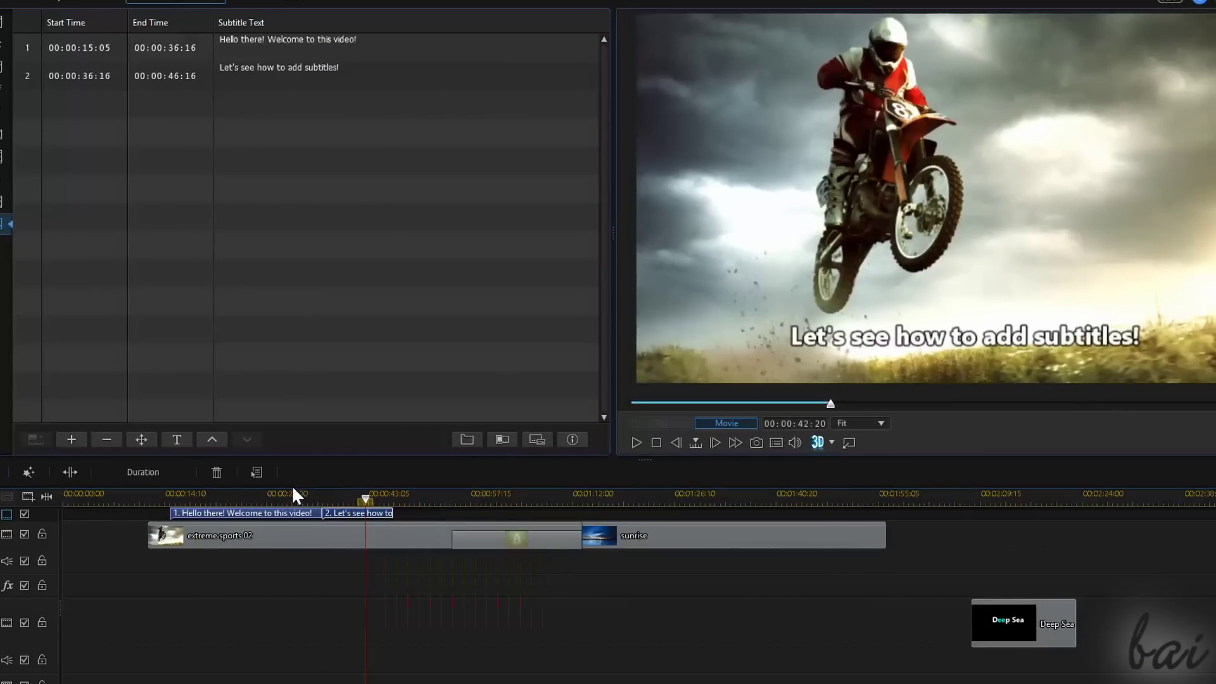
{"action": "mouse_move", "coordinate": [160, 495]}
{"action": "left_mouse_down"}
{"action": "mouse_move", "coordinate": [374, 494]}
{"action": "mouse_move", "coordinate": [275, 499]}
{"action": "left_mouse_up"}
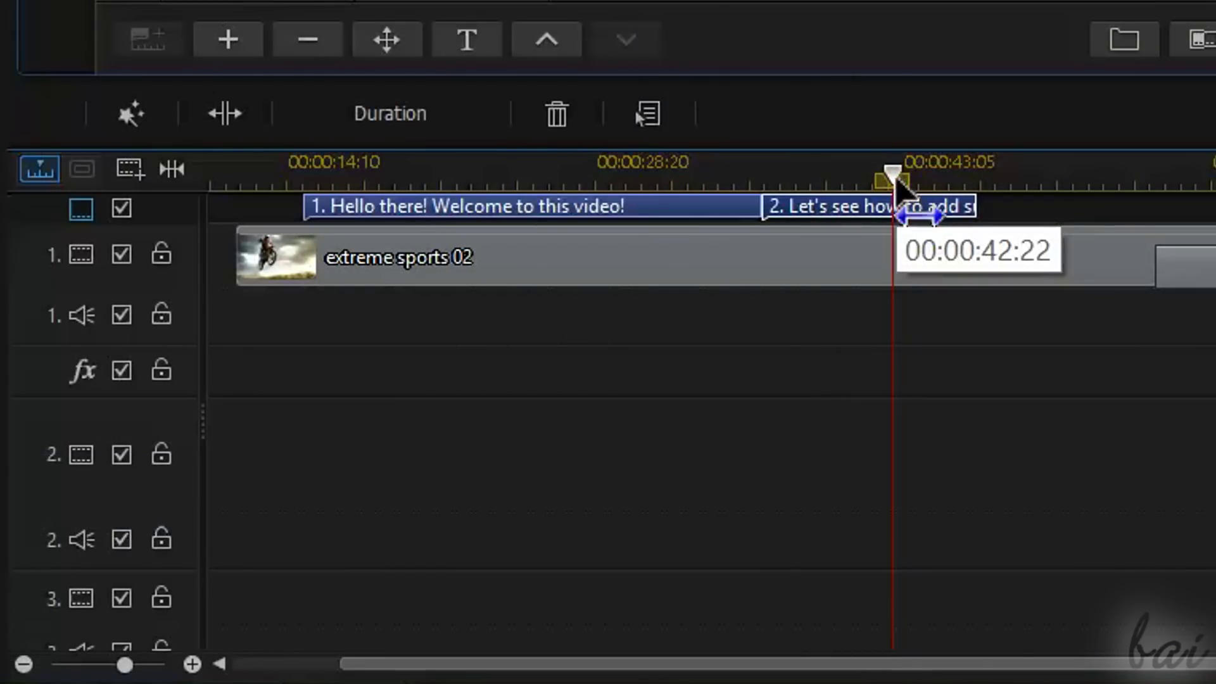
{"action": "left_click_drag", "start_coordinate": [898, 211], "coordinate": [524, 245]}
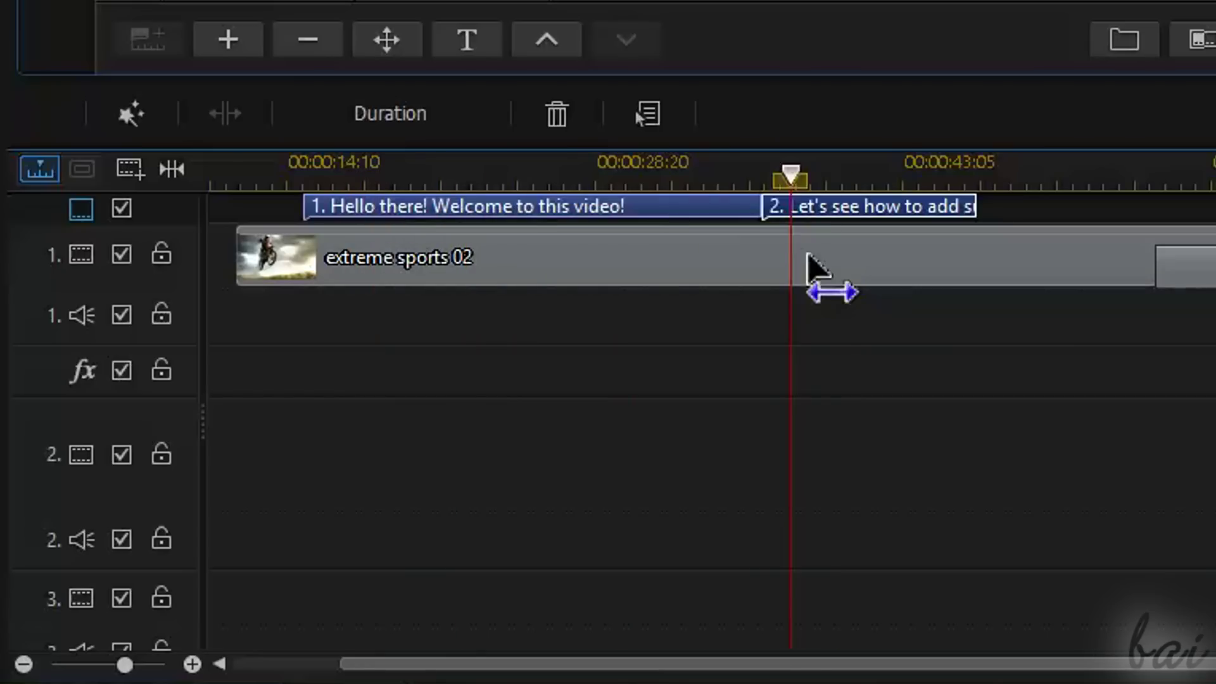
{"action": "left_click_drag", "start_coordinate": [525, 245], "coordinate": [872, 307]}
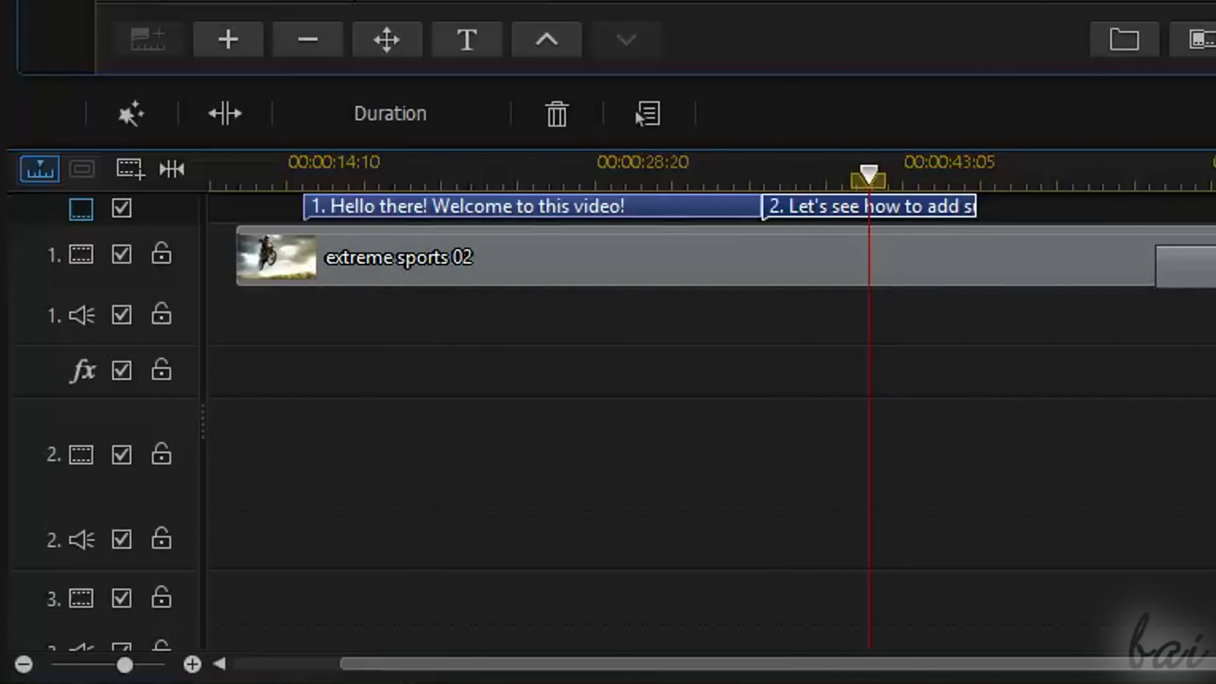
{"action": "mouse_move", "coordinate": [449, 243]}
{"action": "left_mouse_down"}
{"action": "mouse_move", "coordinate": [756, 233]}
{"action": "mouse_move", "coordinate": [407, 217]}
{"action": "mouse_move", "coordinate": [600, 204]}
{"action": "left_mouse_up"}
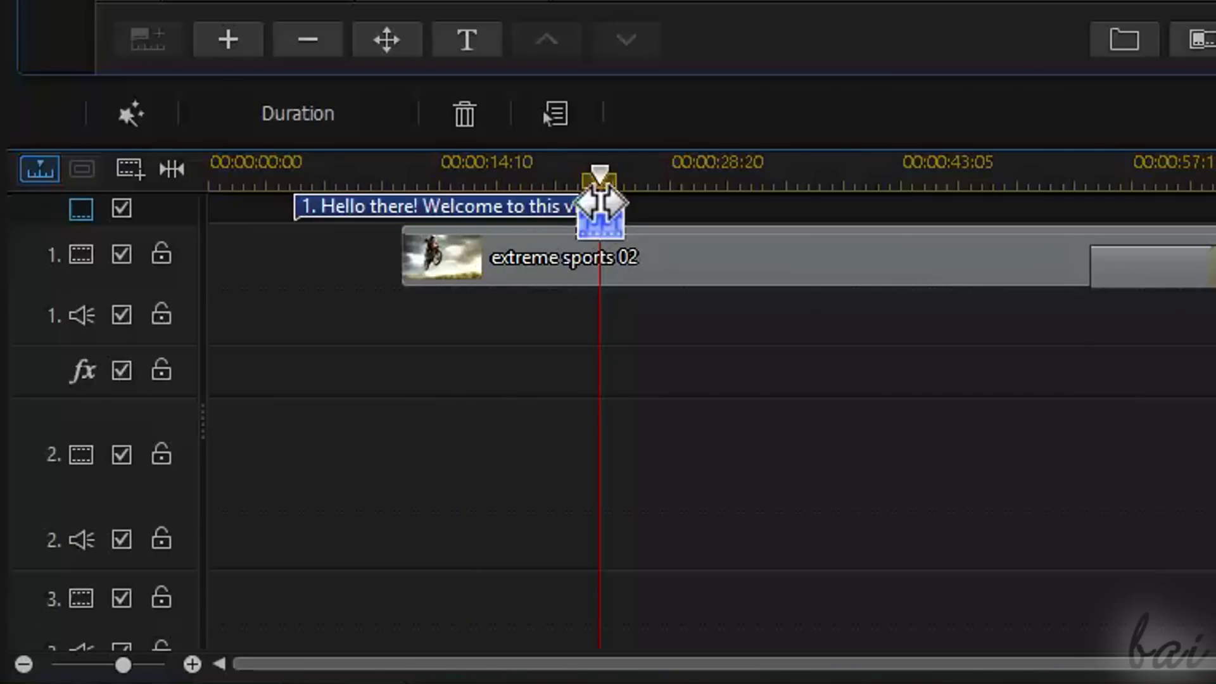
{"action": "left_click_drag", "start_coordinate": [599, 202], "coordinate": [751, 176]}
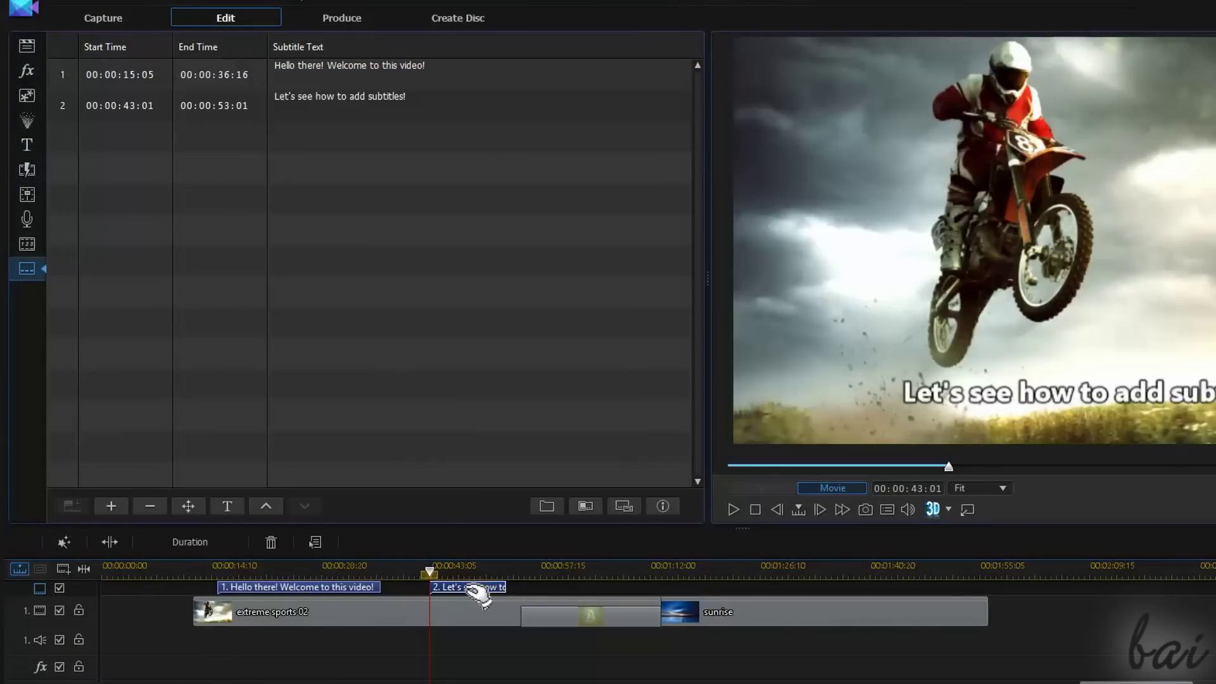
{"action": "right_click", "coordinate": [457, 589]}
{"action": "left_click", "coordinate": [557, 393]}
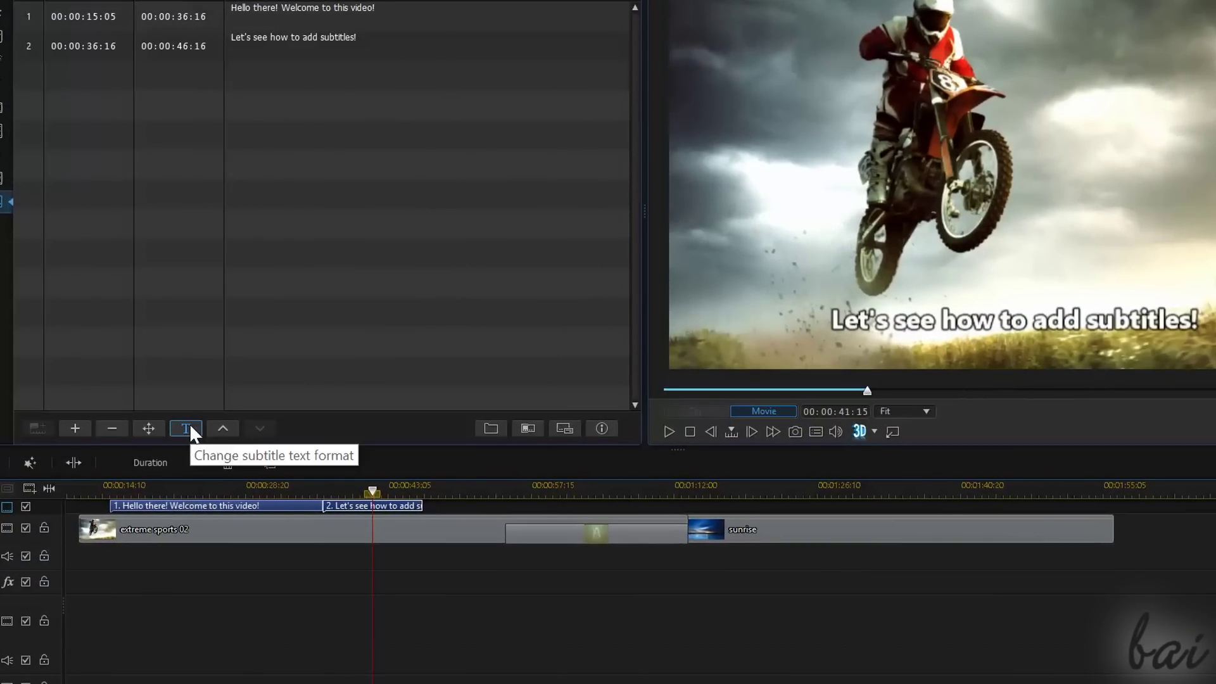
{"action": "left_click", "coordinate": [190, 423]}
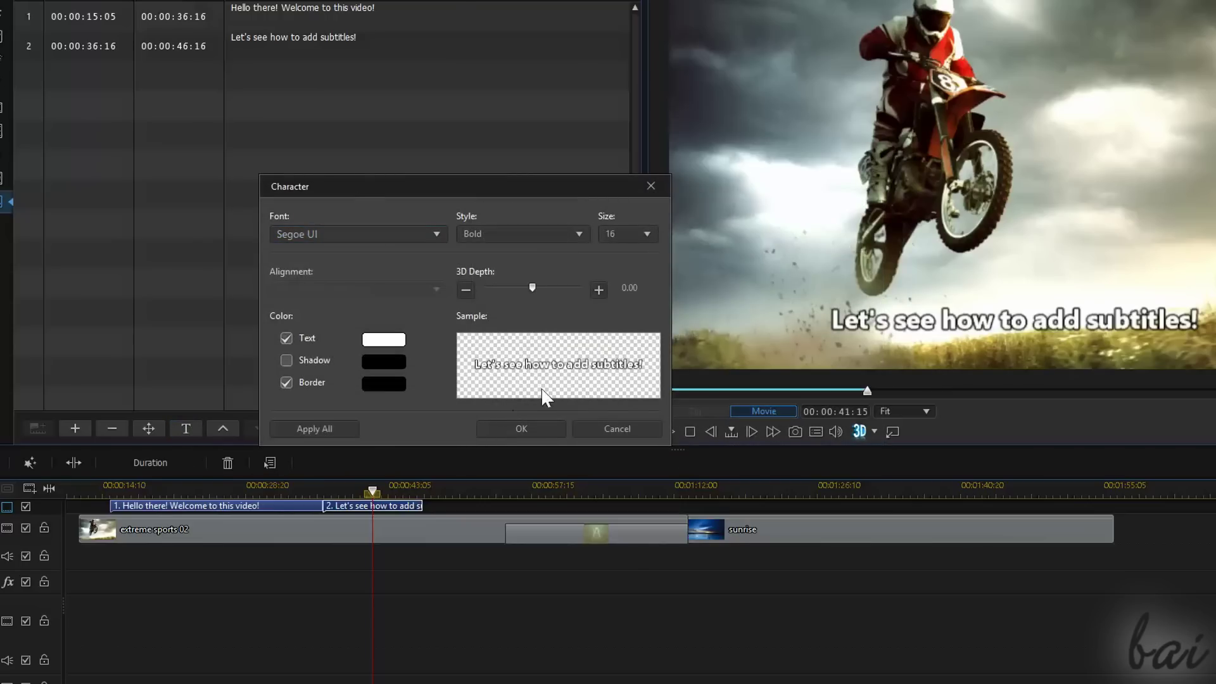
{"action": "left_click", "coordinate": [567, 233]}
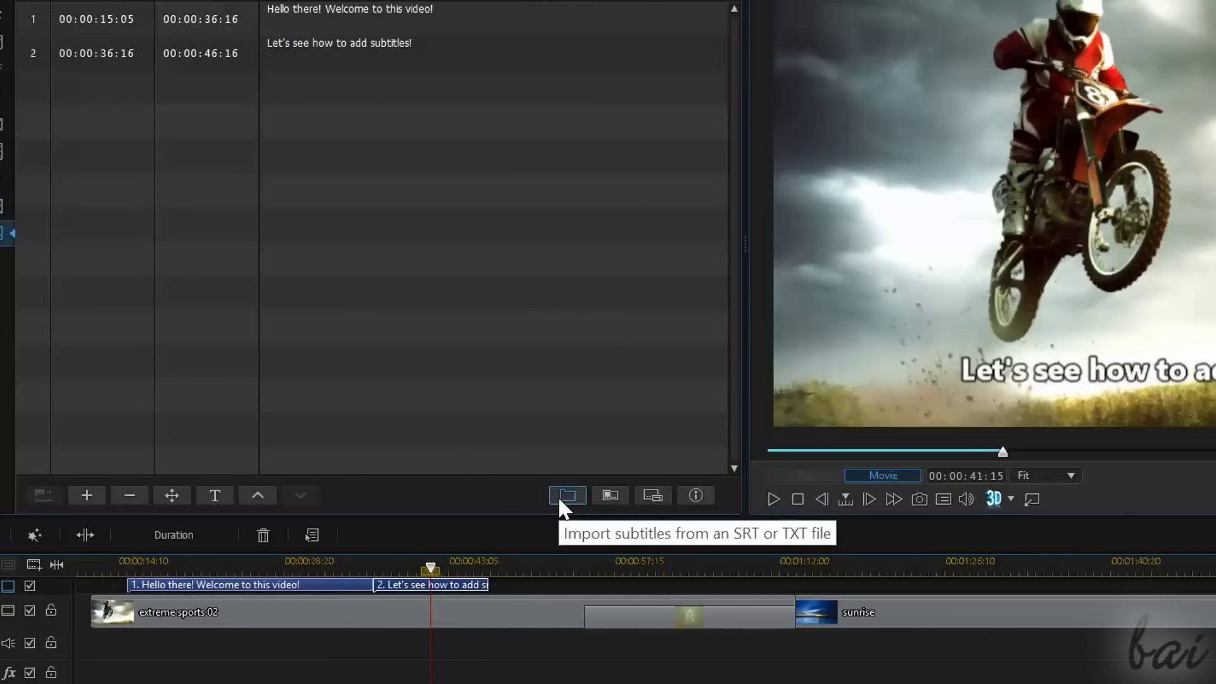
Import the PowerDirector14(3).txt subtitle file into the subtitle list.
{"action": "left_click", "coordinate": [558, 498]}
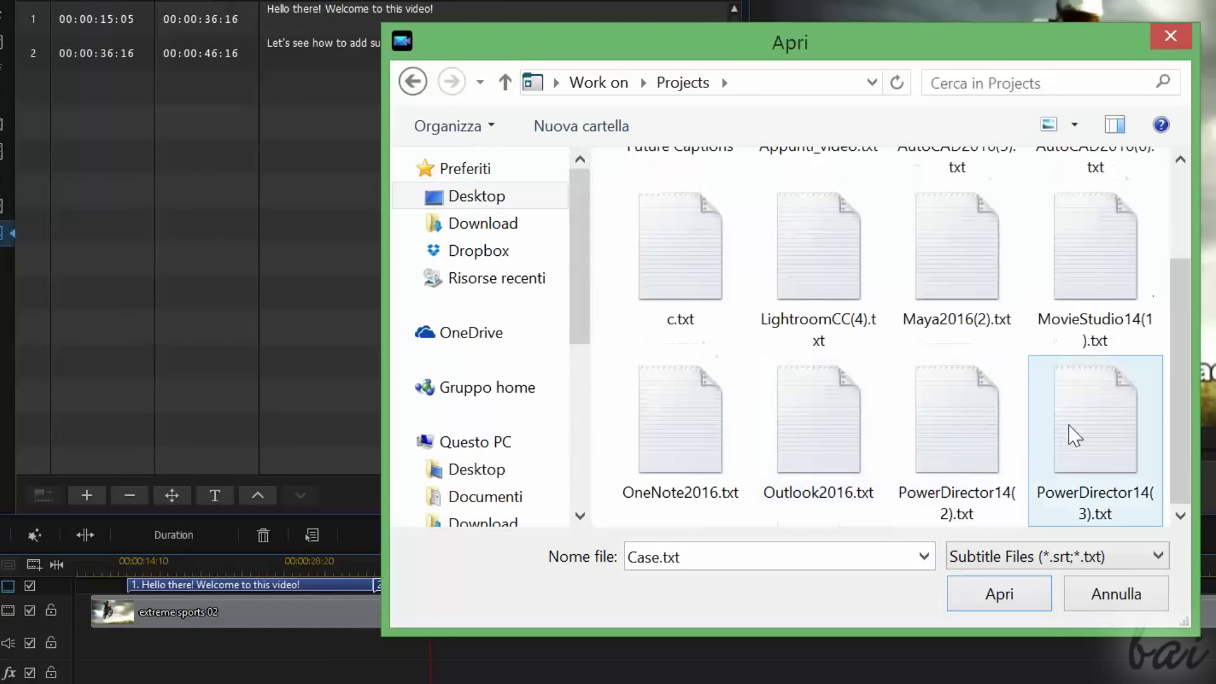
{"action": "left_click", "coordinate": [1073, 434]}
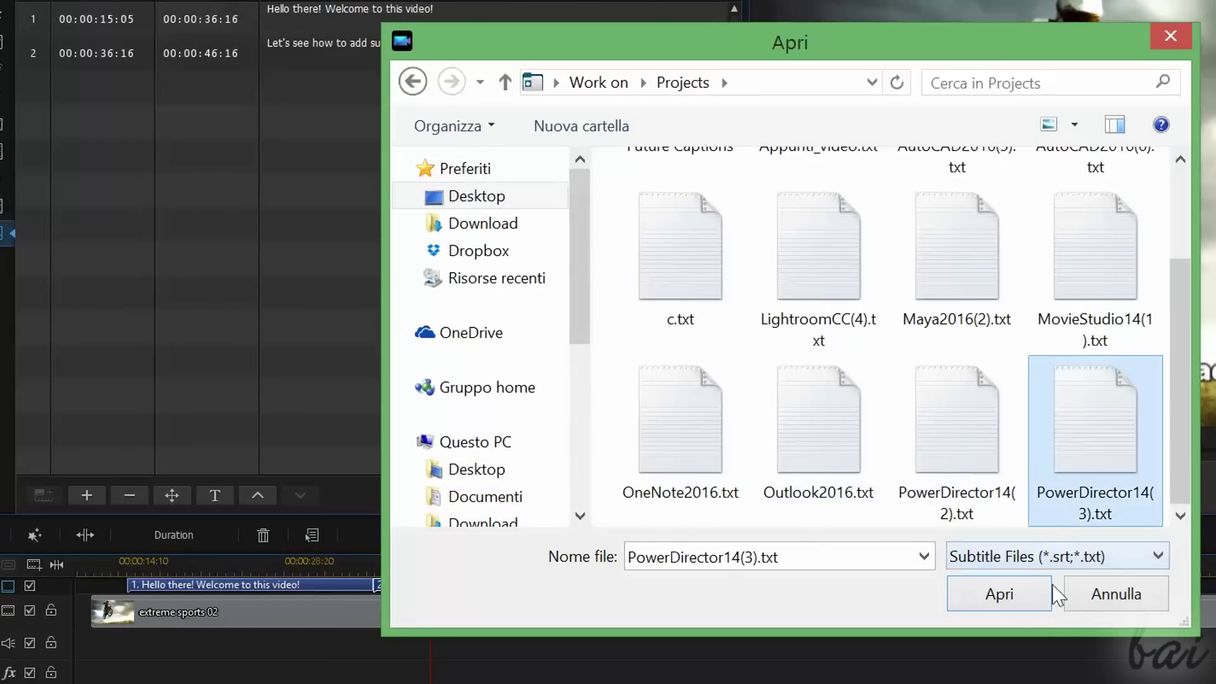
{"action": "left_click", "coordinate": [1005, 601]}
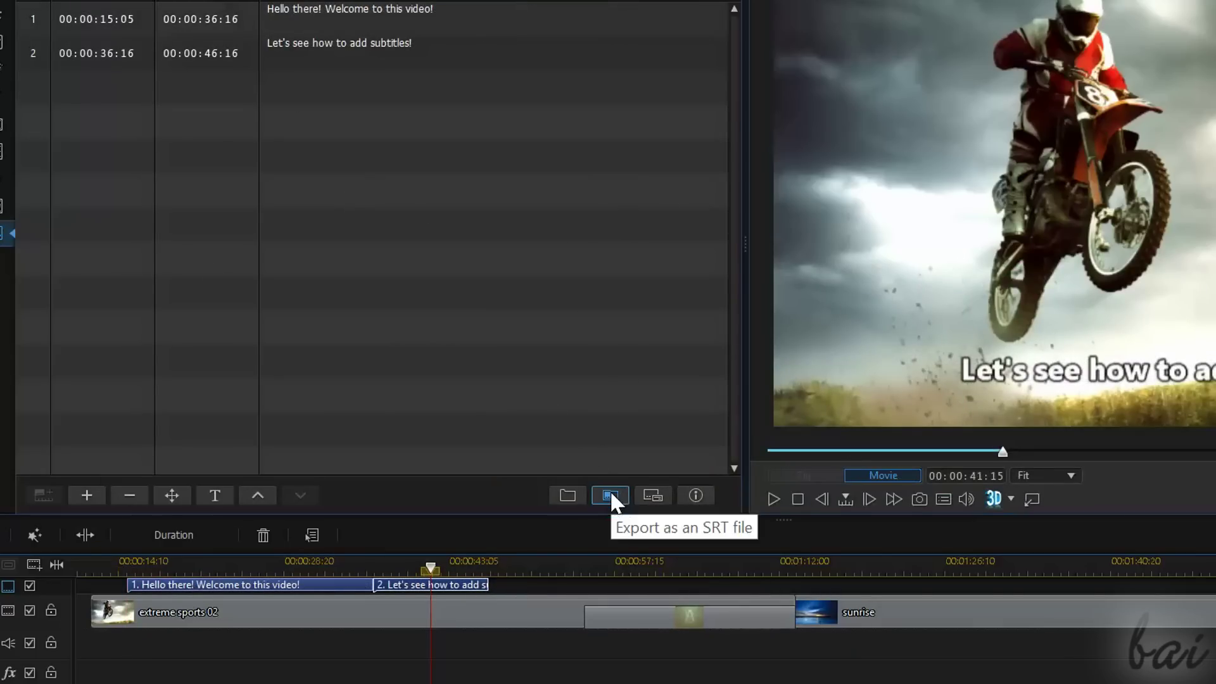
Start the SRT export, bringing up the save dialog with the name subtitle.srt.
{"action": "left_click", "coordinate": [610, 495]}
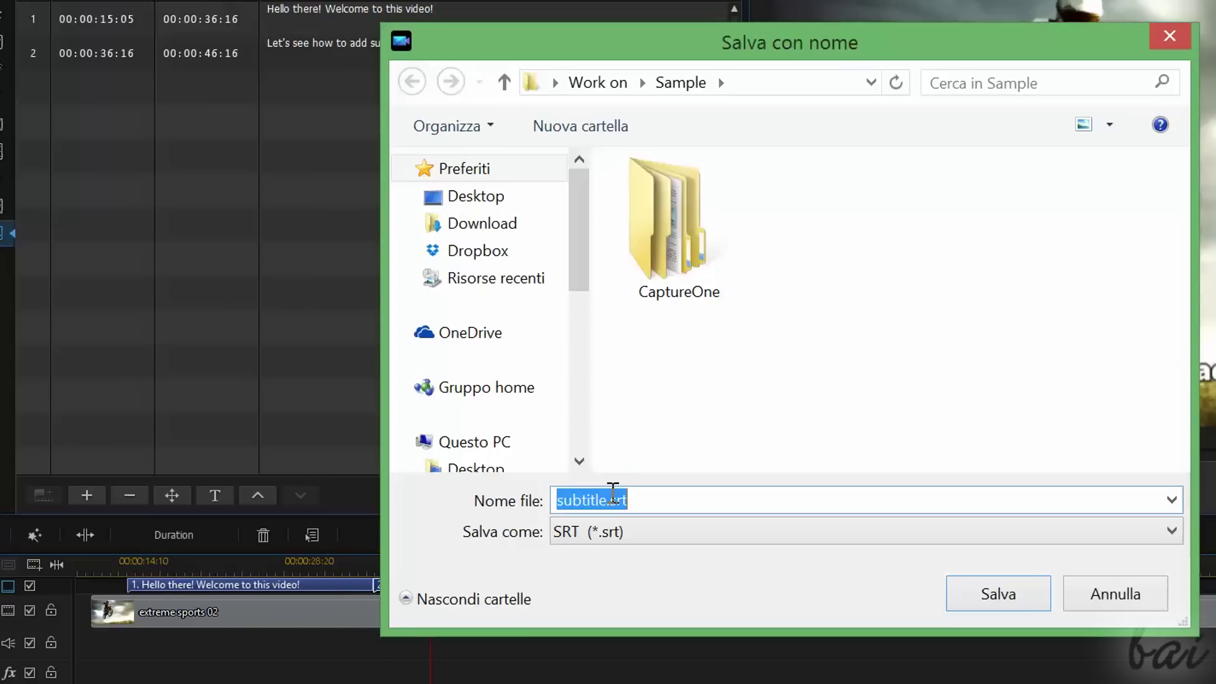